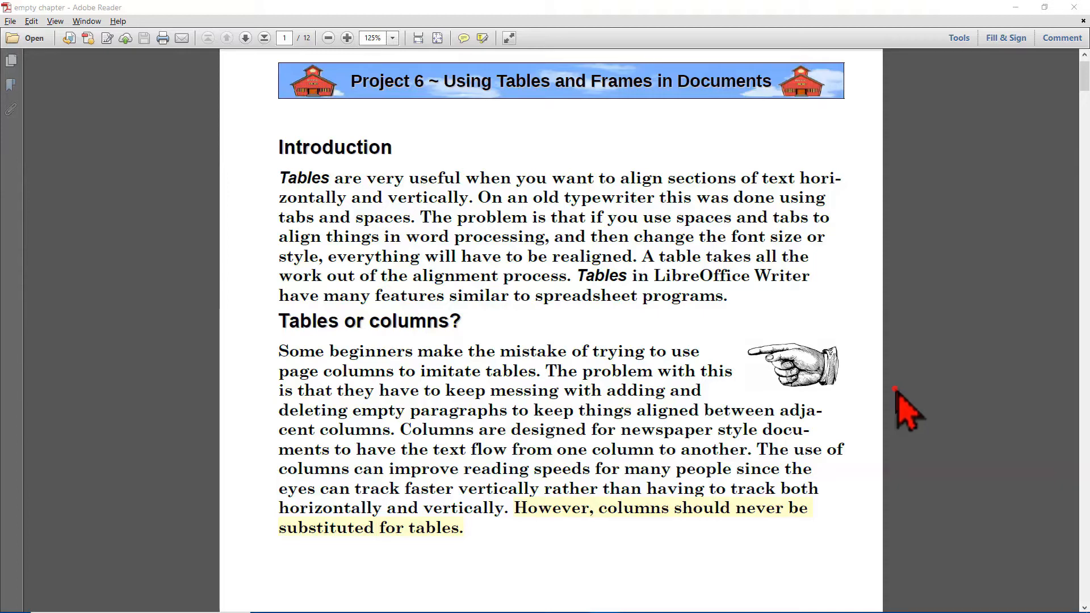
Switch to the Table Practice 2 document in LibreOffice Writer and insert a table with 2 columns and 3 rows in the Default Table Style.
{"action": "scroll", "coordinate": [862, 375], "scroll_direction": "down", "scroll_amount": 5}
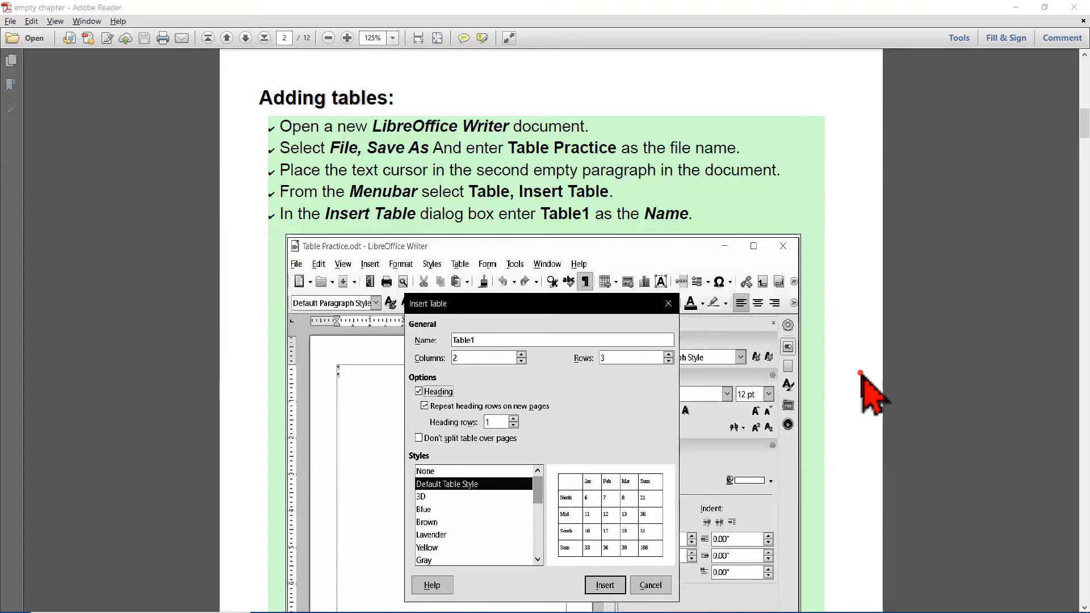
{"action": "key", "text": "alt+Tab"}
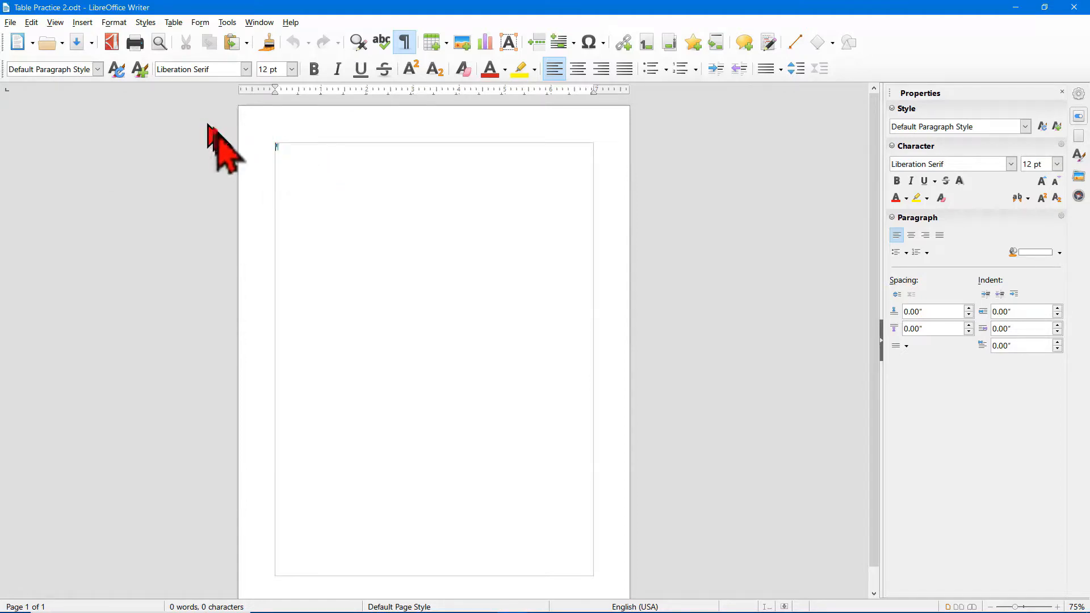
{"action": "left_click", "coordinate": [173, 22]}
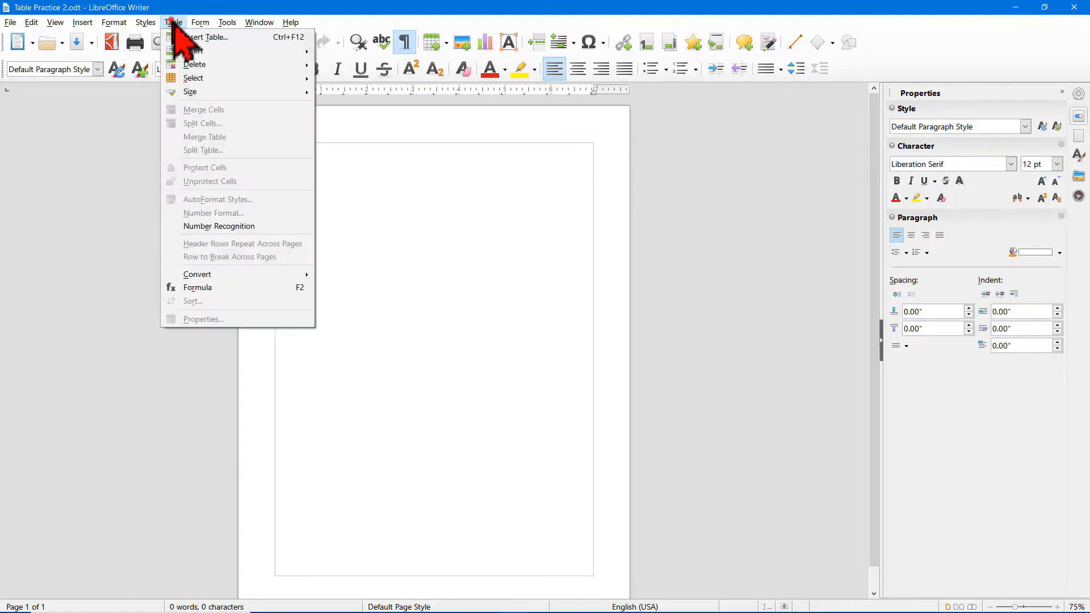
{"action": "left_click", "coordinate": [208, 37]}
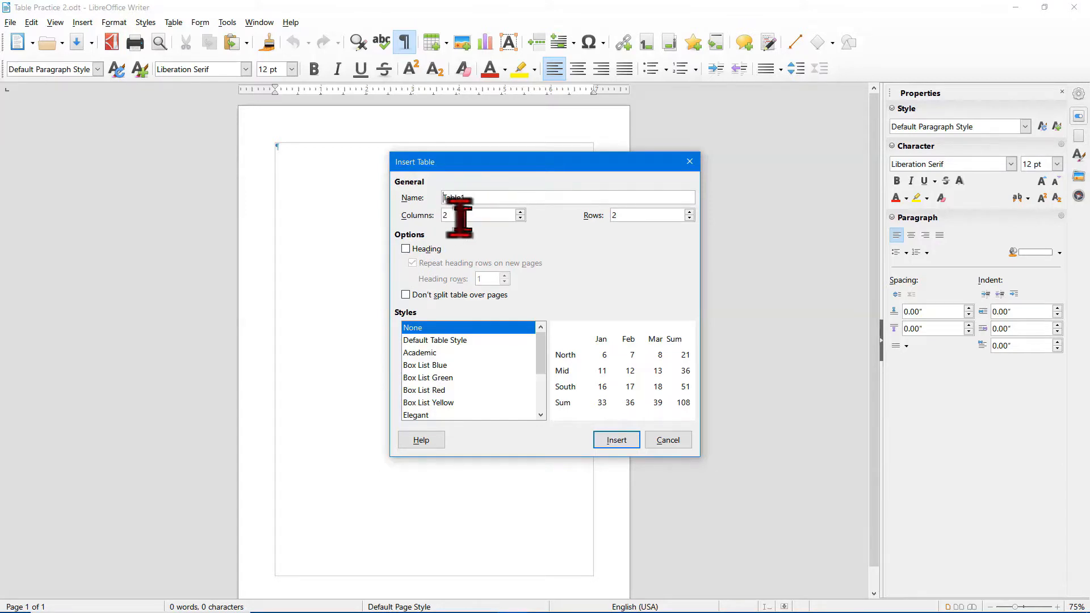
{"action": "left_click", "coordinate": [687, 214]}
{"action": "left_click", "coordinate": [689, 211]}
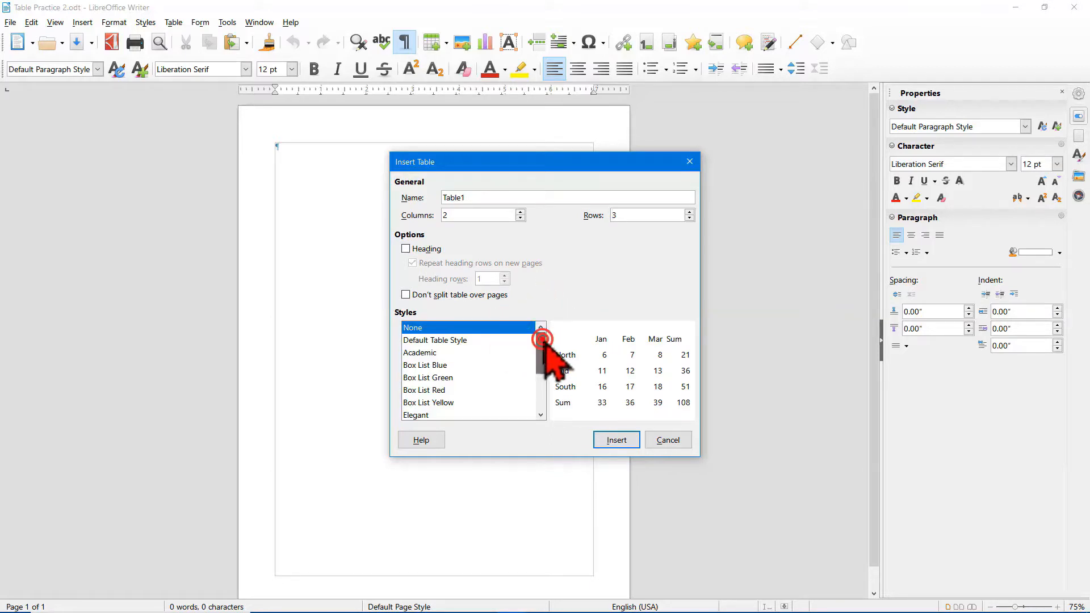
{"action": "left_click_drag", "start_coordinate": [541, 343], "coordinate": [543, 384]}
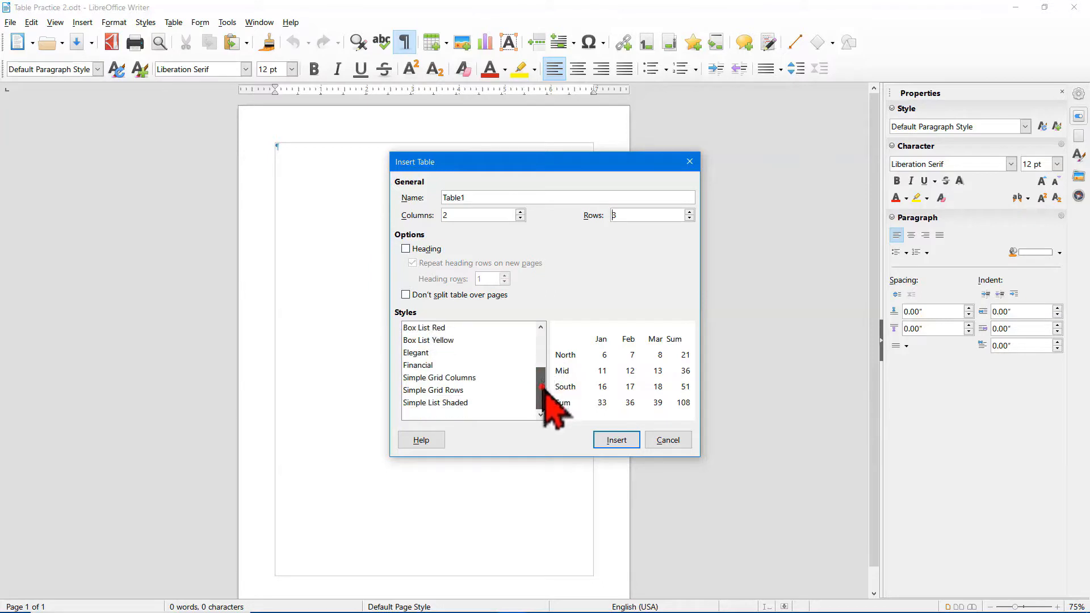
{"action": "scroll", "coordinate": [547, 390], "scroll_direction": "up", "scroll_amount": 5}
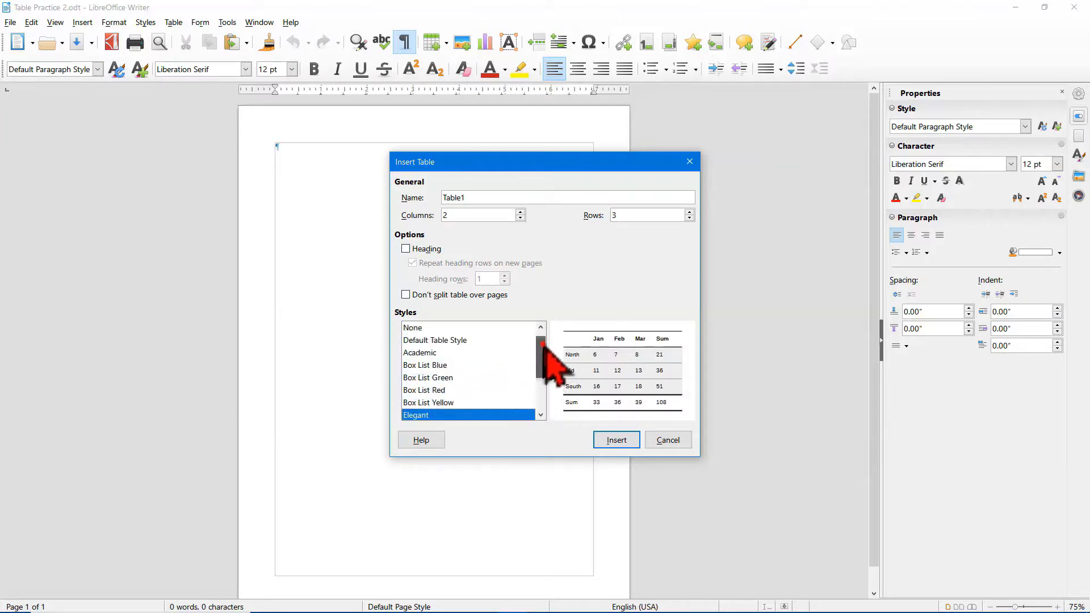
{"action": "left_click", "coordinate": [452, 341]}
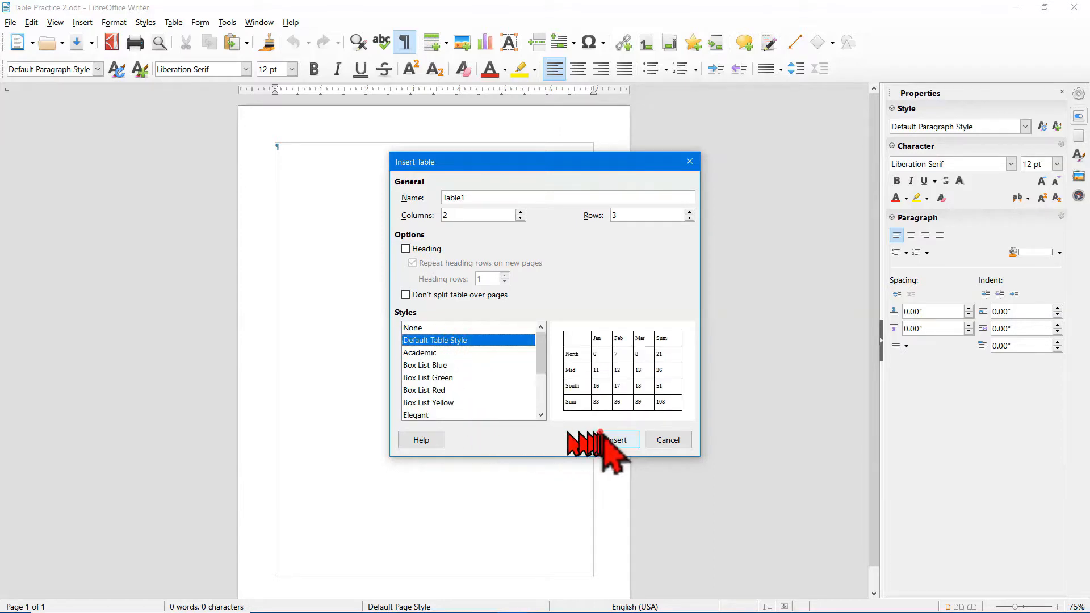
{"action": "left_click", "coordinate": [617, 440]}
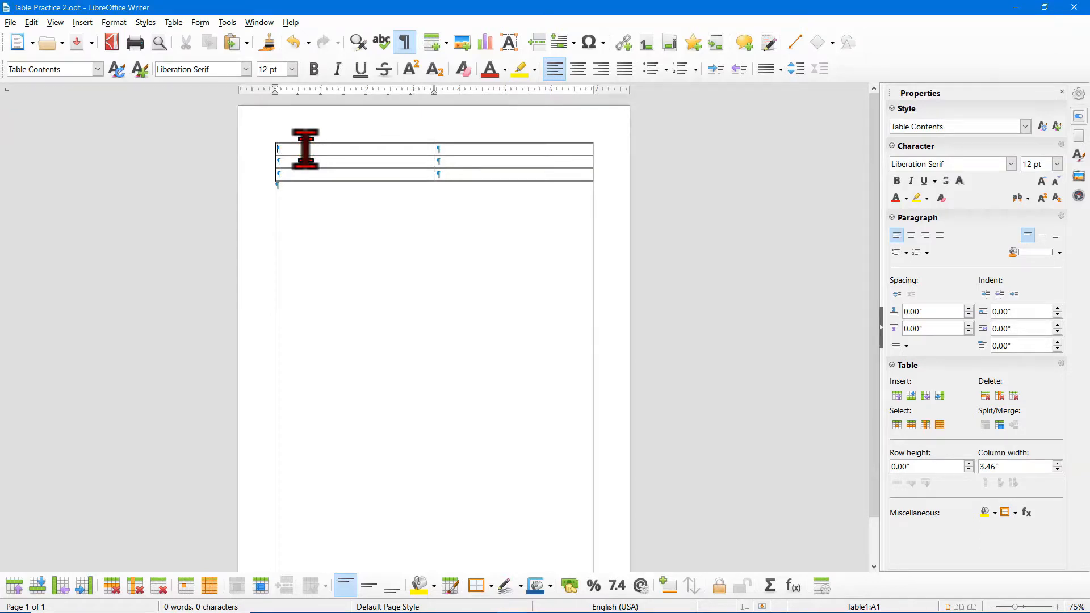
Fill the table rows with 1 and Getting Started, 2 and Creating a Story, 3 and Creating a Book.
{"action": "type", "text": "1"}
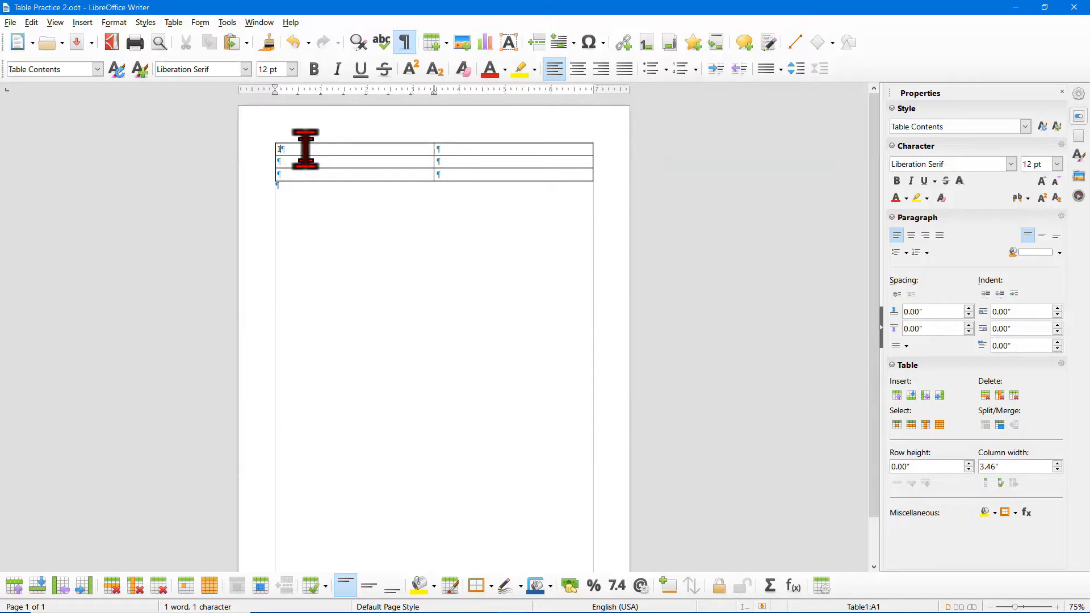
{"action": "key", "text": "Tab"}
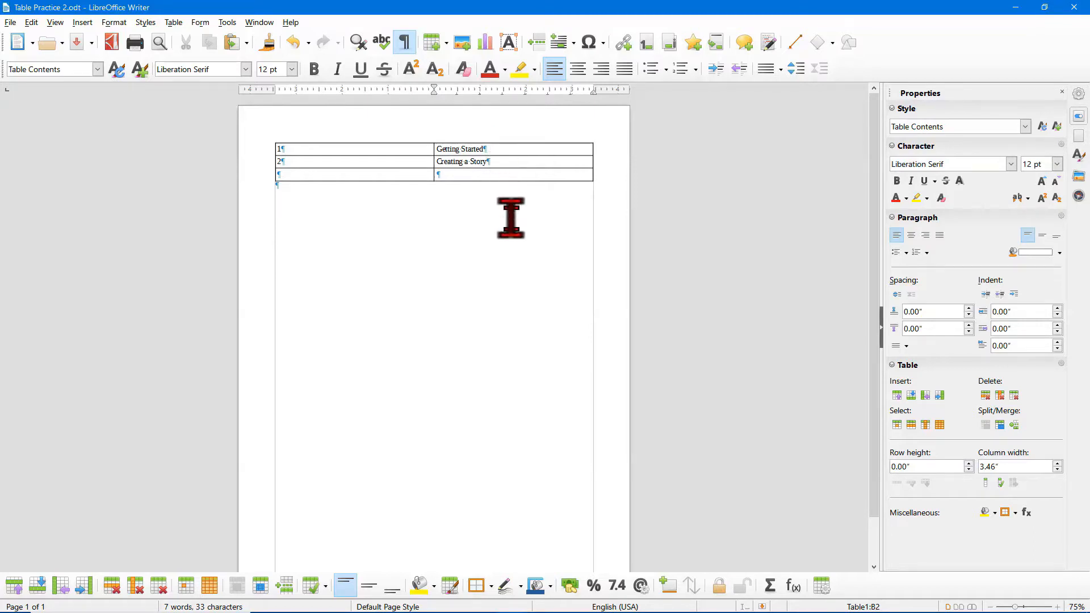
{"action": "key", "text": "Tab"}
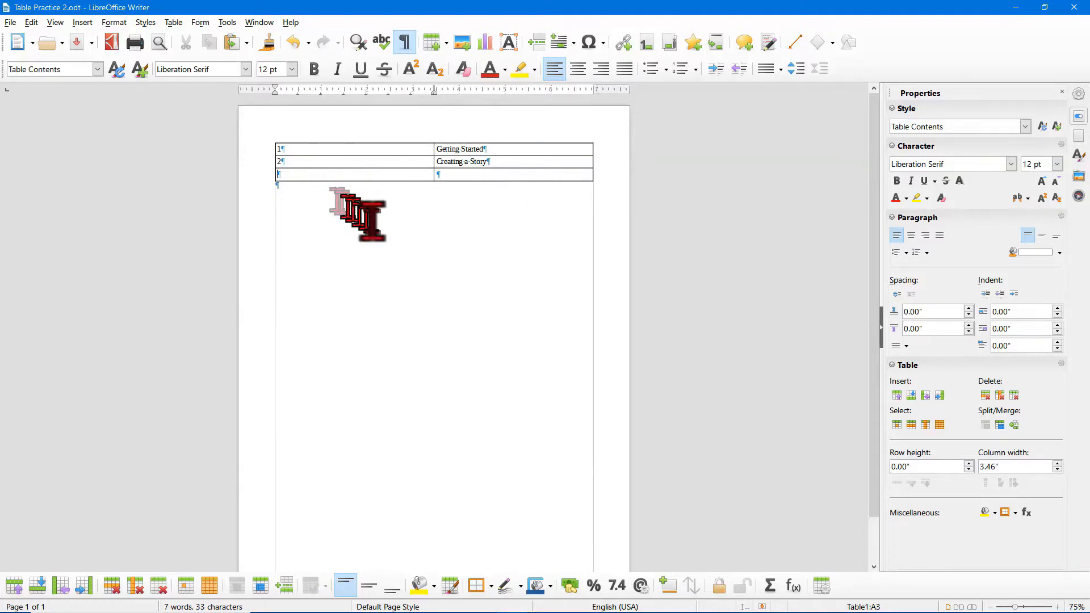
{"action": "type", "text": "3"}
{"action": "key", "text": "Tab"}
{"action": "type", "text": "Creating a Book"}
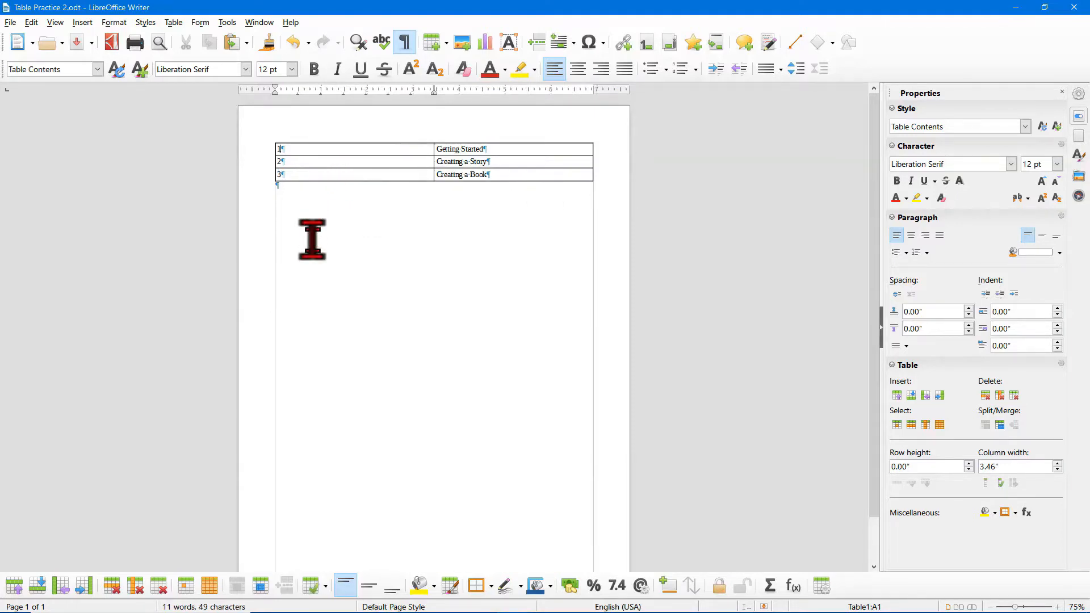
Insert an empty row above the table's first row.
{"action": "left_click", "coordinate": [310, 150]}
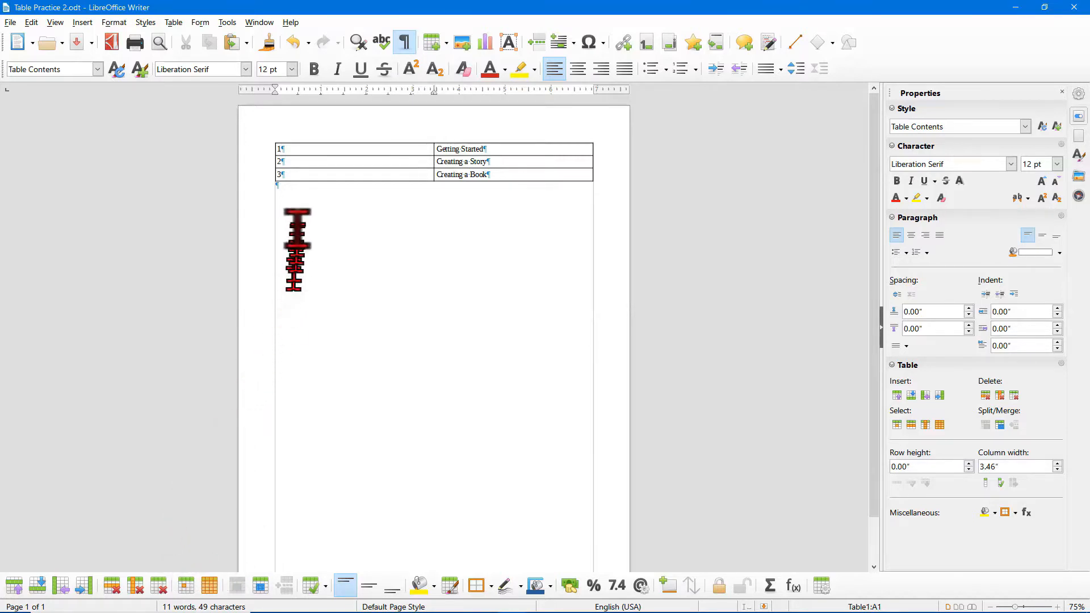
{"action": "left_click", "coordinate": [296, 185]}
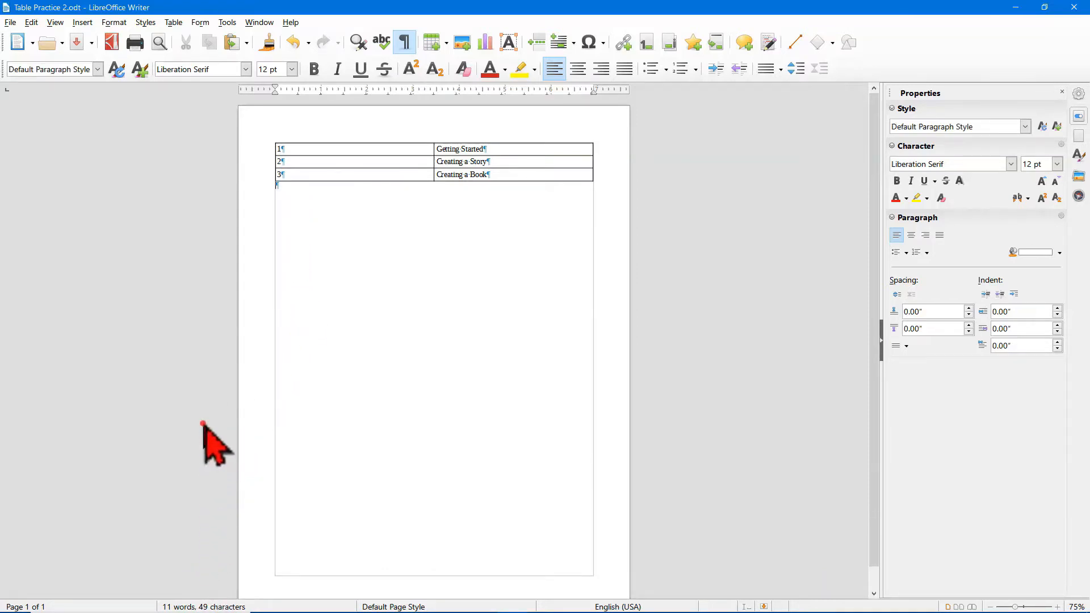
{"action": "key", "text": "ctrl+Home"}
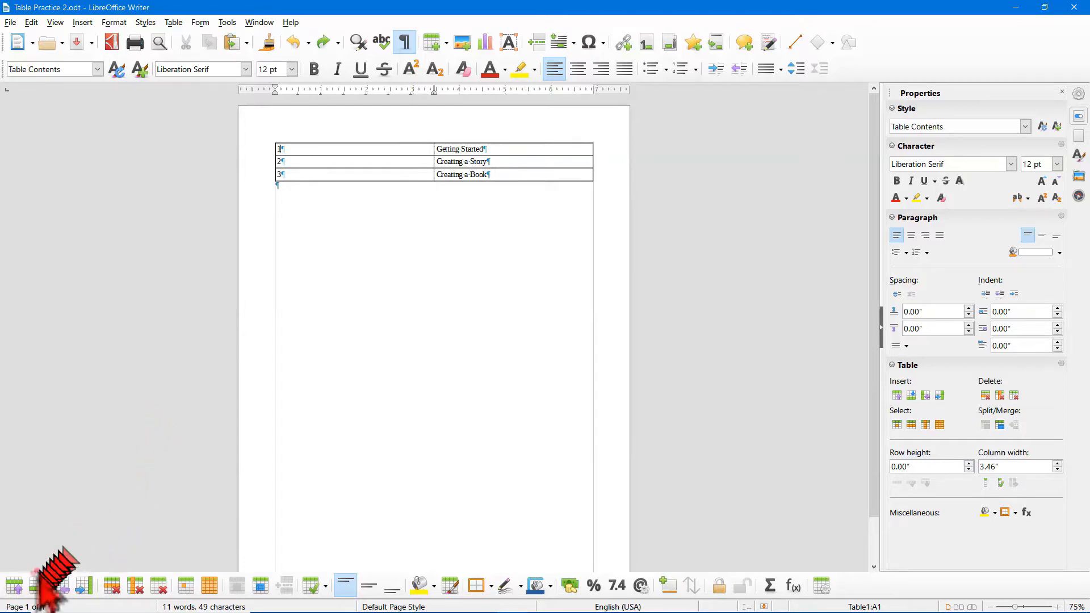
{"action": "left_click", "coordinate": [14, 586]}
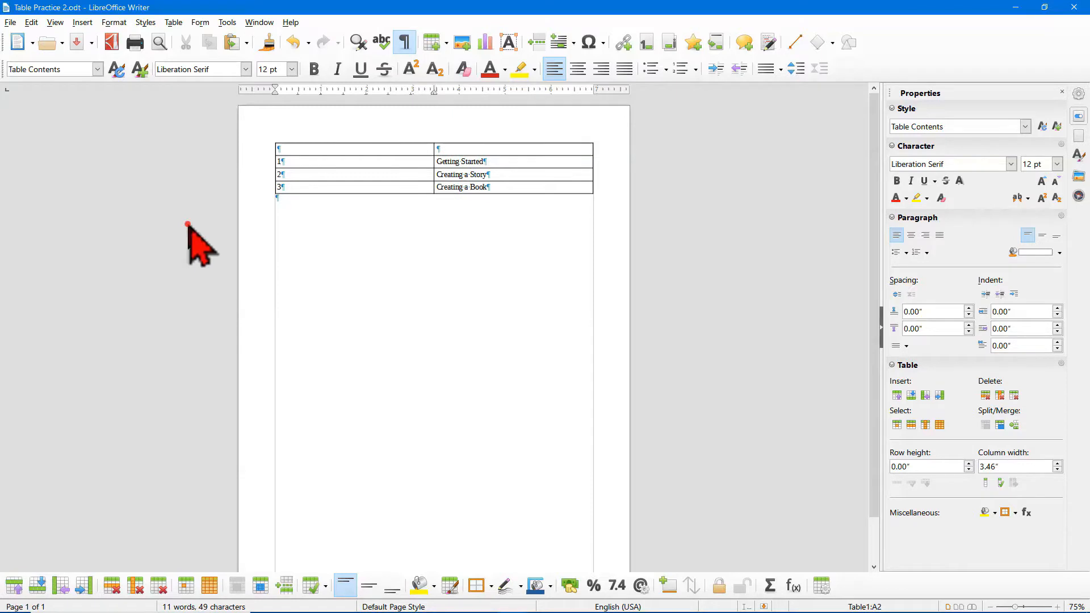
{"action": "left_click", "coordinate": [288, 163]}
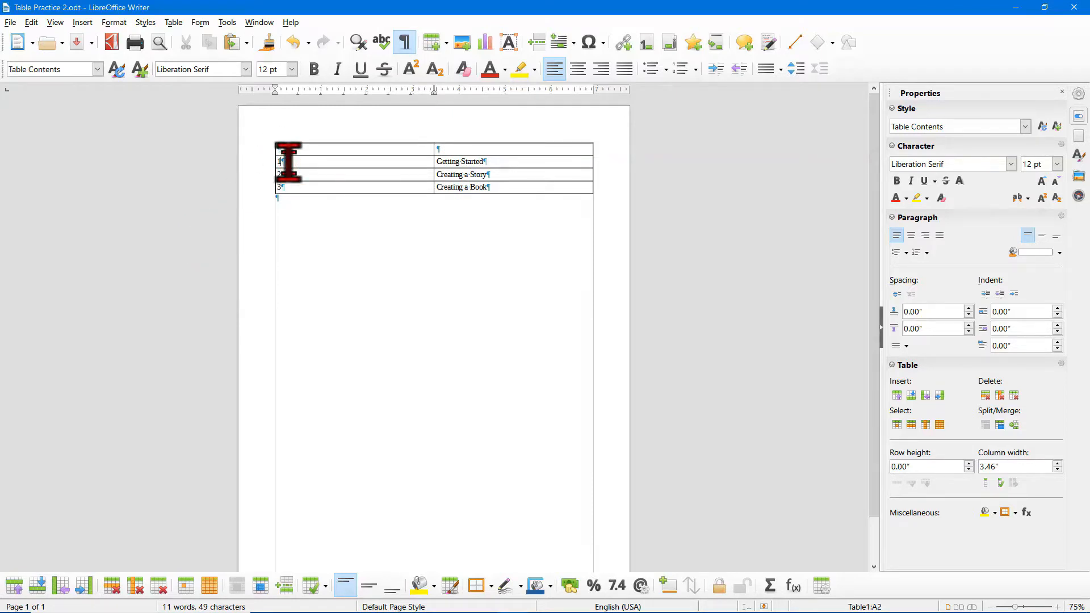
Enter the headings Project Number and Project Name in the empty top row and narrow the first column, making the second about 5.05" wide.
{"action": "left_click", "coordinate": [350, 147]}
{"action": "type", "text": "Project Number"}
{"action": "key", "text": "Tab"}
{"action": "type", "text": "Project Name"}
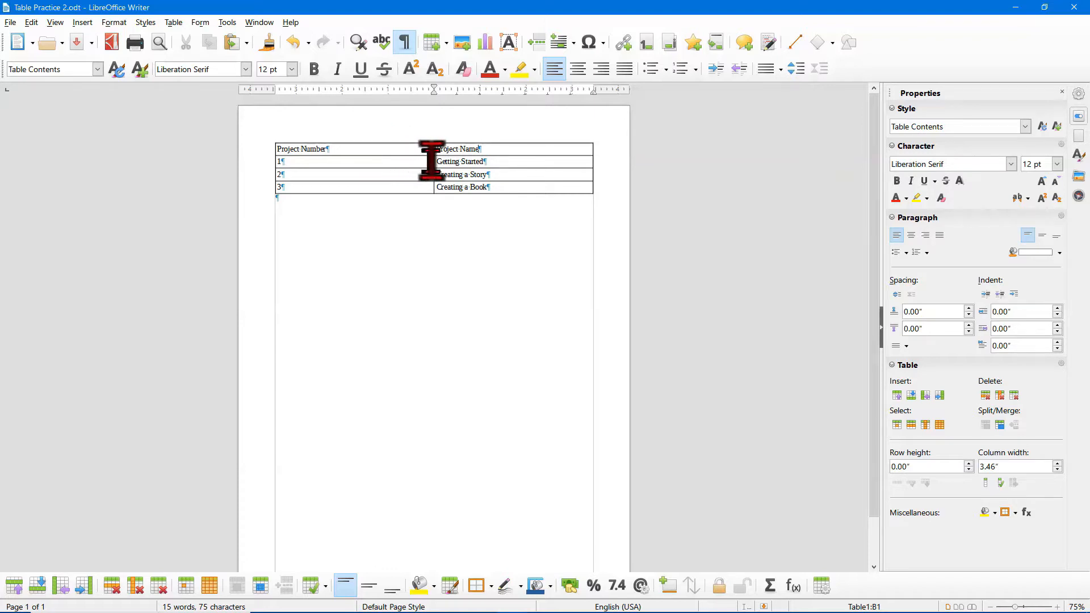
{"action": "left_click_drag", "start_coordinate": [433, 161], "coordinate": [361, 162]}
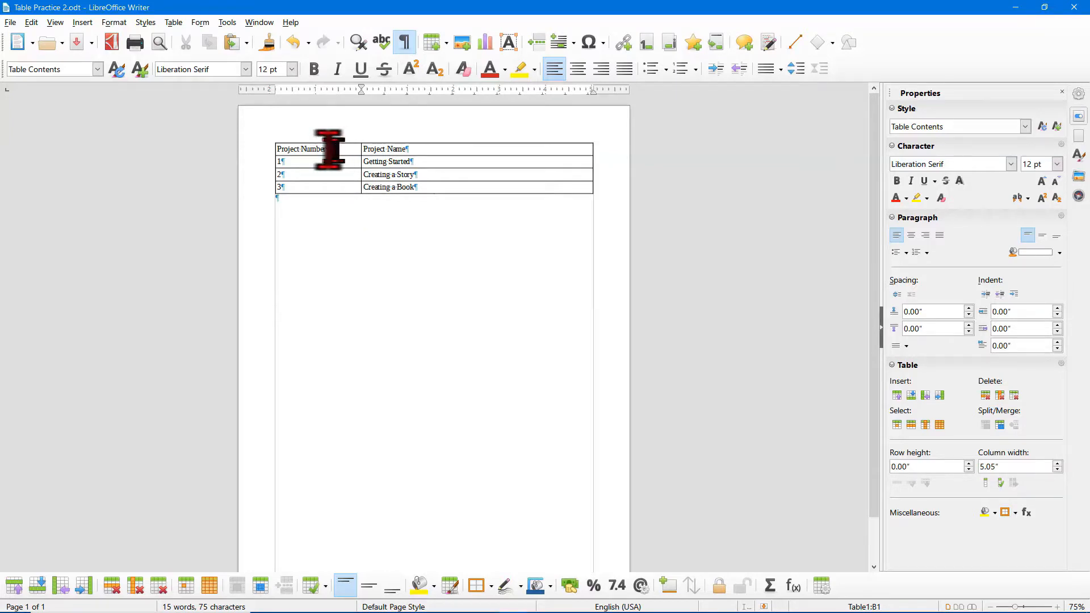
In the table properties, set the table's alignment to Center and its width to 5".
{"action": "left_click", "coordinate": [176, 22]}
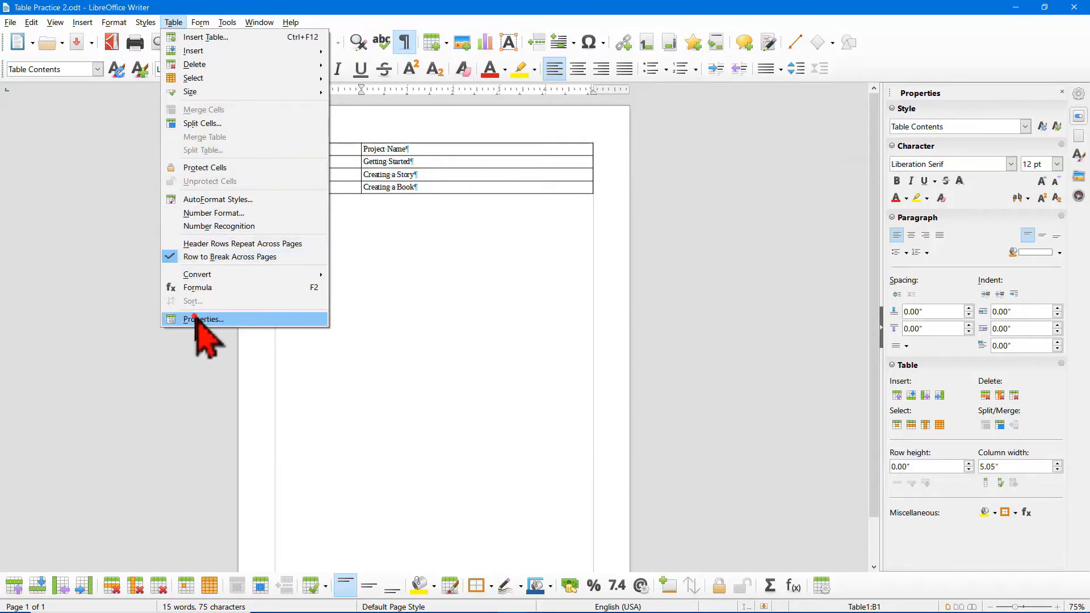
{"action": "left_click", "coordinate": [196, 319]}
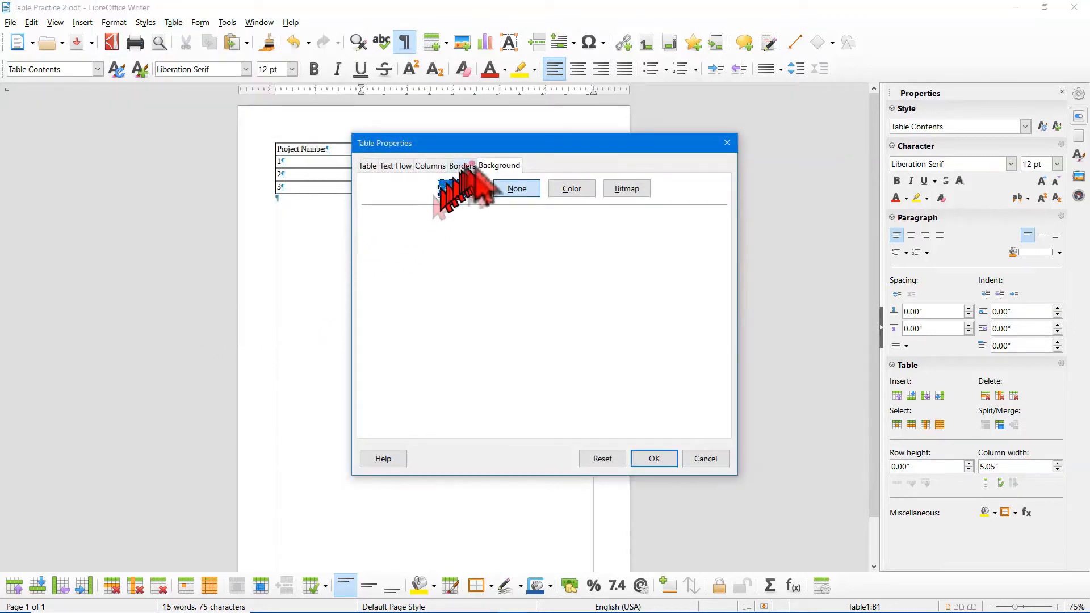
{"action": "left_click_drag", "start_coordinate": [520, 145], "coordinate": [737, 150]}
{"action": "left_click", "coordinate": [589, 169]}
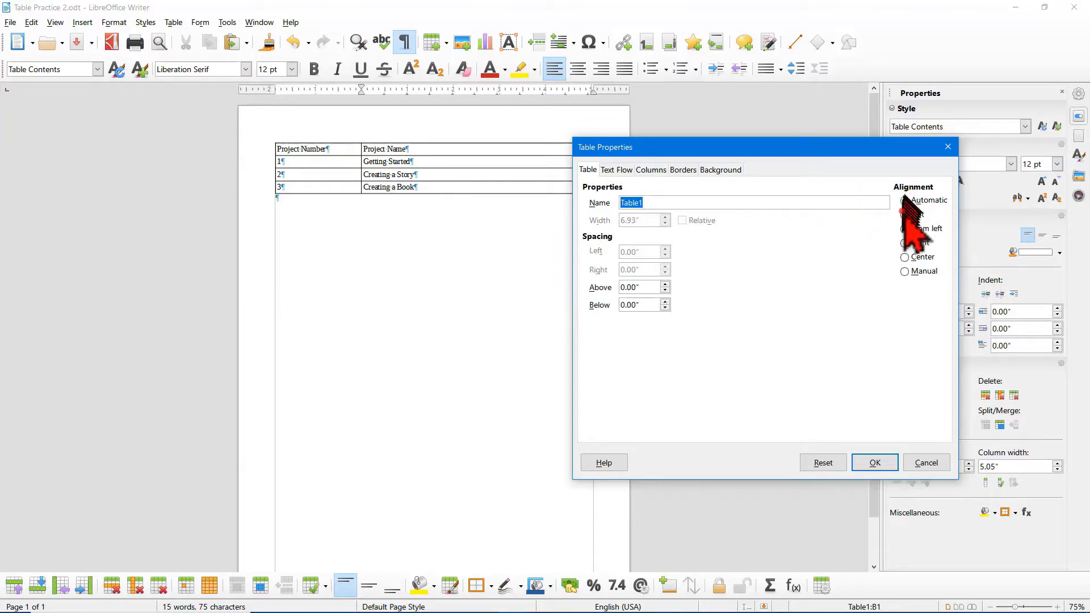
{"action": "left_click", "coordinate": [904, 257]}
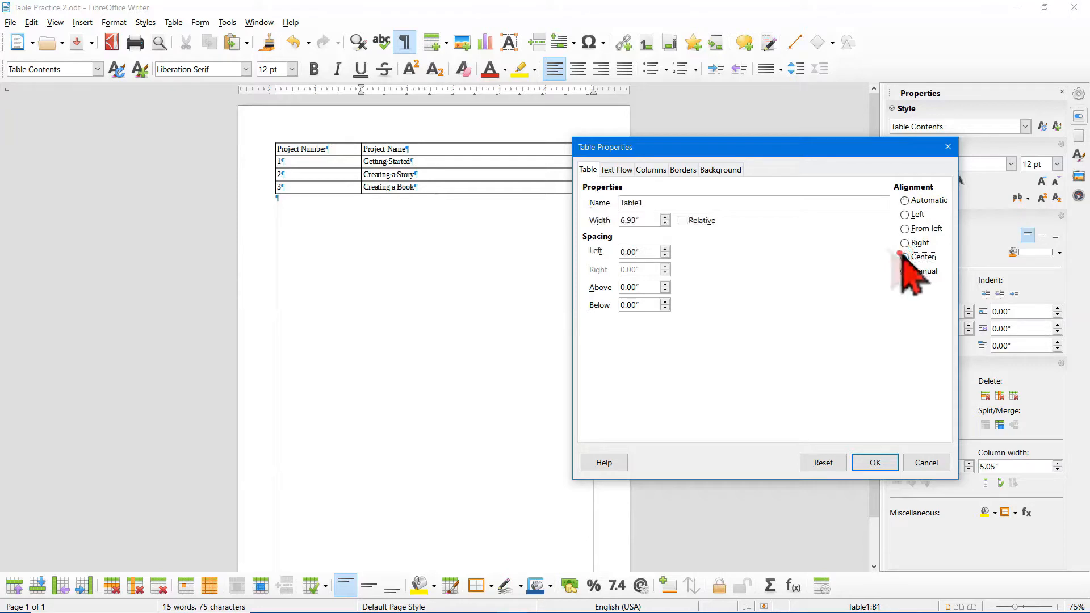
{"action": "left_click_drag", "start_coordinate": [655, 222], "coordinate": [615, 221]}
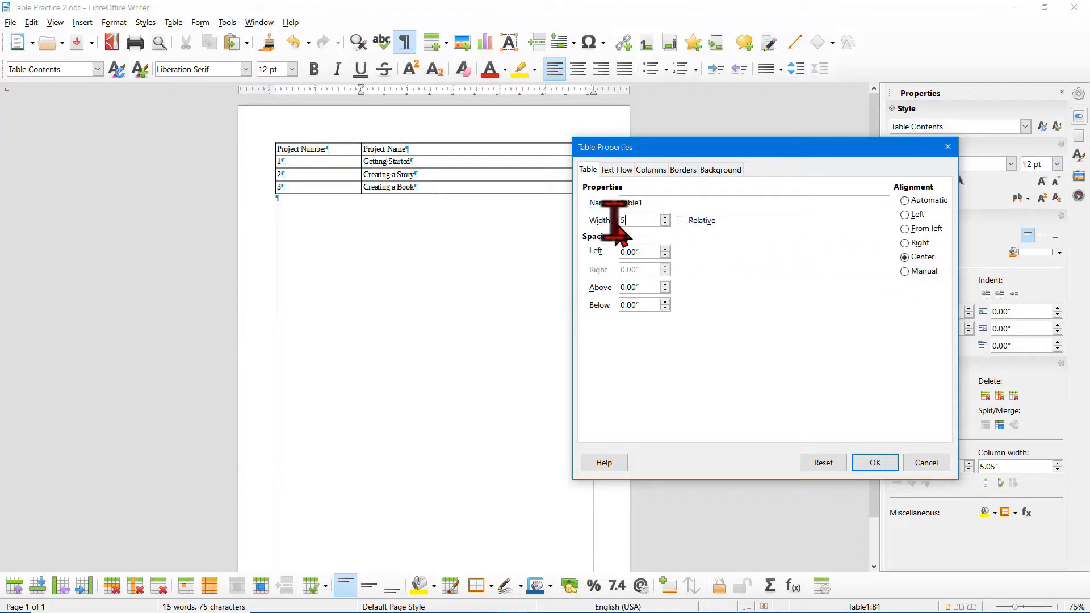
{"action": "left_click", "coordinate": [624, 170]}
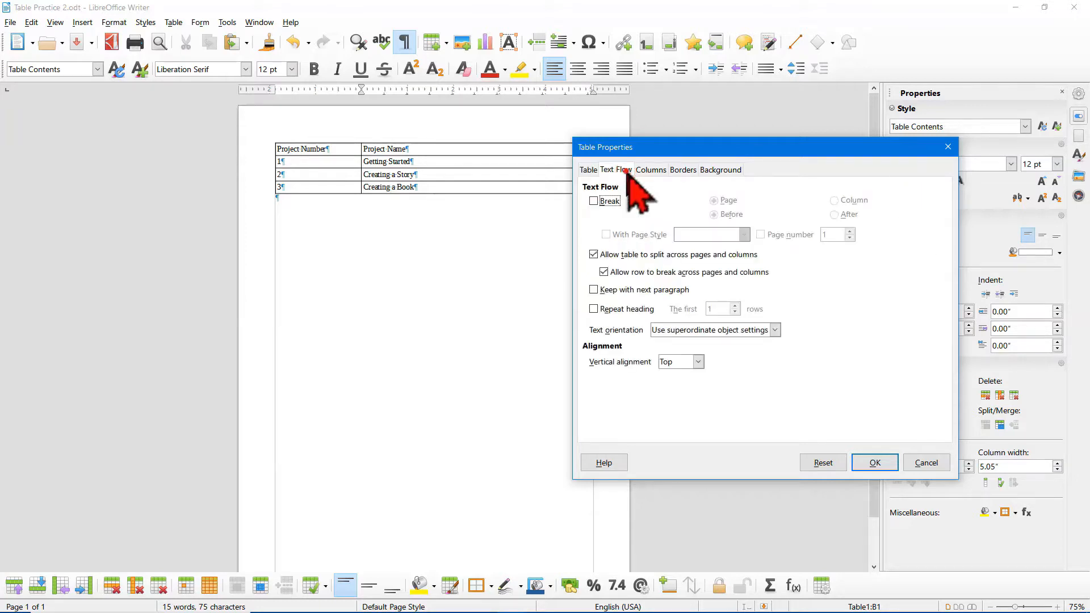
{"action": "left_click", "coordinate": [647, 170]}
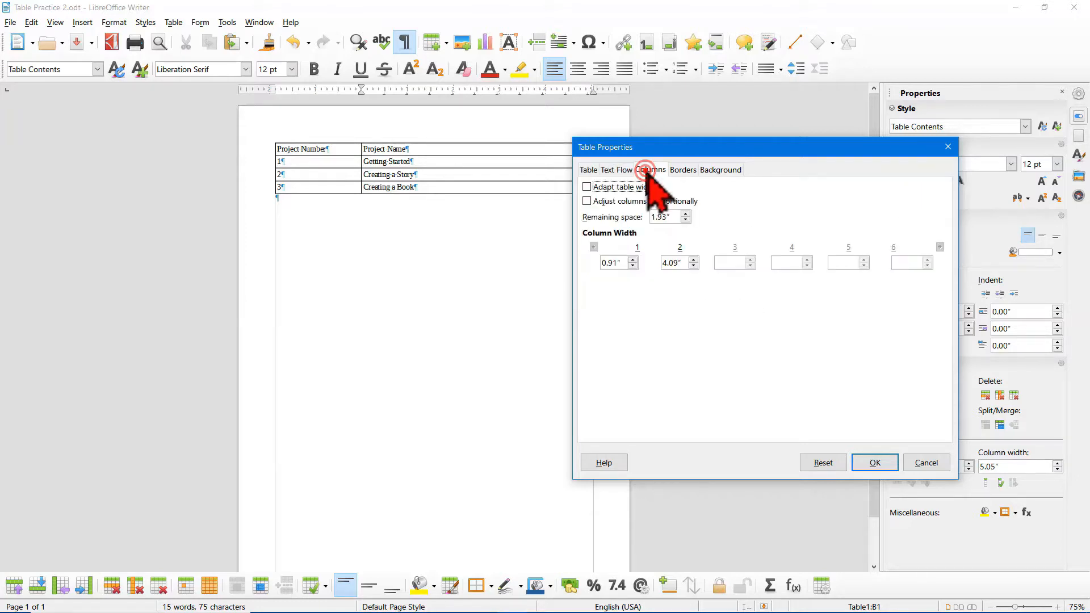
{"action": "left_click", "coordinate": [681, 170]}
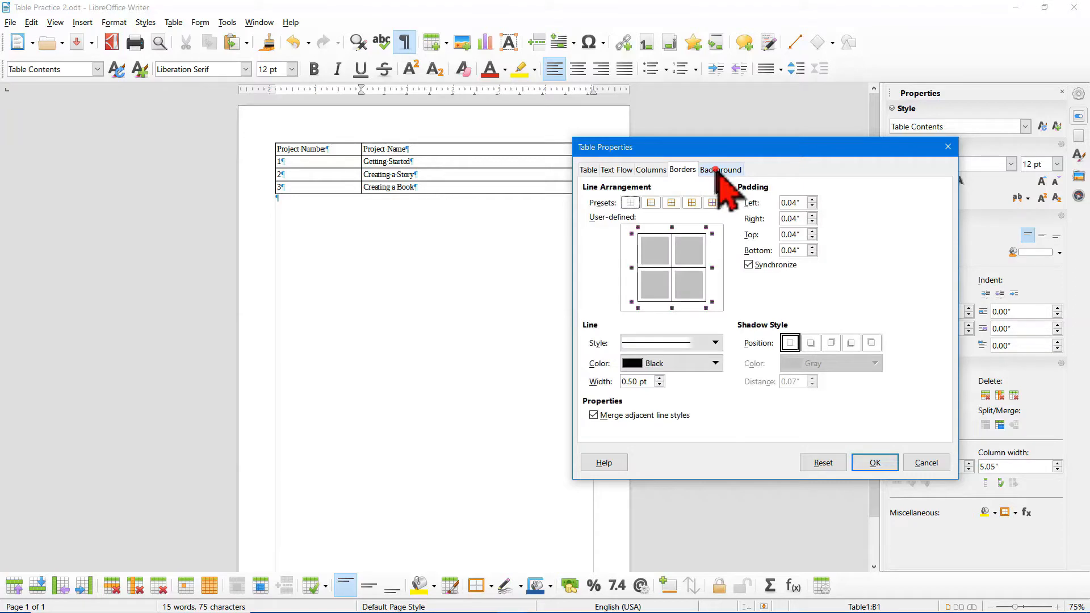
{"action": "left_click", "coordinate": [590, 170]}
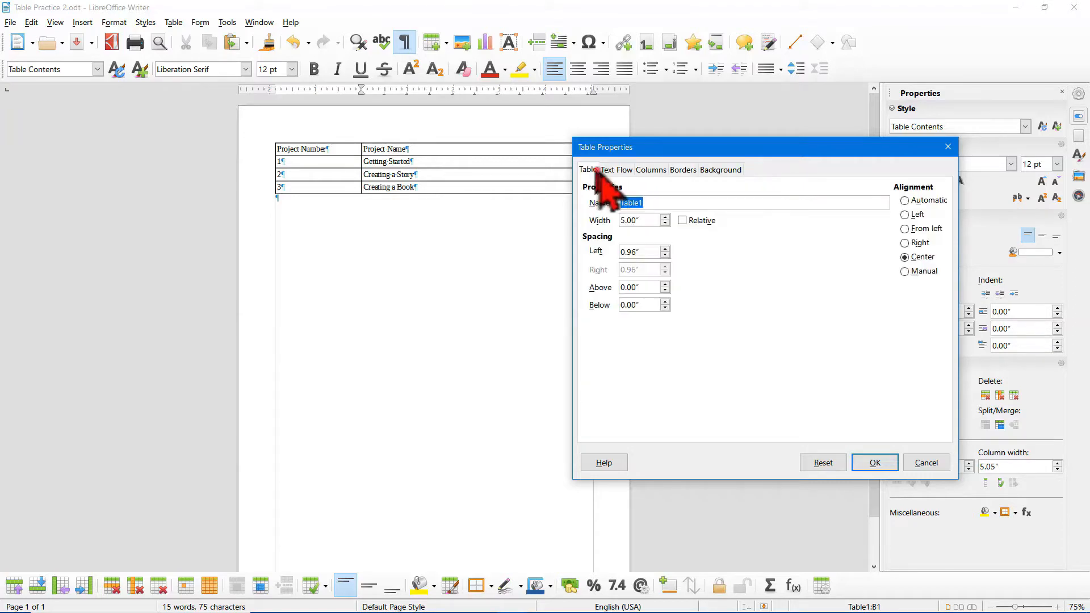
Set the first column's width to 1.00" and the second column's to 4.00", and apply the table properties.
{"action": "left_click", "coordinate": [650, 169]}
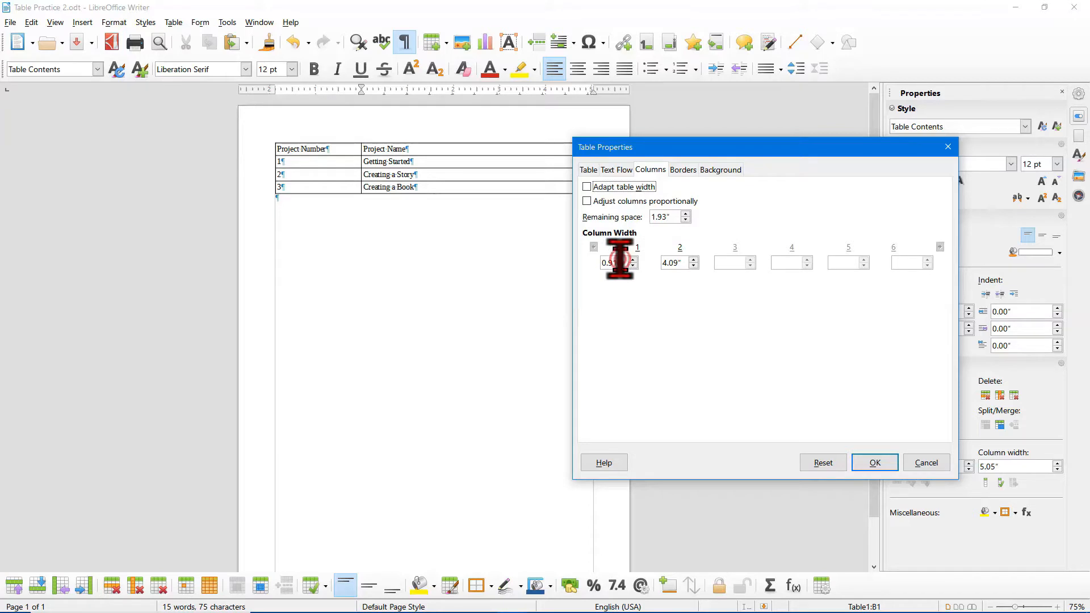
{"action": "left_click_drag", "start_coordinate": [617, 262], "coordinate": [597, 263]}
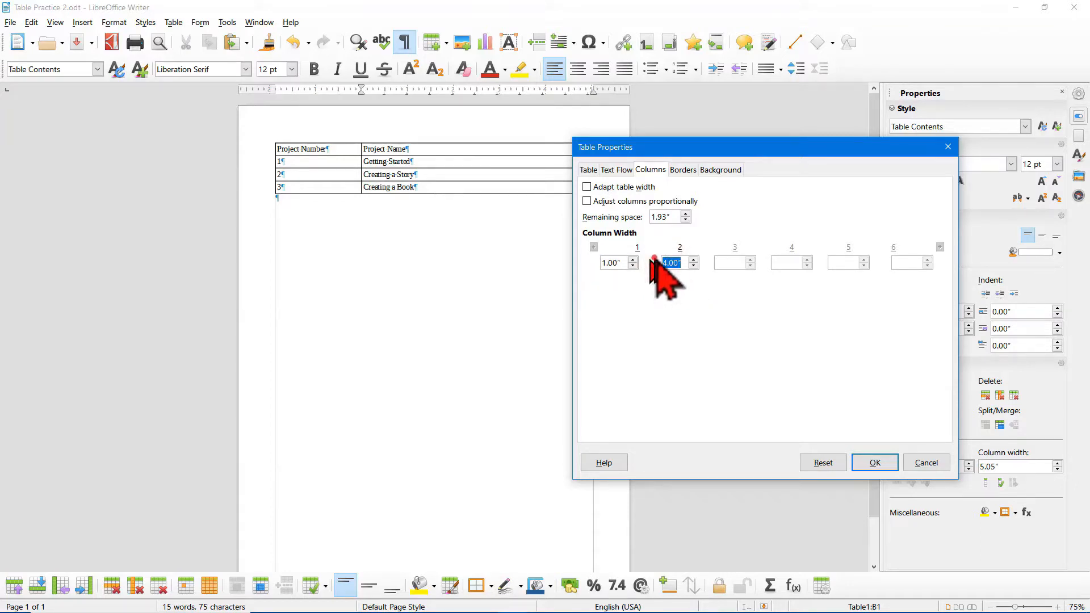
{"action": "left_click", "coordinate": [588, 169]}
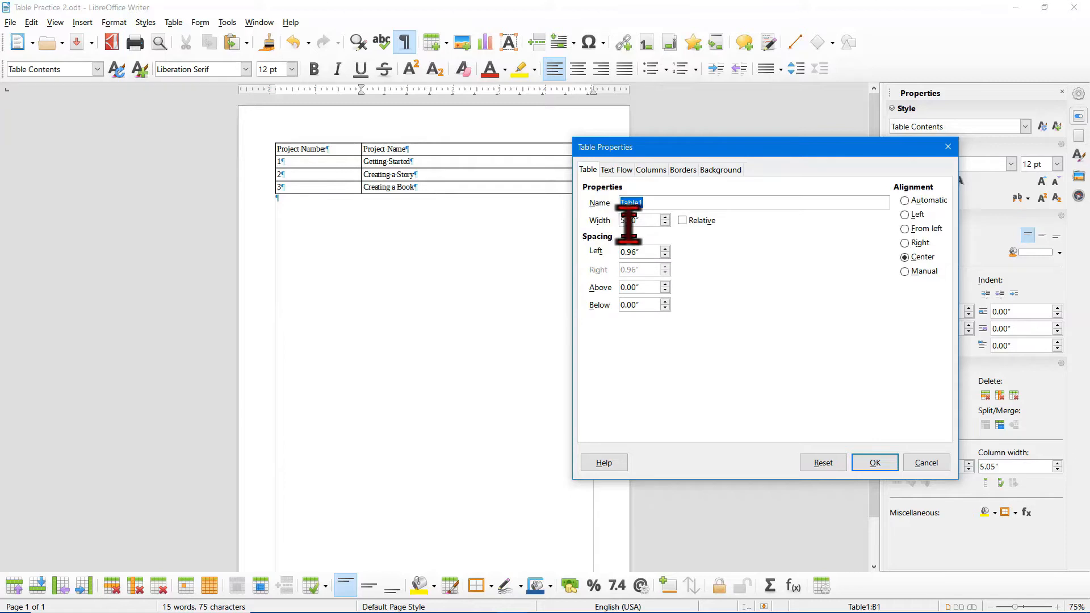
{"action": "left_click", "coordinate": [648, 172]}
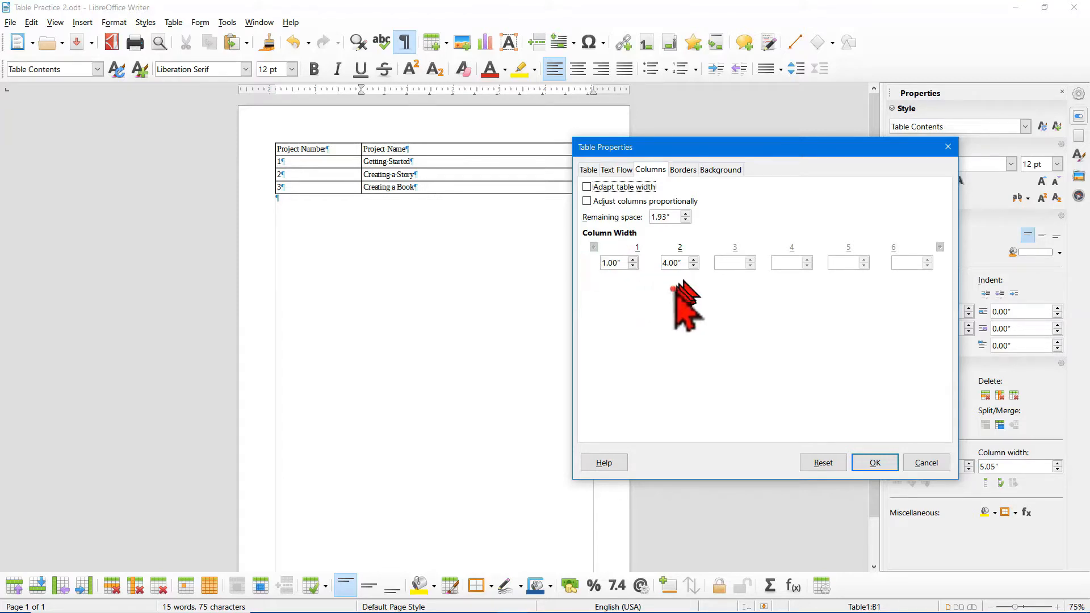
{"action": "left_click", "coordinate": [875, 462]}
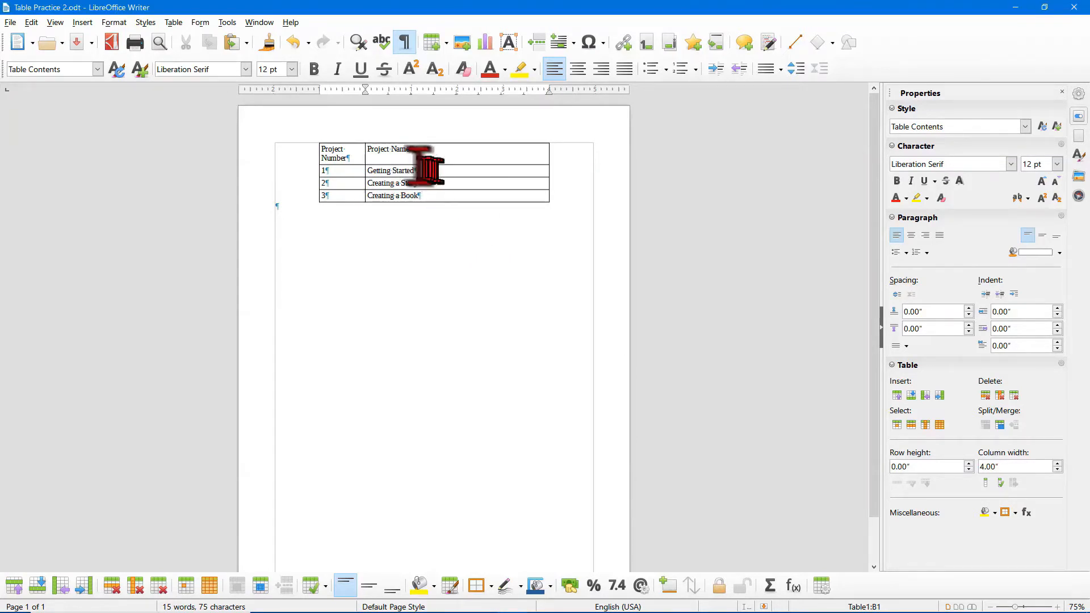
{"action": "left_click", "coordinate": [362, 154]}
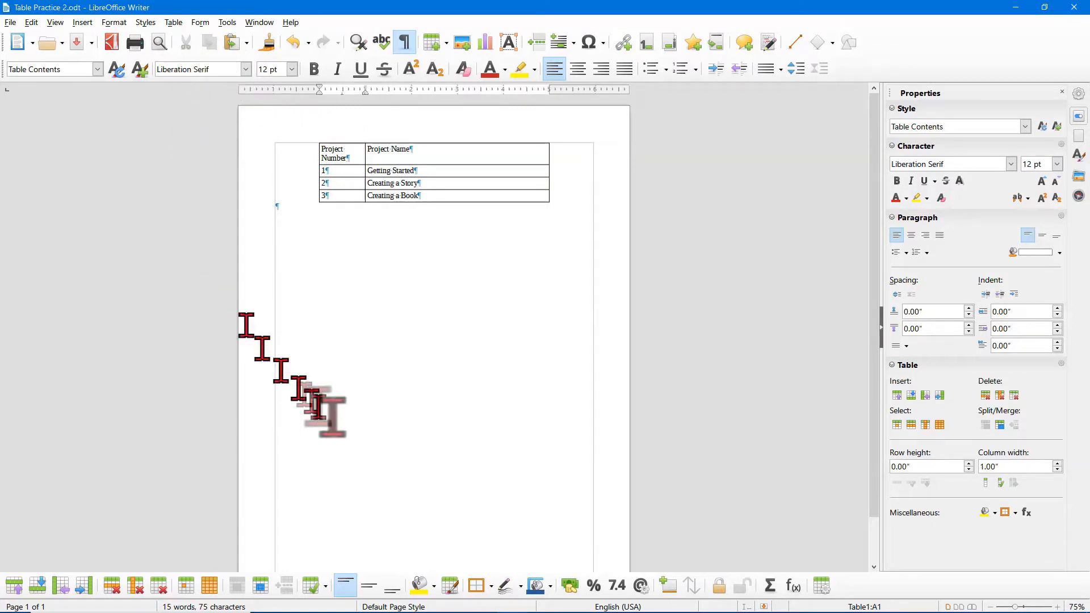
Set the background of the whole table to the cream colour fff5ce from the standard palette and apply it.
{"action": "left_click", "coordinate": [821, 585]}
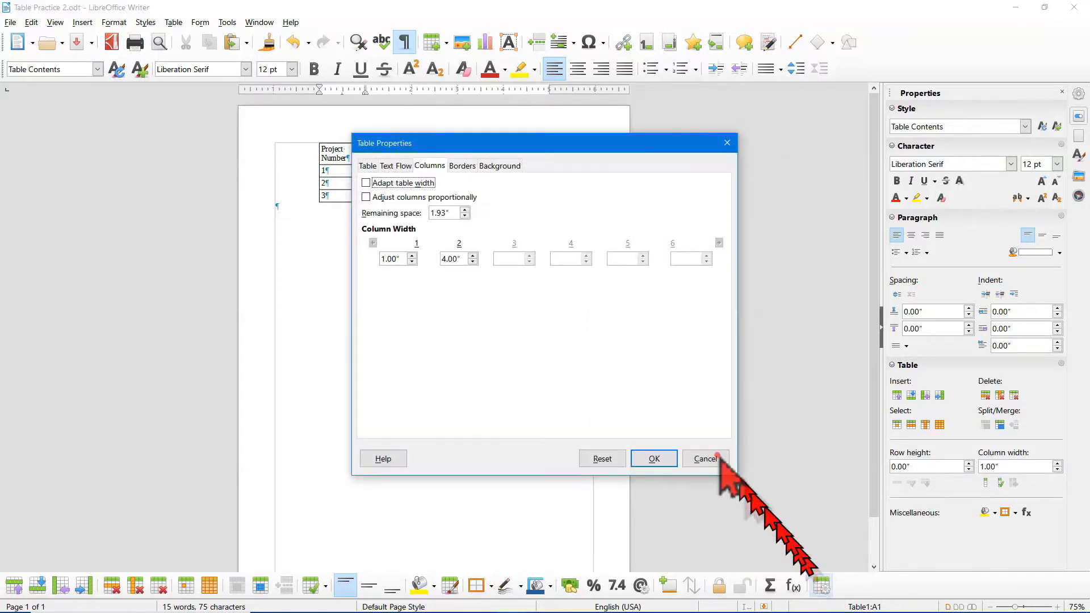
{"action": "left_click_drag", "start_coordinate": [545, 144], "coordinate": [745, 192]}
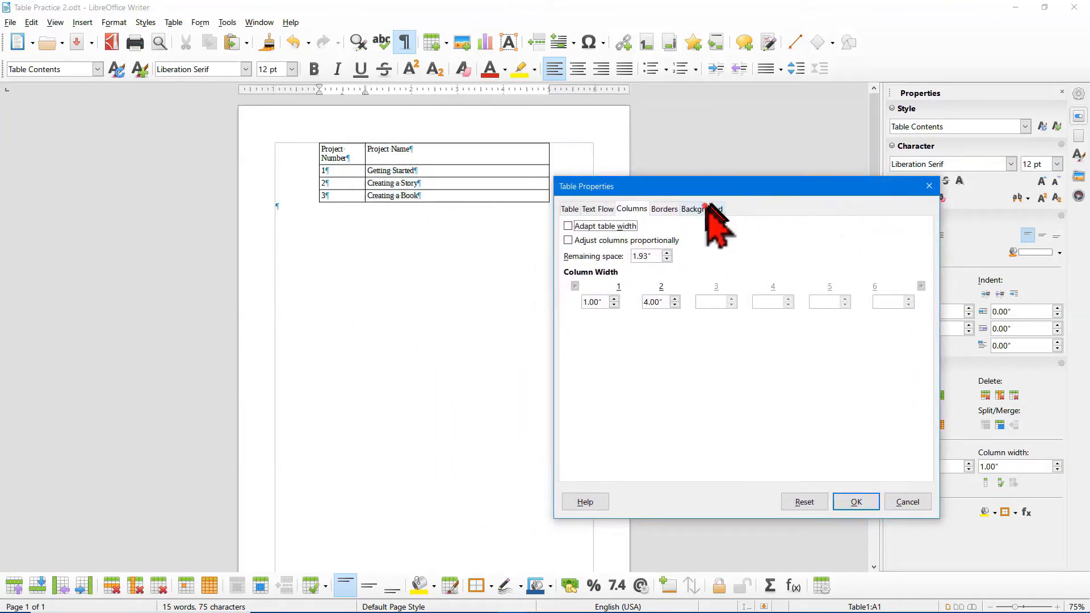
{"action": "left_click", "coordinate": [704, 210]}
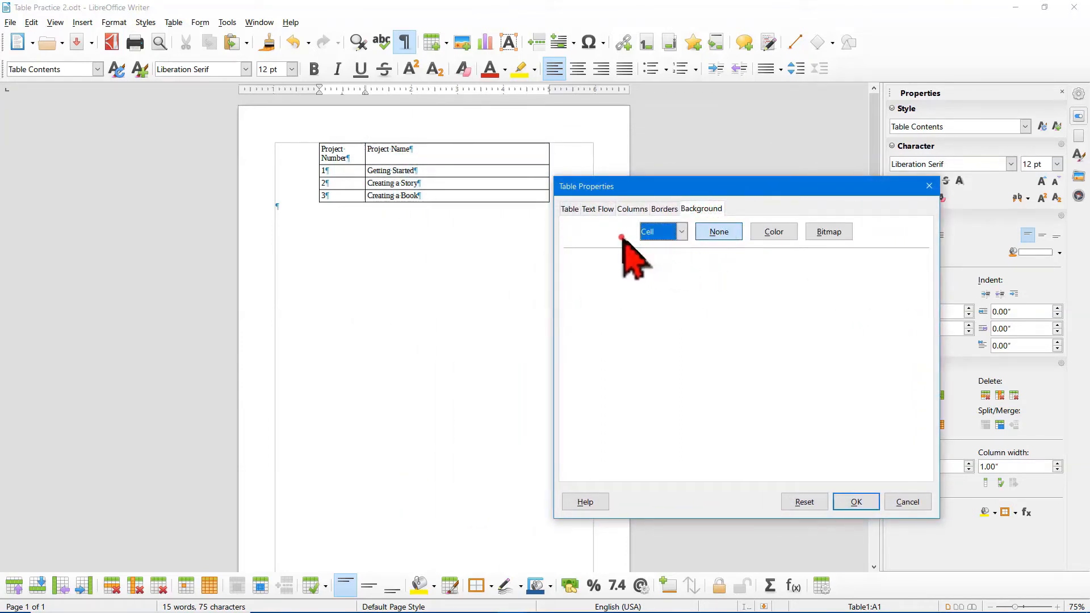
{"action": "left_click", "coordinate": [682, 231]}
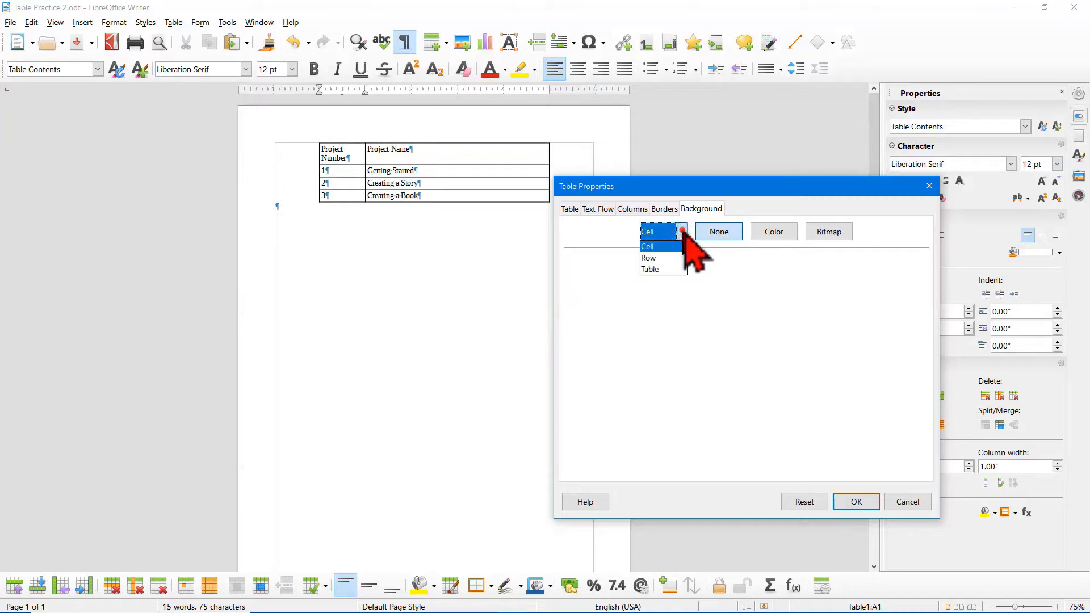
{"action": "left_click", "coordinate": [661, 268]}
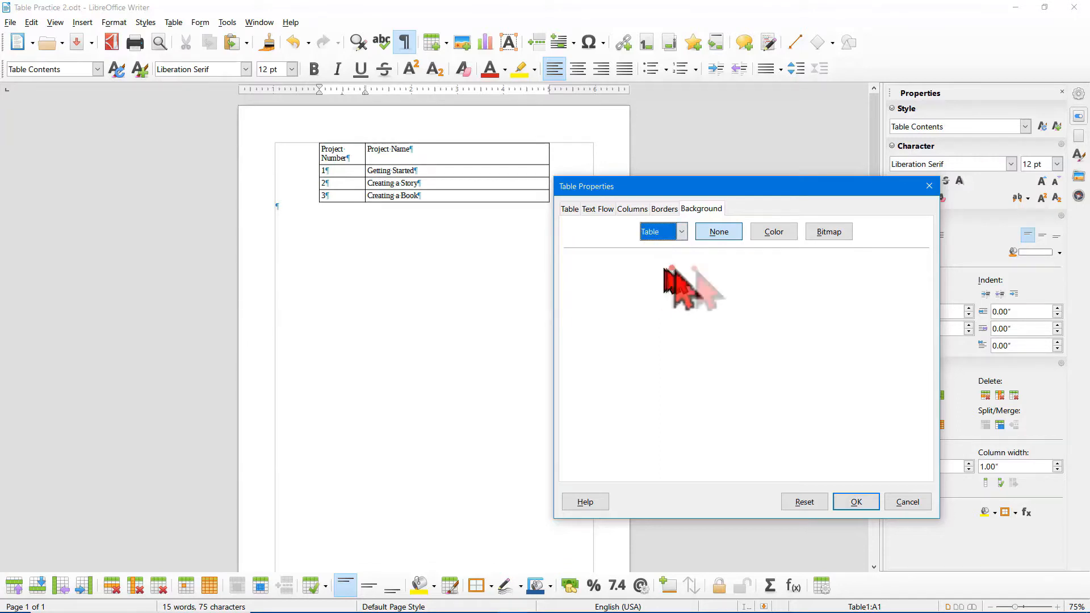
{"action": "left_click", "coordinate": [769, 231]}
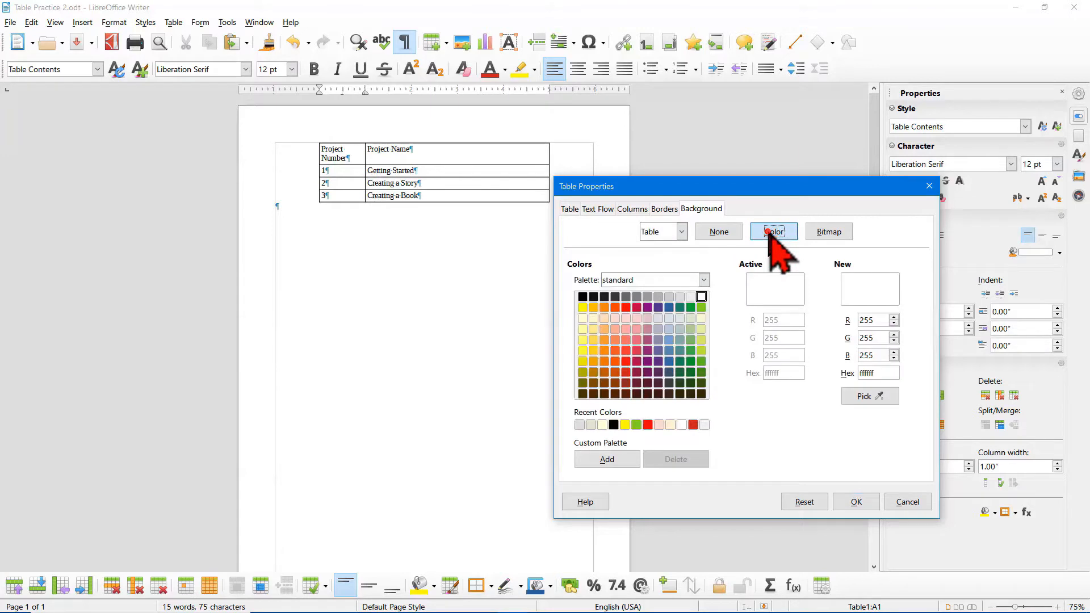
{"action": "left_click", "coordinate": [593, 318]}
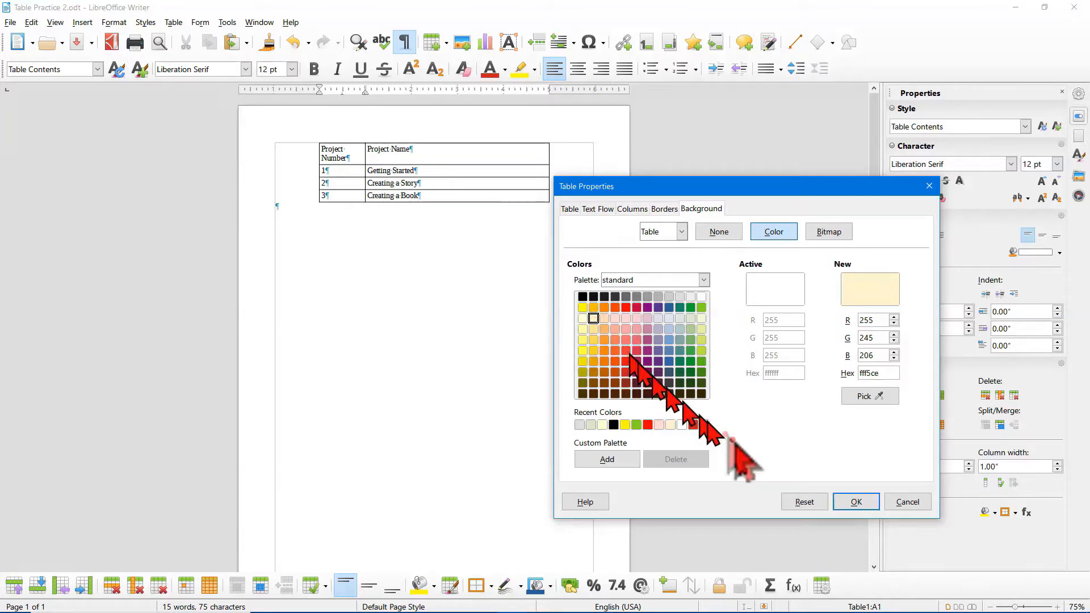
{"action": "left_click", "coordinate": [856, 502]}
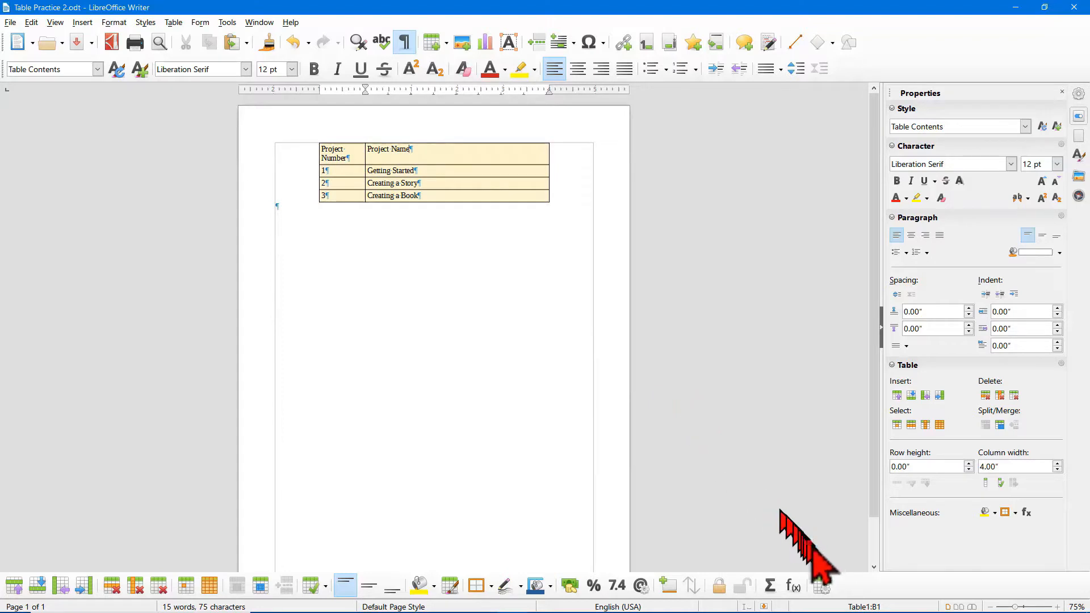
Set the heading row's background to a pale lime green from the standard palette and apply it.
{"action": "left_click", "coordinate": [823, 587]}
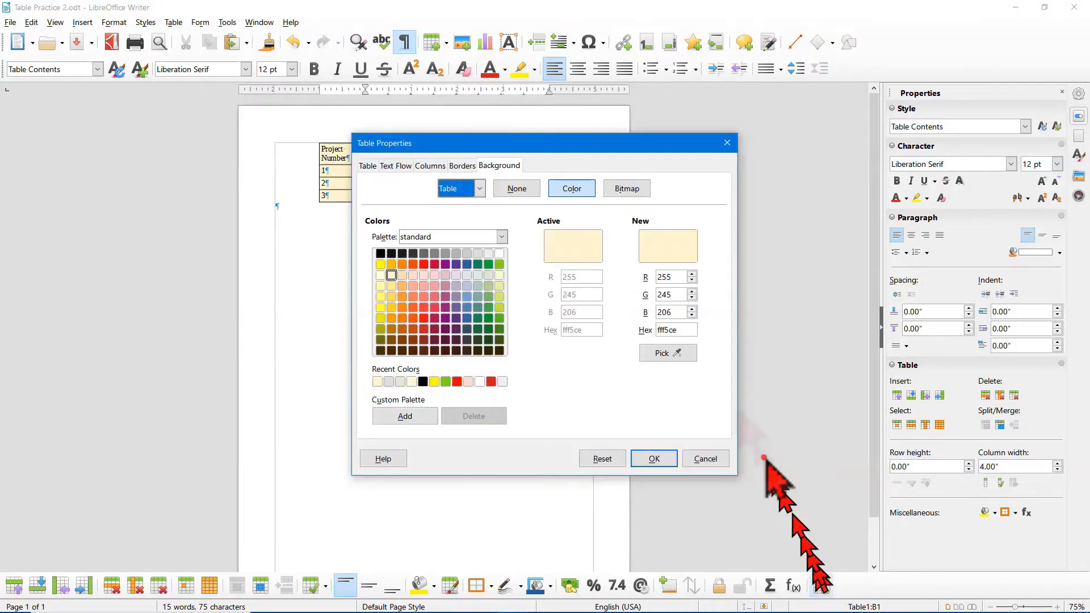
{"action": "left_click", "coordinate": [479, 189]}
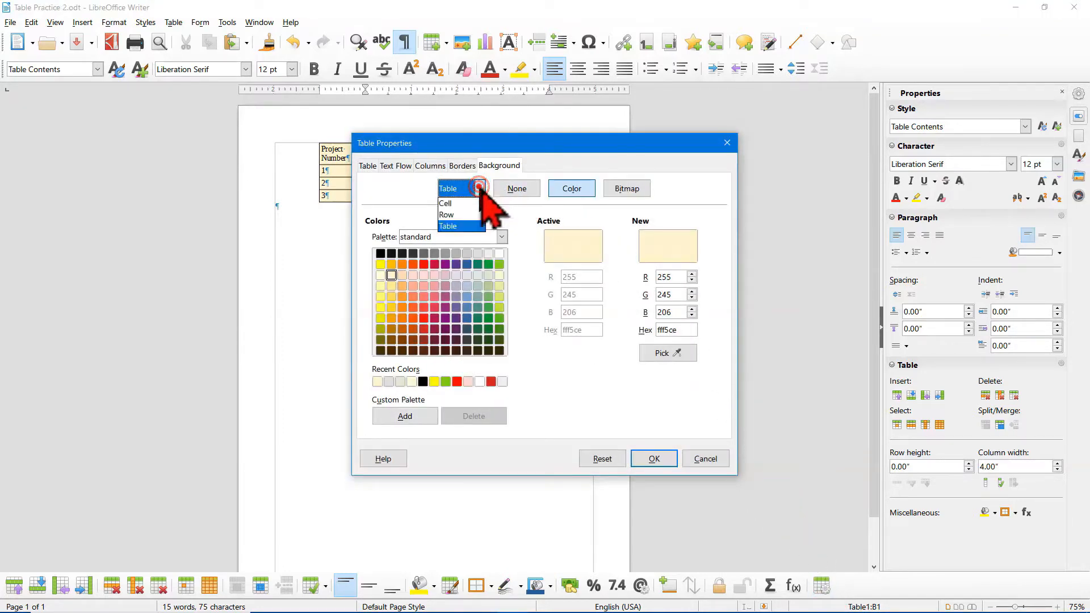
{"action": "left_click", "coordinate": [458, 215]}
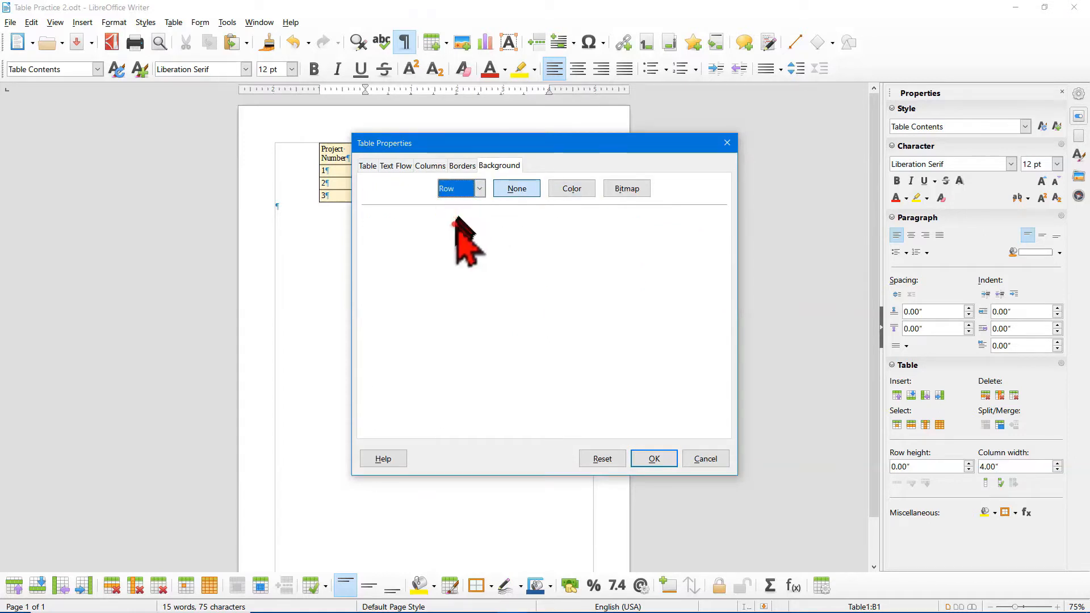
{"action": "left_click", "coordinate": [565, 189]}
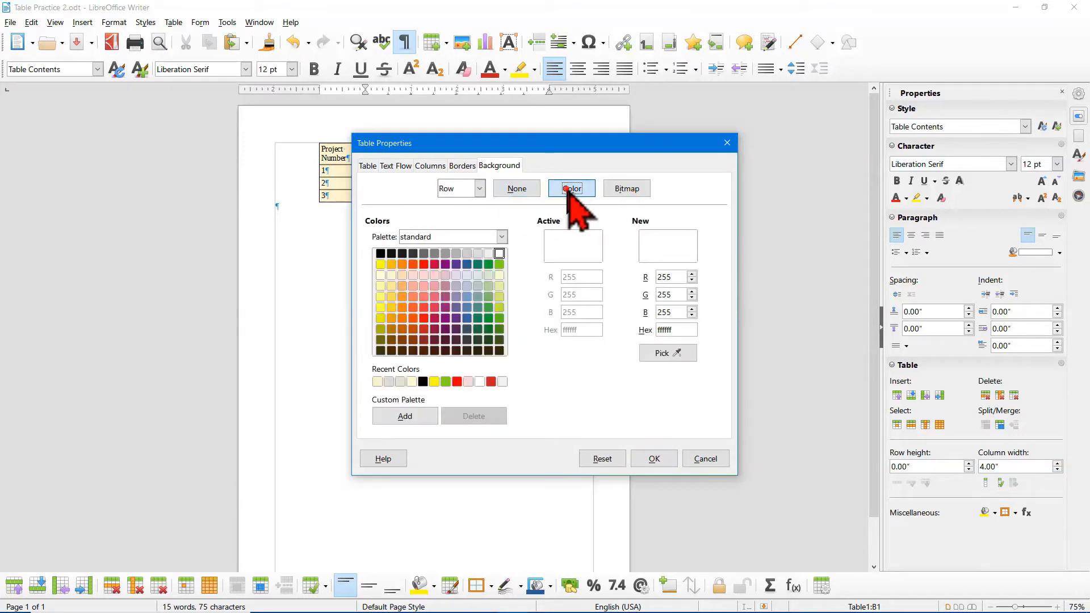
{"action": "left_click", "coordinate": [500, 278]}
{"action": "left_click", "coordinate": [654, 458]}
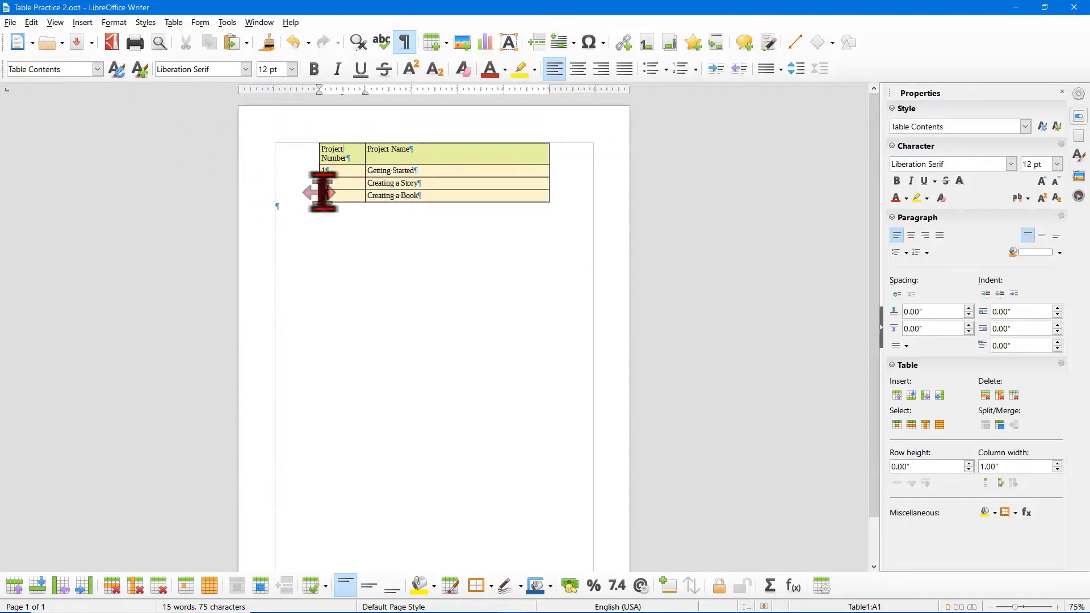
{"action": "left_click", "coordinate": [339, 170]}
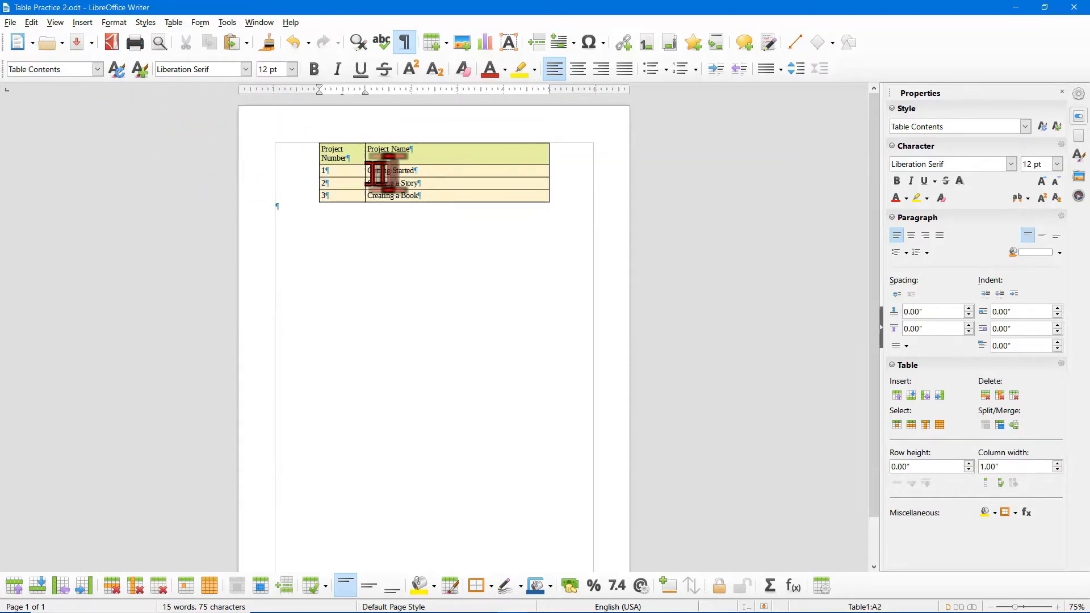
{"action": "left_click", "coordinate": [429, 172]}
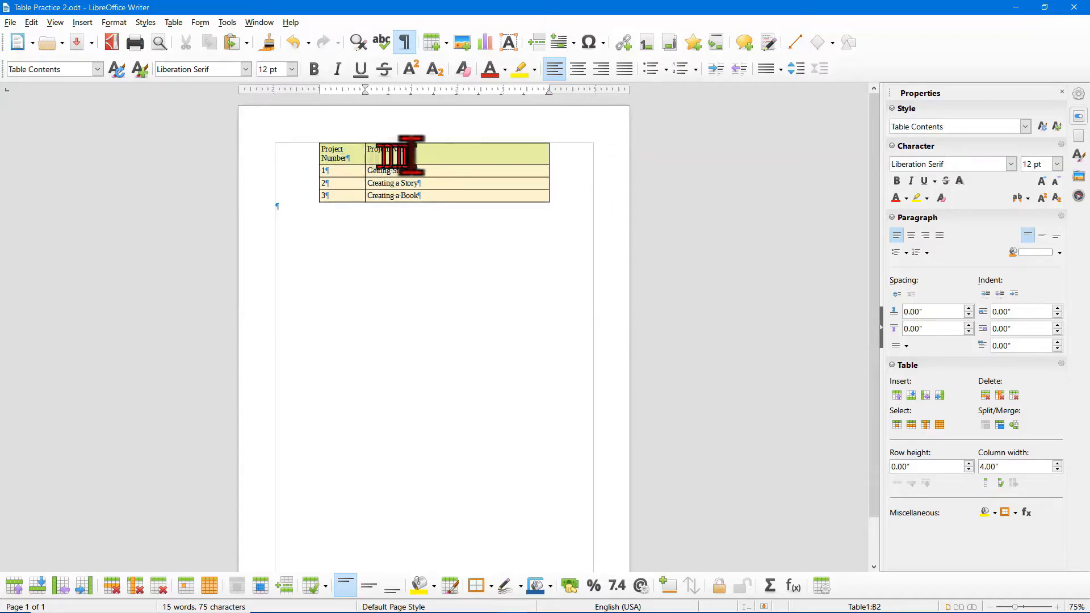
{"action": "left_click", "coordinate": [357, 162]}
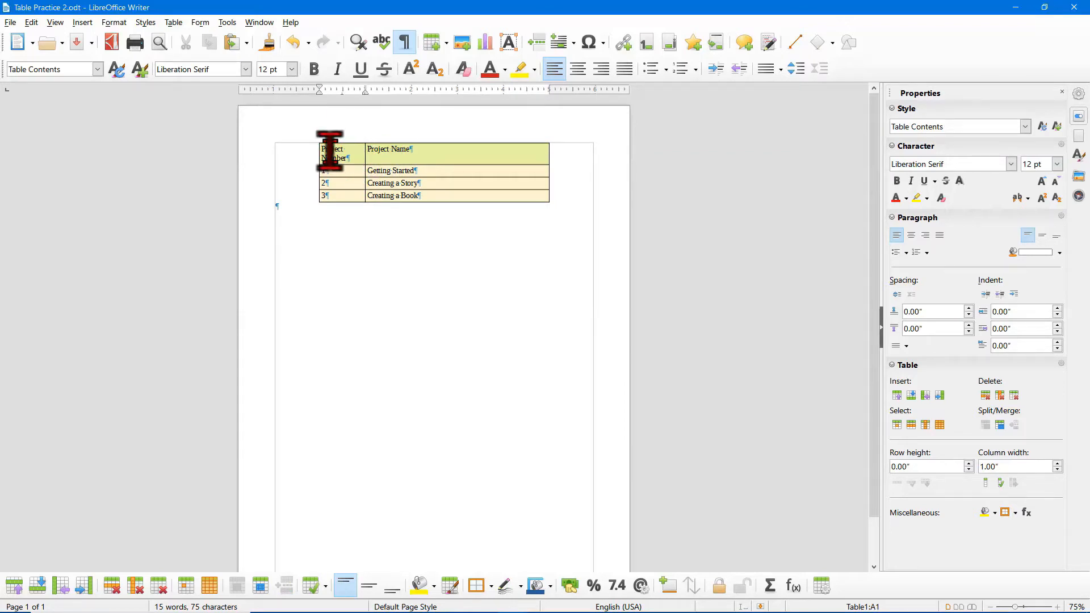
Centre both headings in the table's top row and make them bold at 16 pt.
{"action": "left_click_drag", "start_coordinate": [330, 151], "coordinate": [418, 151]}
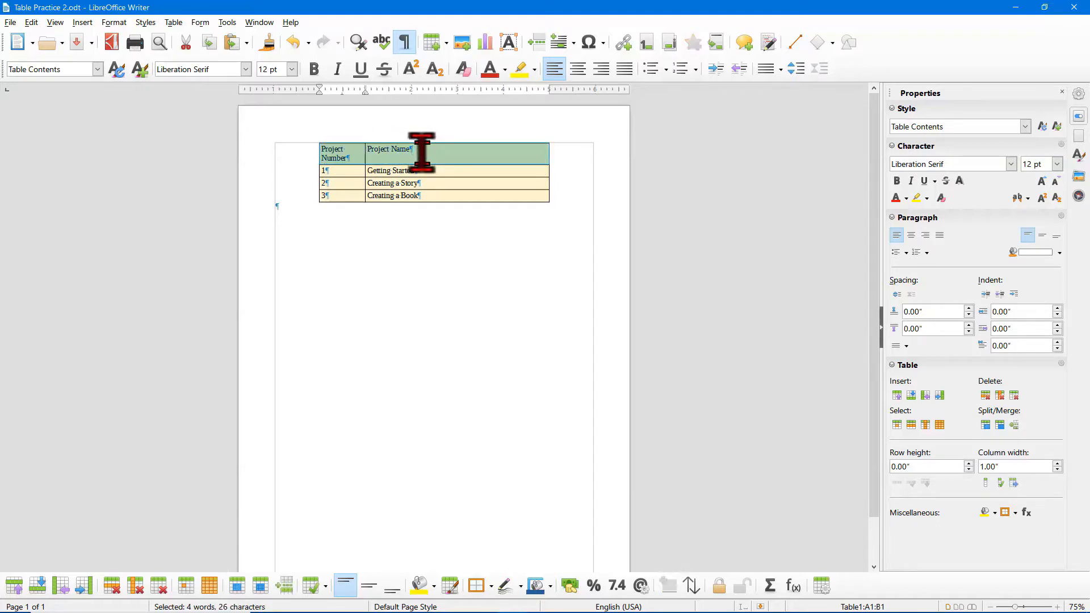
{"action": "left_click", "coordinate": [578, 69]}
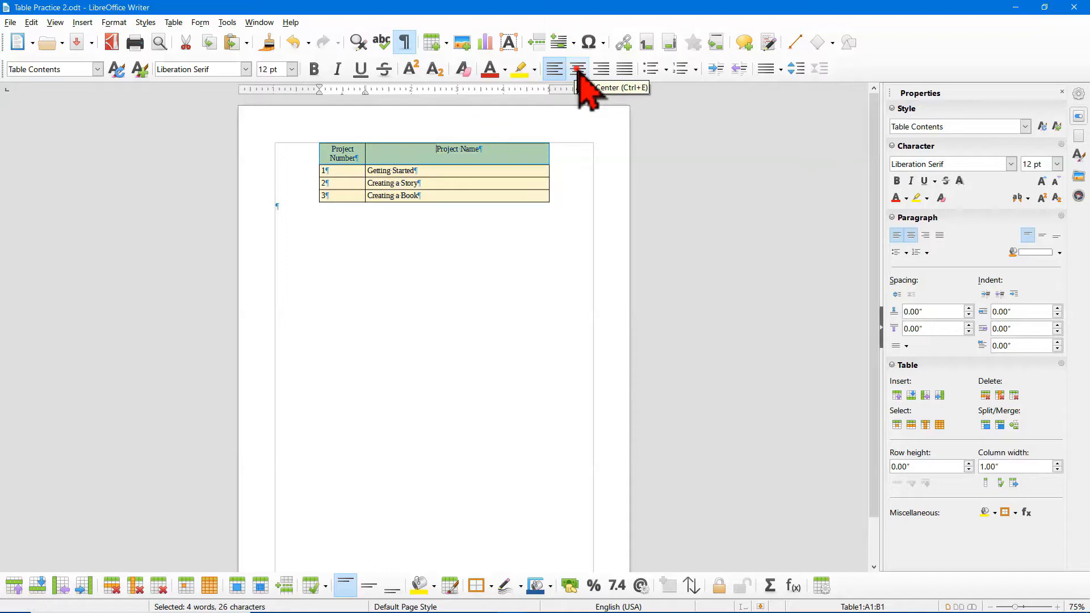
{"action": "left_click", "coordinate": [316, 70]}
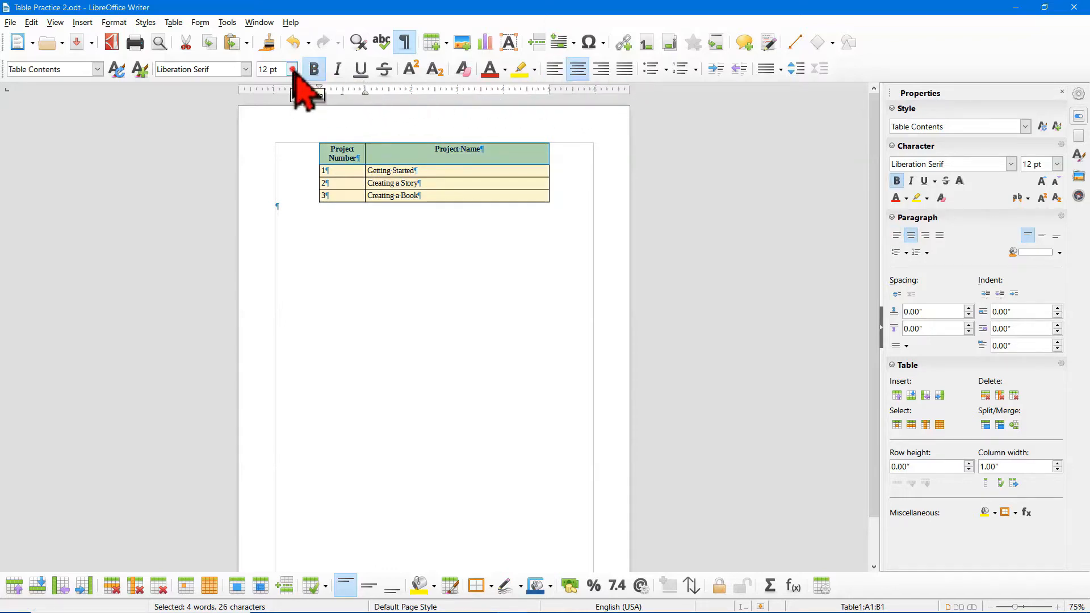
{"action": "left_click", "coordinate": [293, 69]}
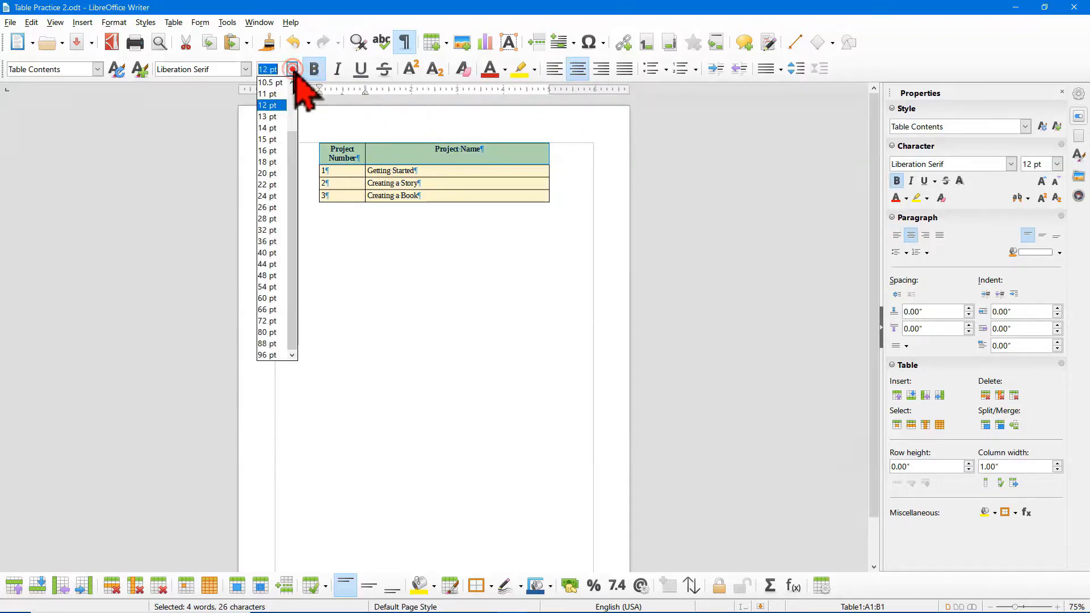
{"action": "left_click", "coordinate": [271, 139]}
{"action": "left_click", "coordinate": [419, 163]}
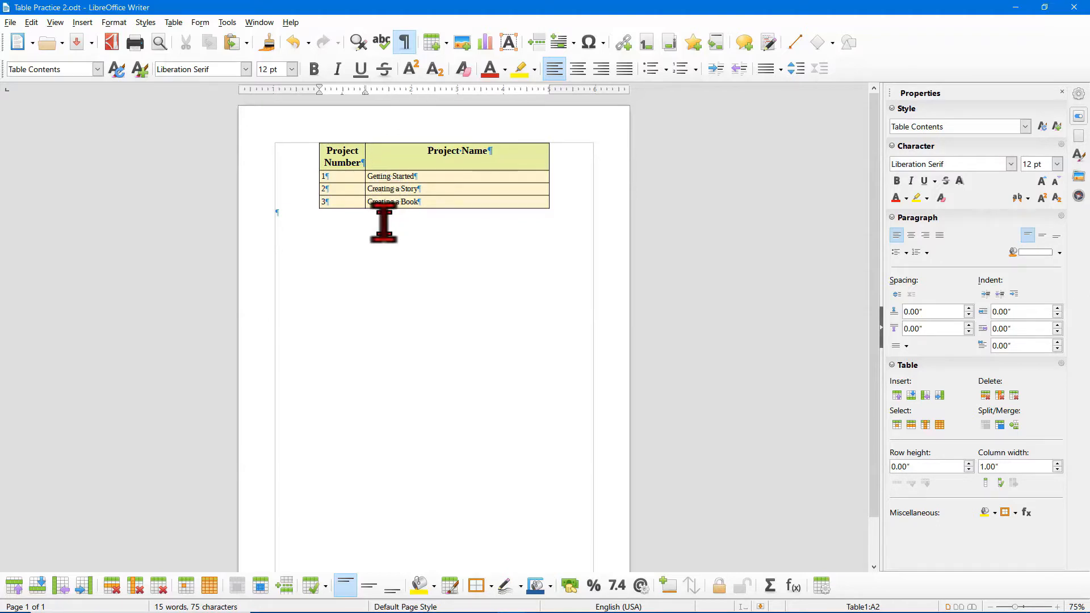
Insert the caption Silly Table above the table, with the caption category set to [None].
{"action": "key", "text": "shift+Tab"}
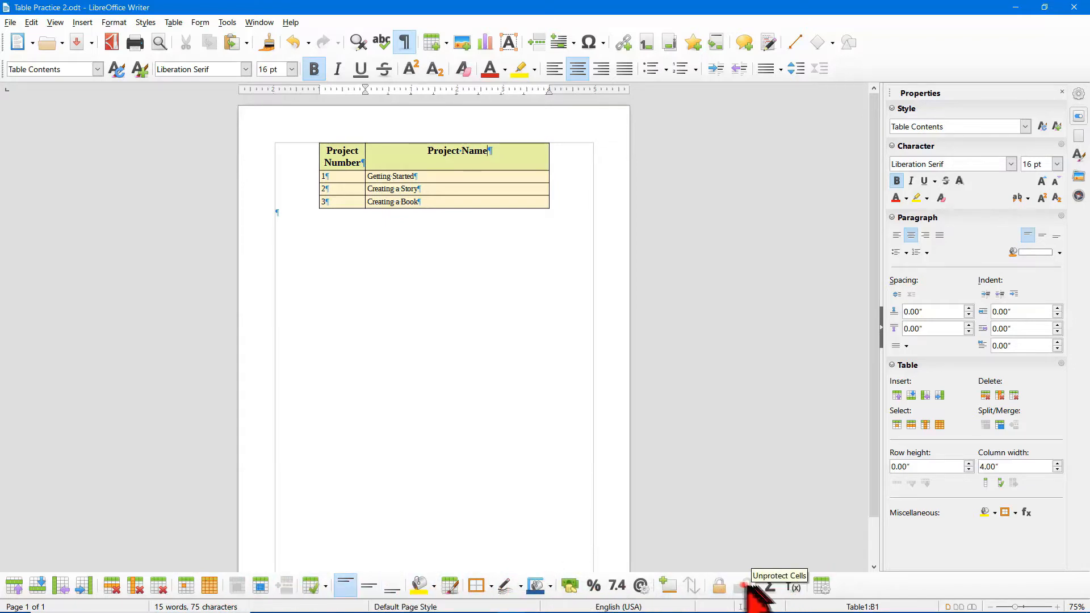
{"action": "left_click", "coordinate": [669, 585]}
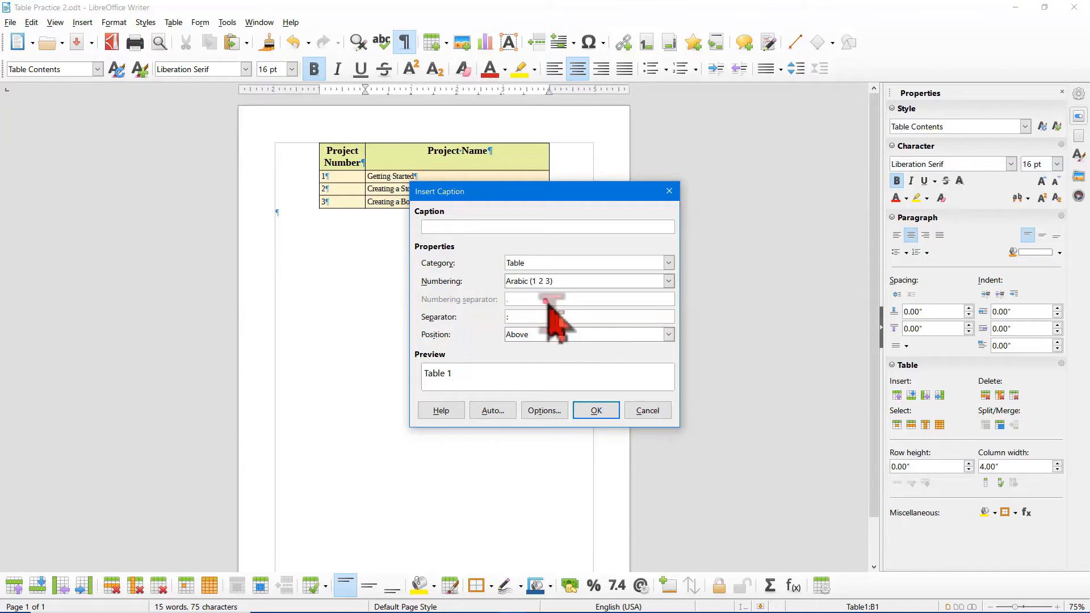
{"action": "left_click", "coordinate": [667, 263]}
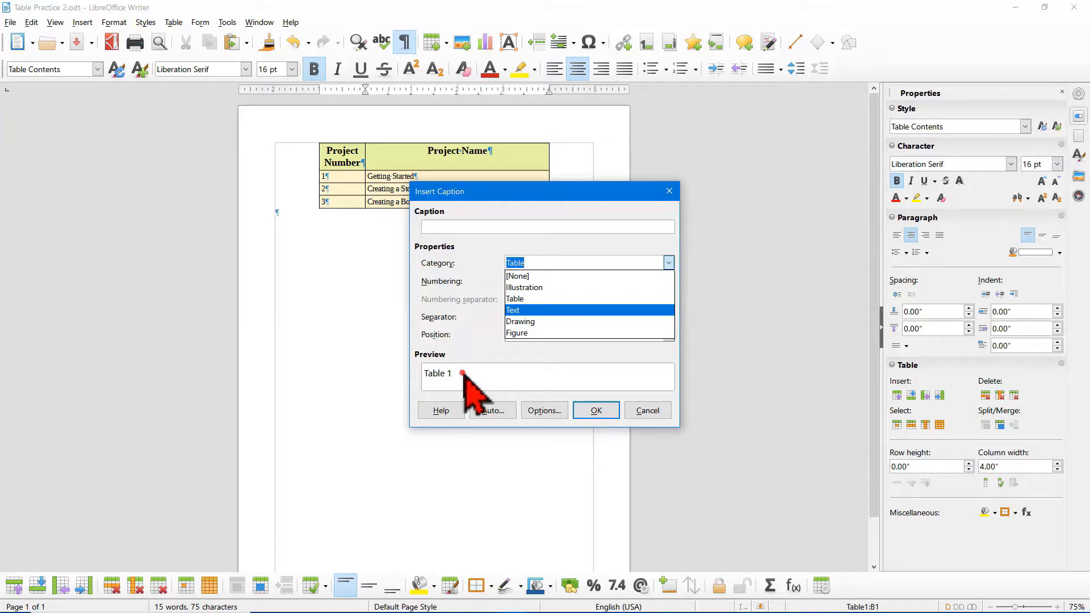
{"action": "left_click", "coordinate": [527, 277]}
{"action": "left_click", "coordinate": [470, 227]}
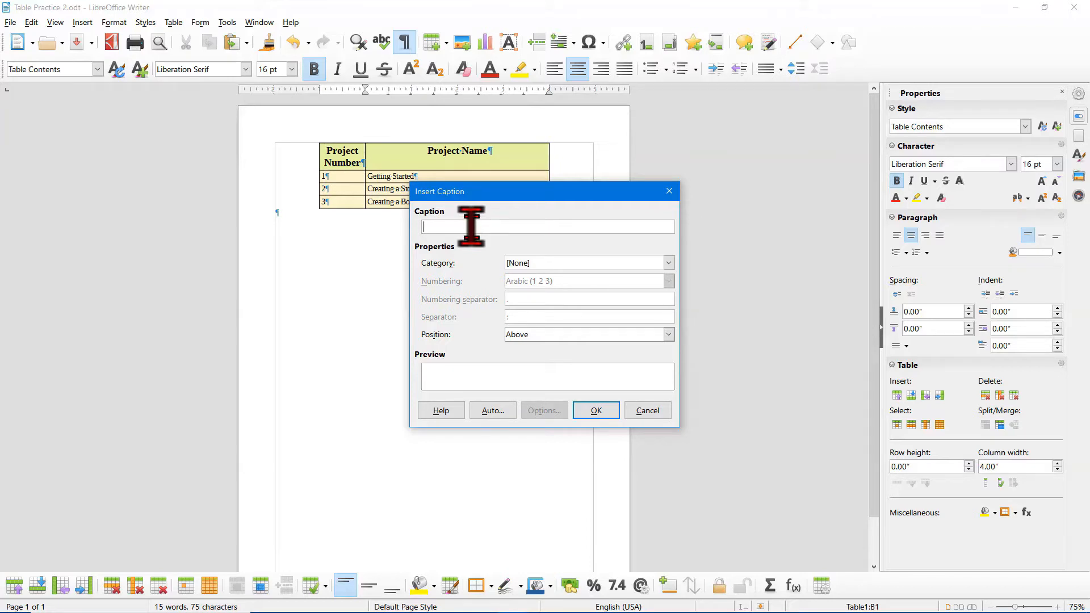
{"action": "type", "text": "Silly Table"}
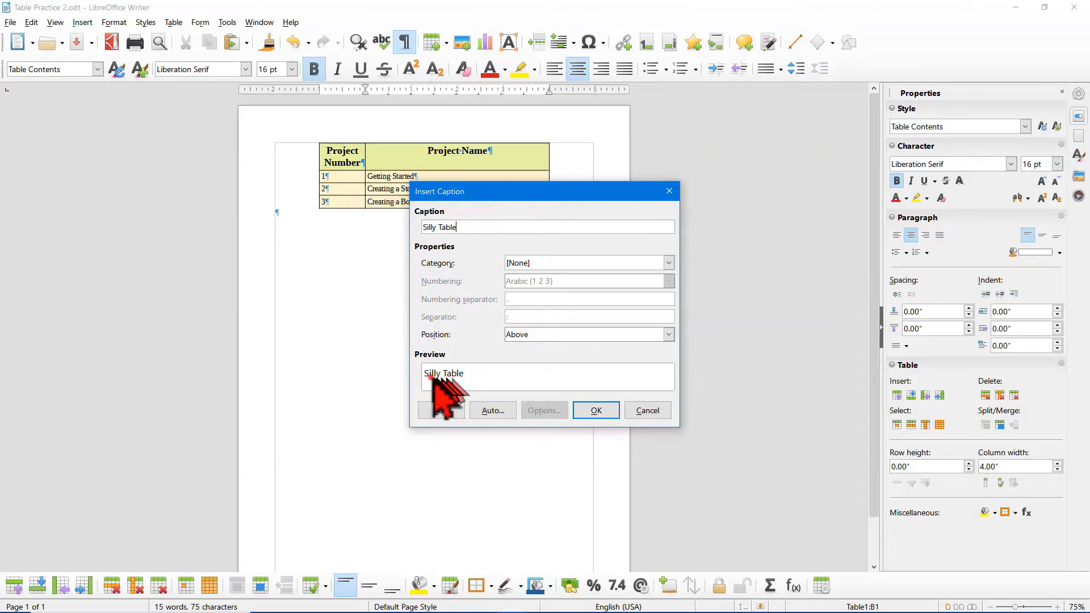
{"action": "left_click", "coordinate": [596, 410]}
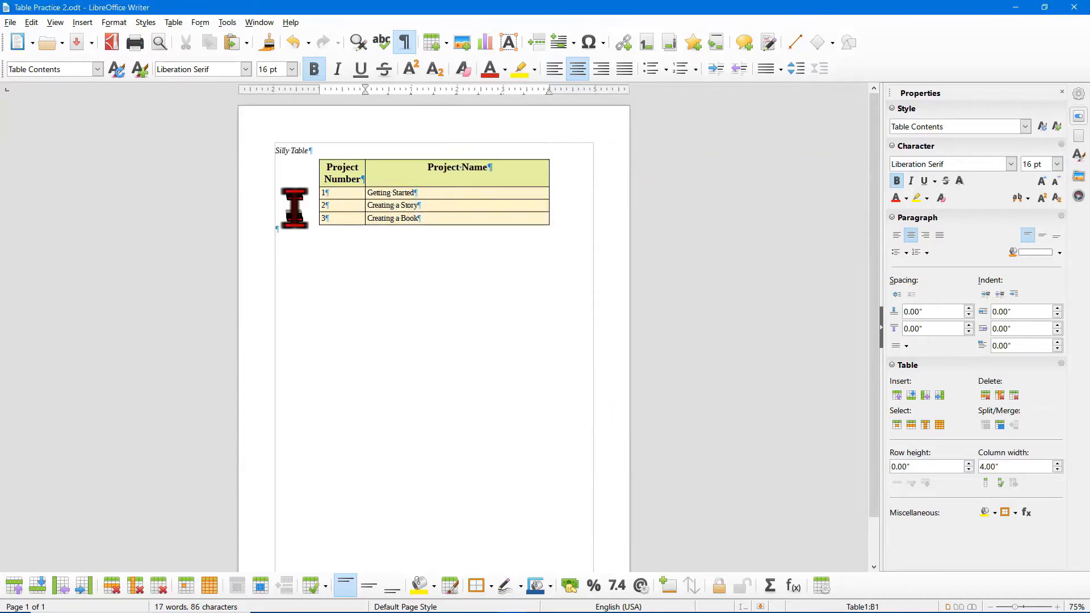
Format the Silly Table caption as centred, bold, non-italic text at 18 pt.
{"action": "left_click", "coordinate": [296, 150]}
{"action": "triple_click", "coordinate": [296, 150]}
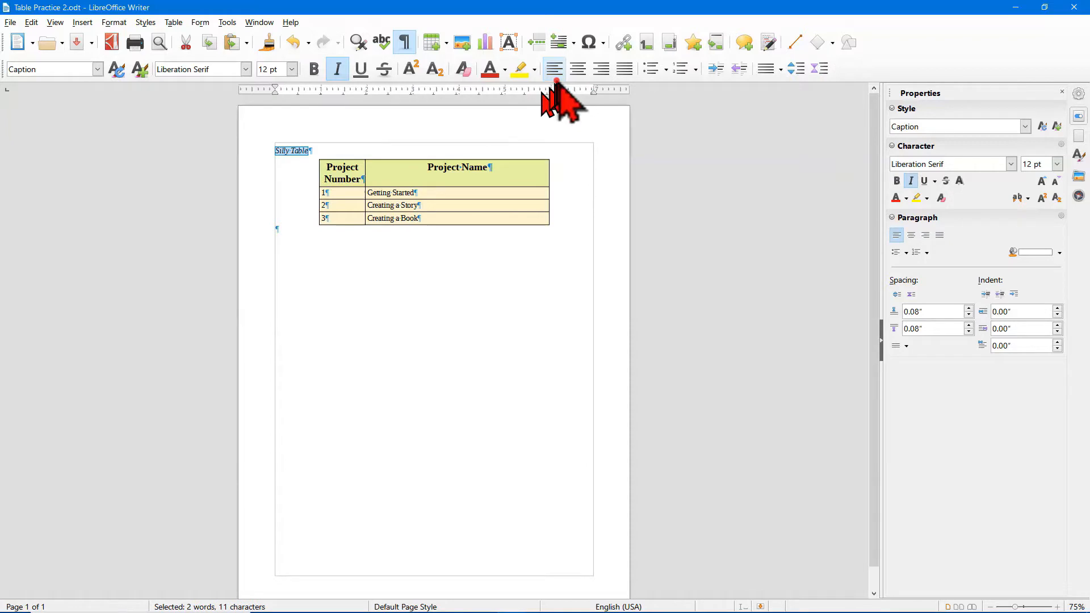
{"action": "left_click", "coordinate": [577, 66]}
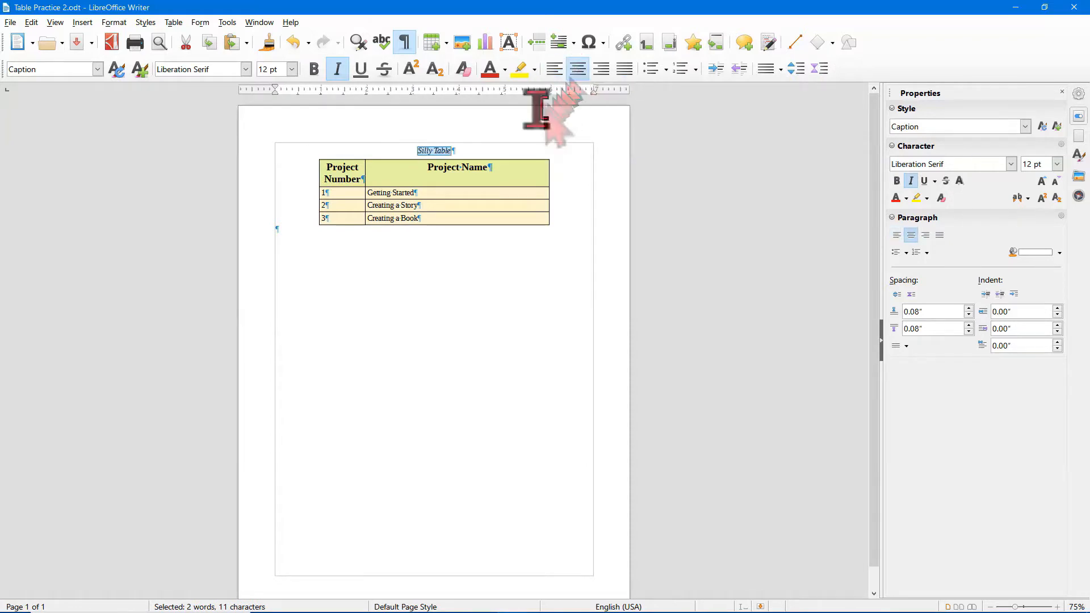
{"action": "left_click", "coordinate": [314, 69]}
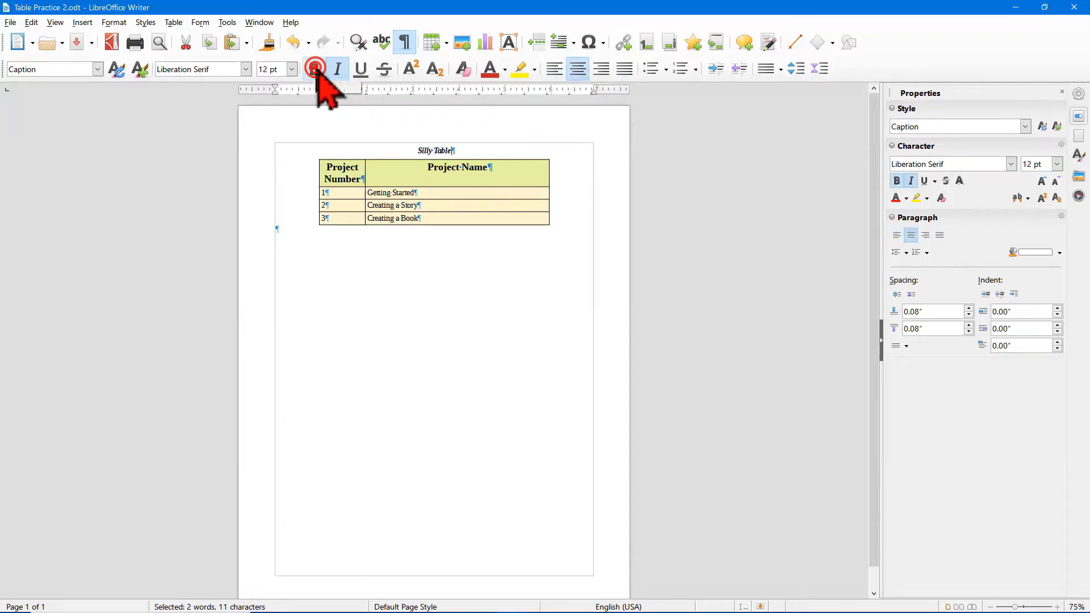
{"action": "left_click", "coordinate": [337, 69]}
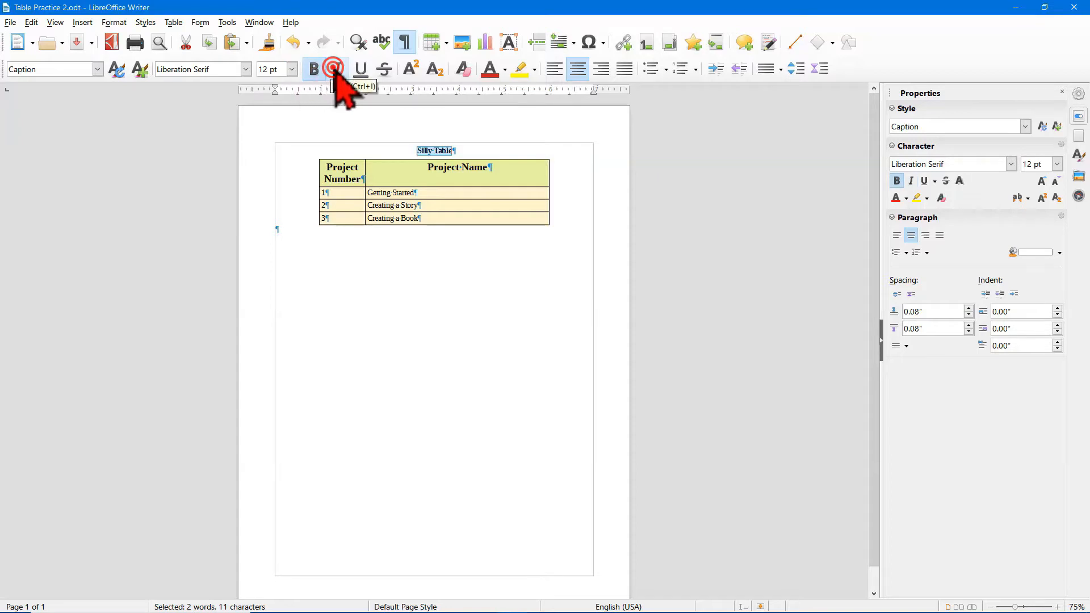
{"action": "left_click", "coordinate": [292, 68]}
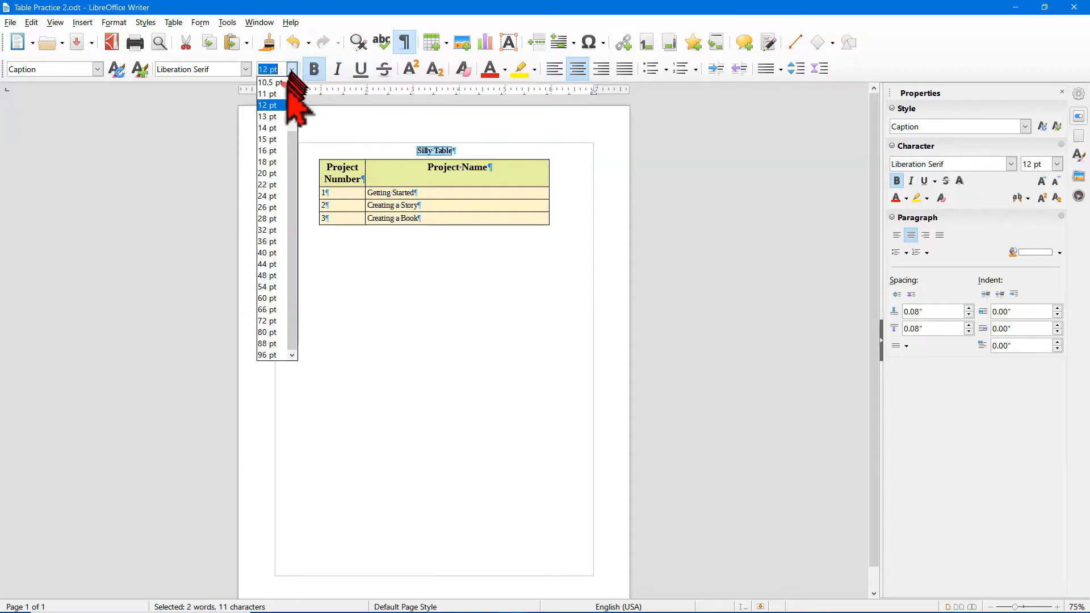
{"action": "left_click", "coordinate": [264, 160]}
Apply the Text Body style to the text below the table with three extra blank paragraphs, and undo the last change.
{"action": "left_click", "coordinate": [281, 232]}
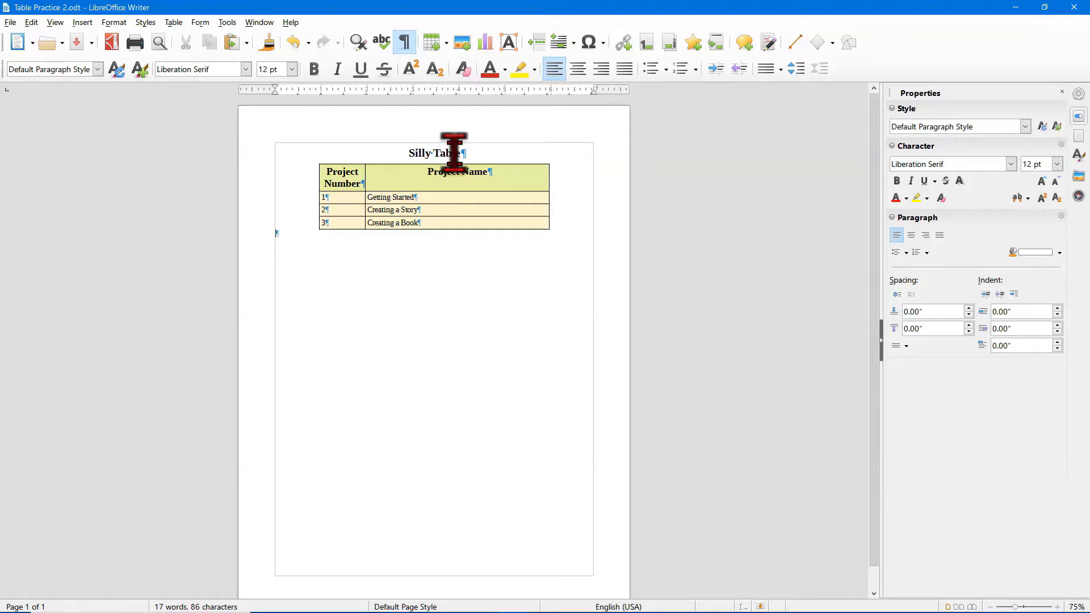
{"action": "key", "text": "ctrl+0"}
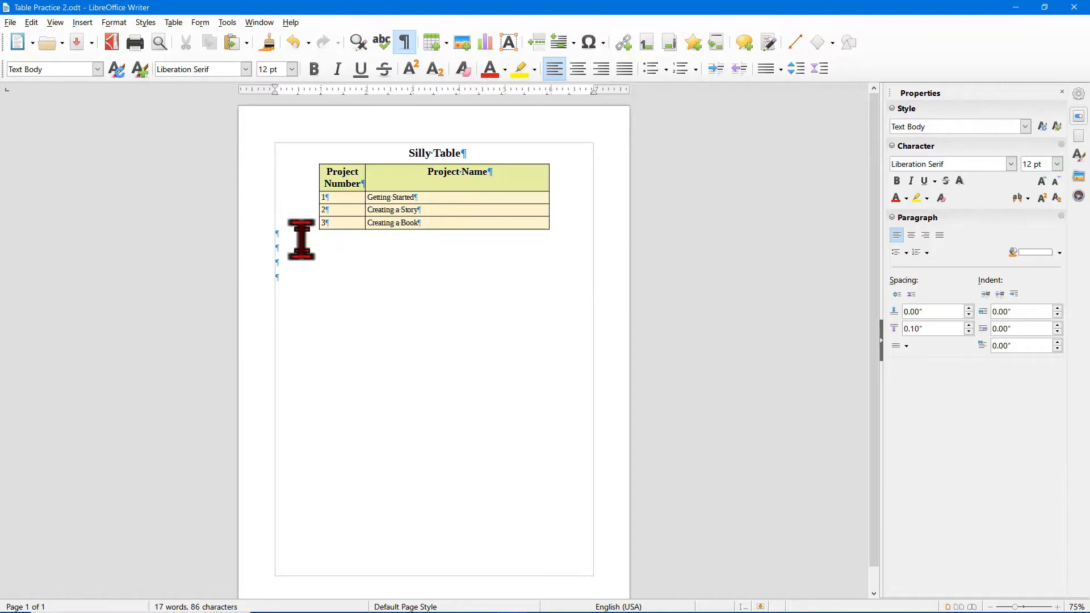
{"action": "key", "text": "ctrl+z"}
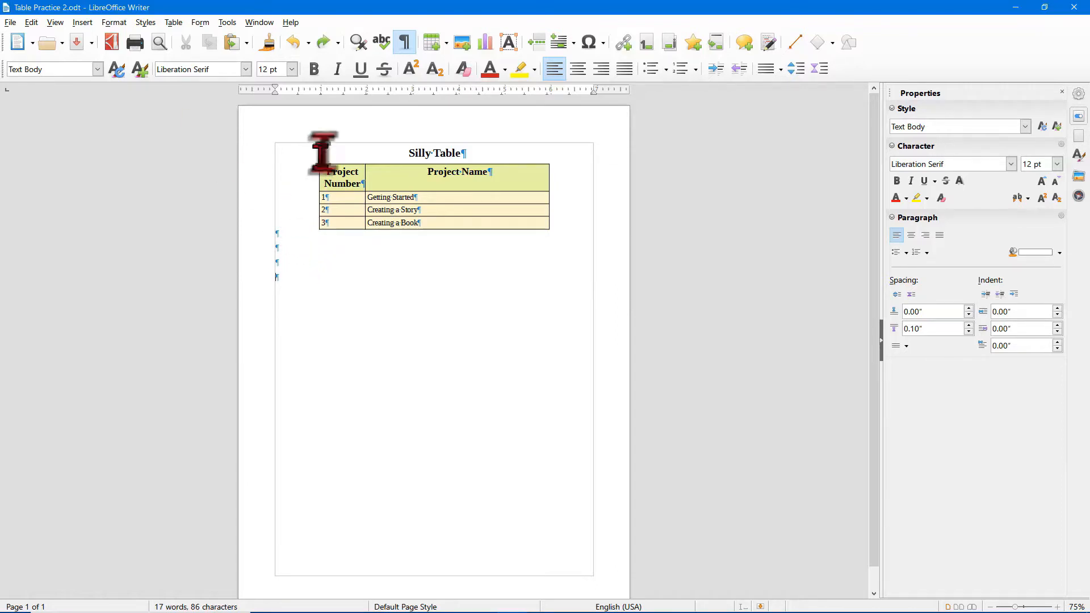
Insert a table of four columns and five rows at the last empty paragraph, centred and 6 inches wide.
{"action": "left_click", "coordinate": [446, 43]}
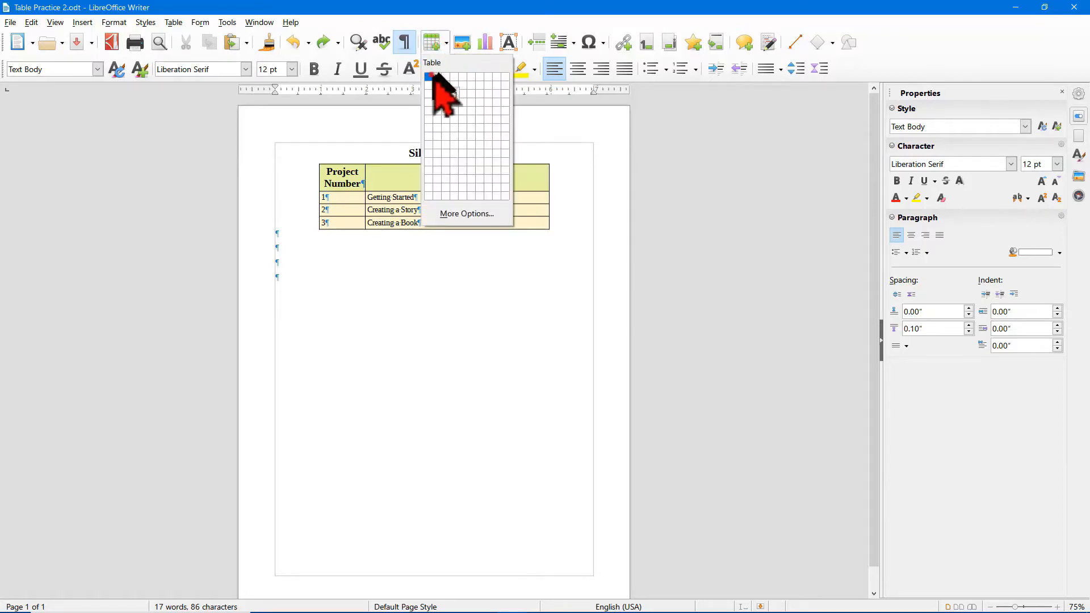
{"action": "left_click", "coordinate": [456, 109]}
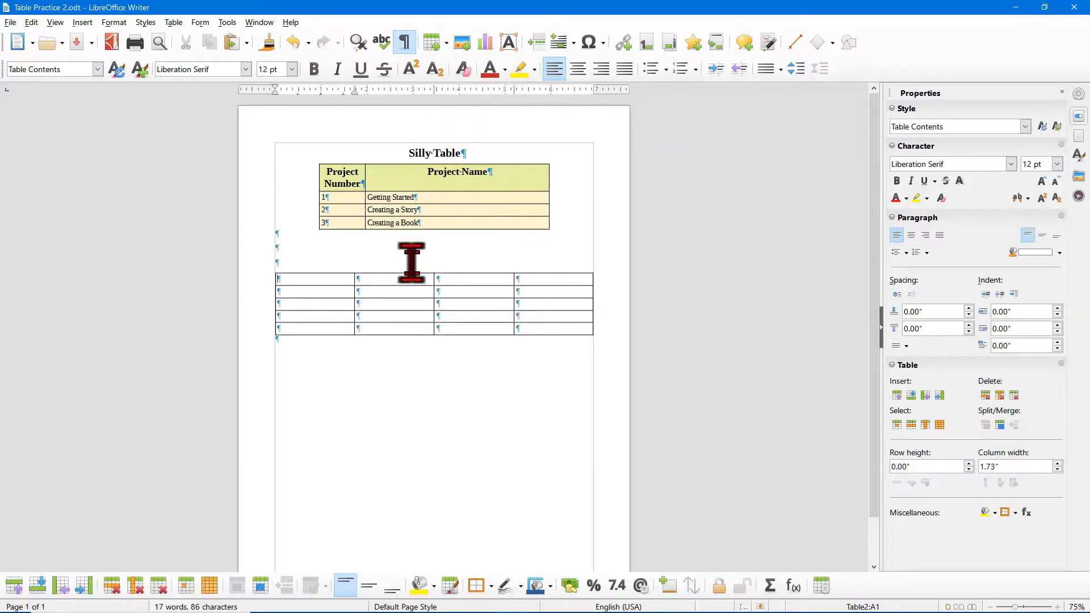
{"action": "left_click", "coordinate": [825, 586]}
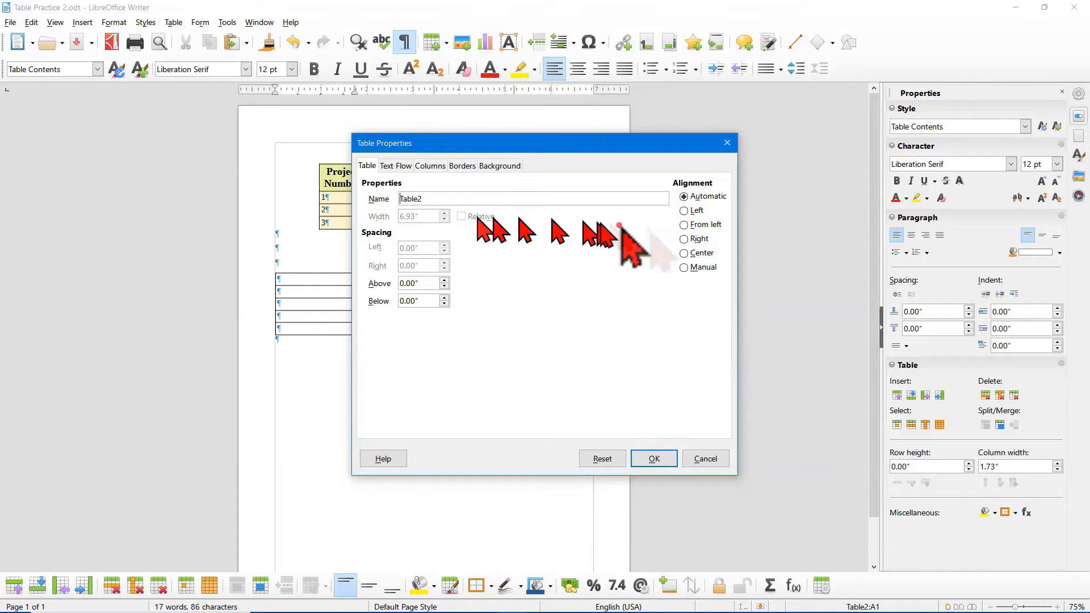
{"action": "left_click", "coordinate": [684, 253]}
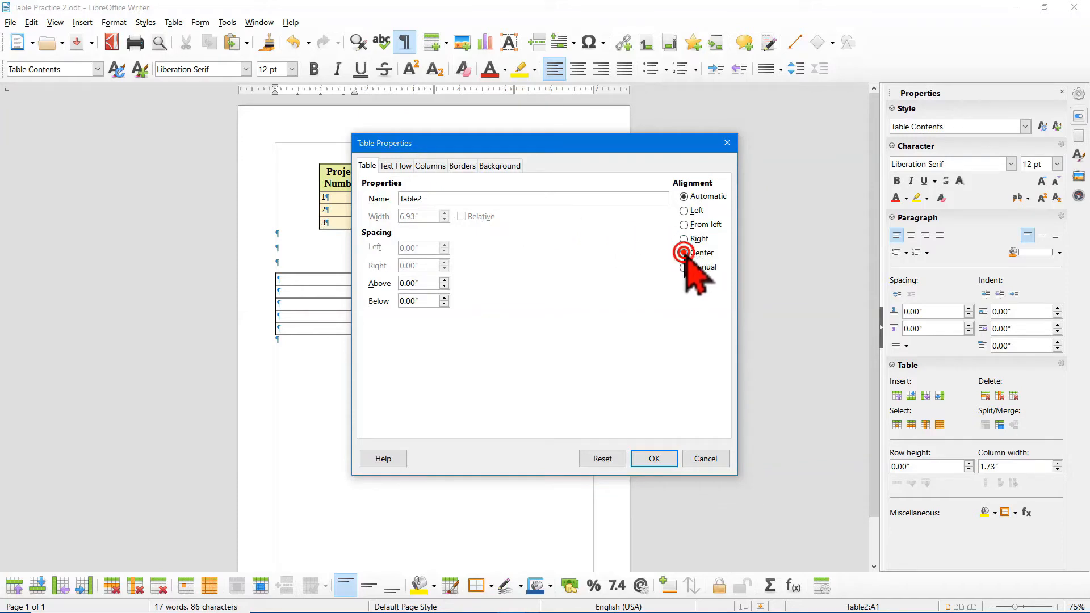
{"action": "double_click", "coordinate": [413, 215]}
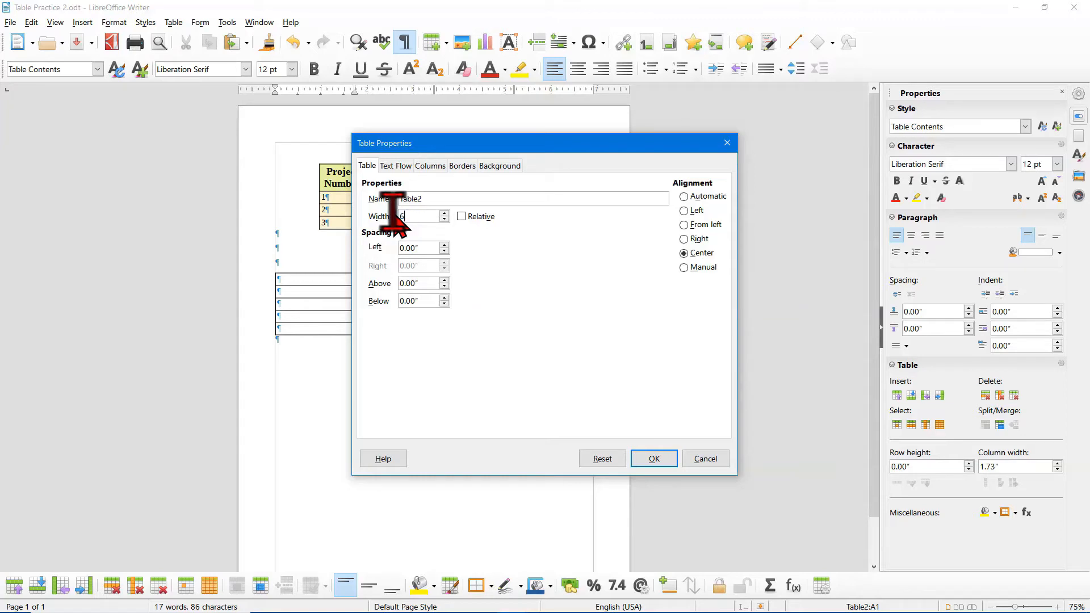
{"action": "left_click", "coordinate": [653, 458]}
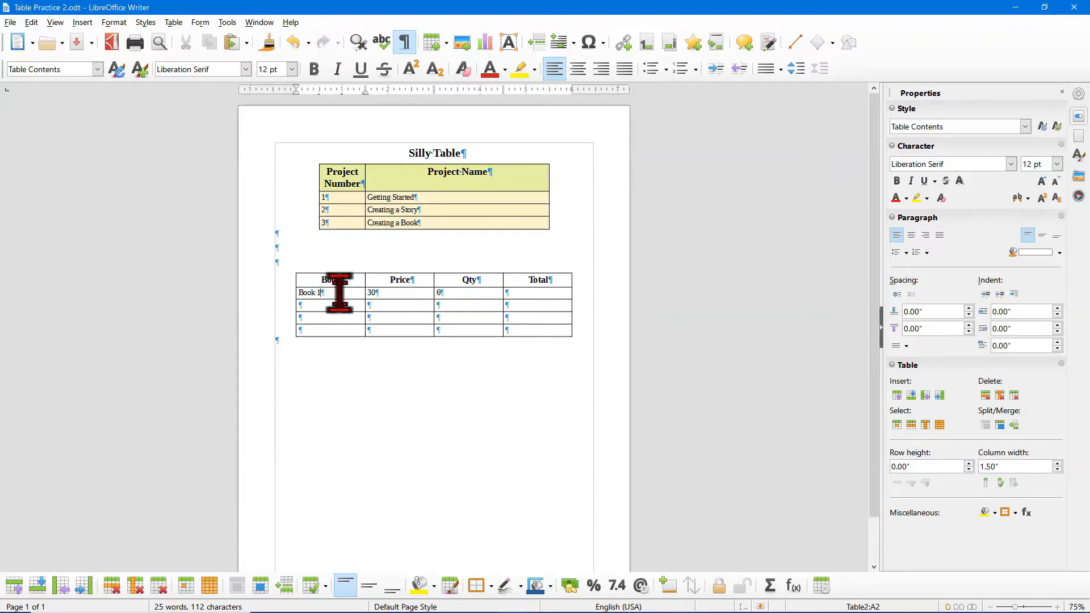
Format the Book 1 price as currency and right-align the Book 1 price and quantity cells.
{"action": "left_click", "coordinate": [393, 299]}
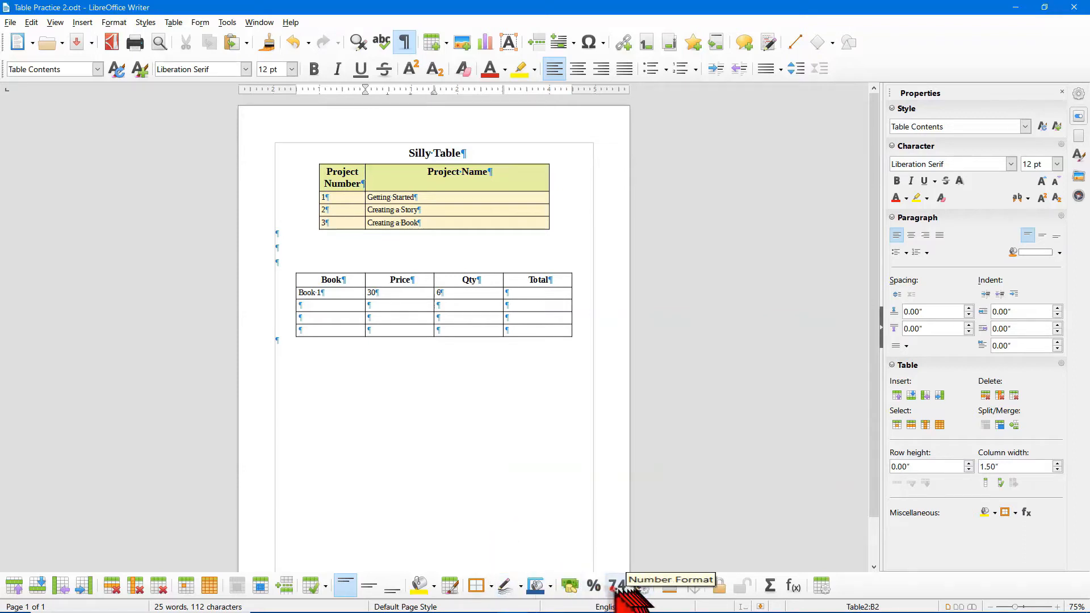
{"action": "left_click", "coordinate": [570, 584]}
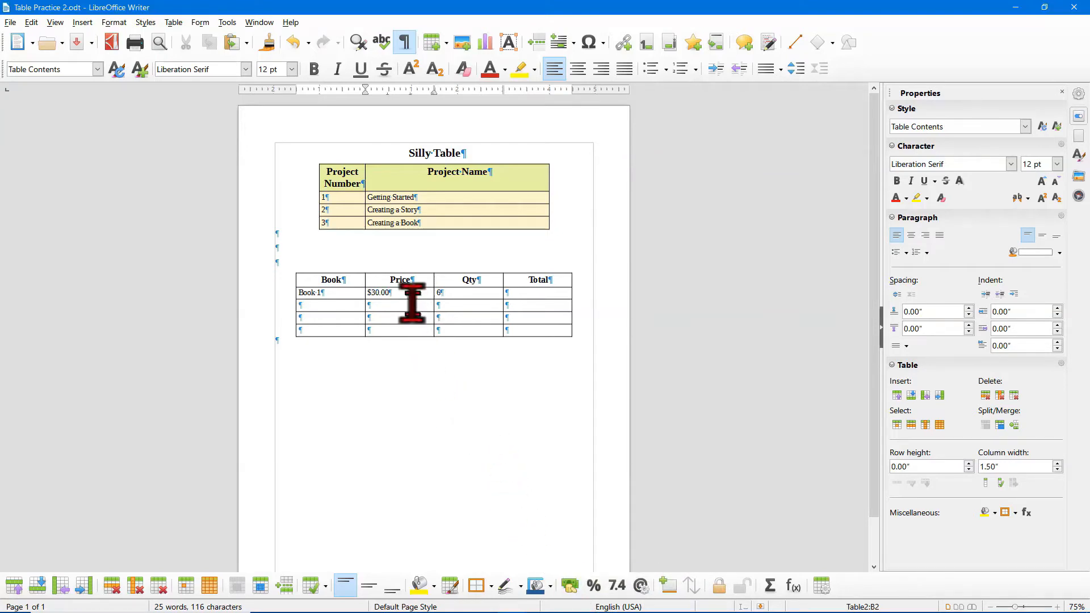
{"action": "left_click", "coordinate": [602, 69]}
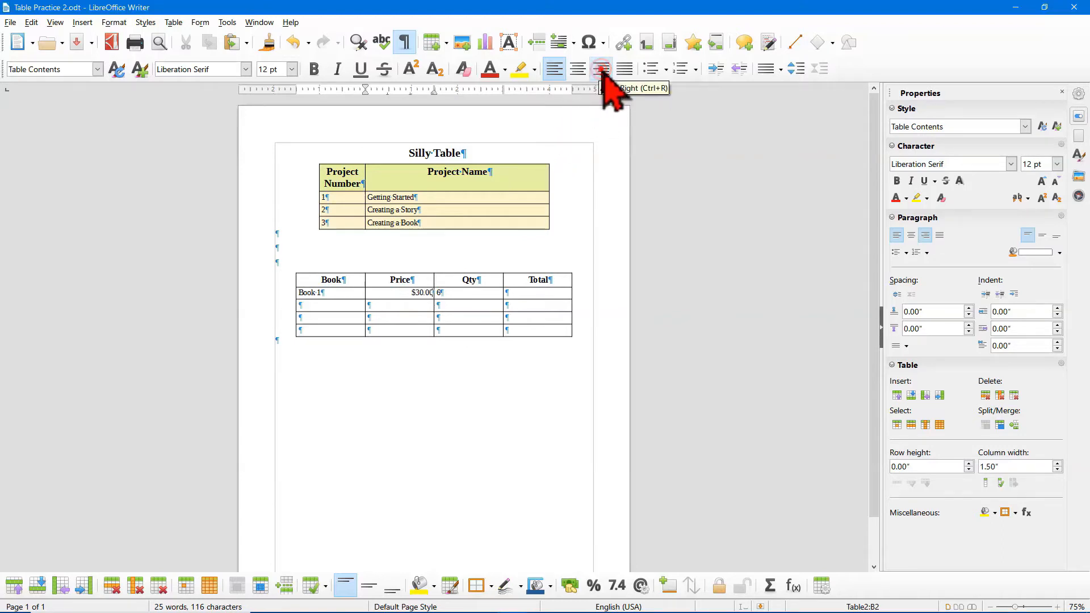
{"action": "left_click", "coordinate": [465, 290]}
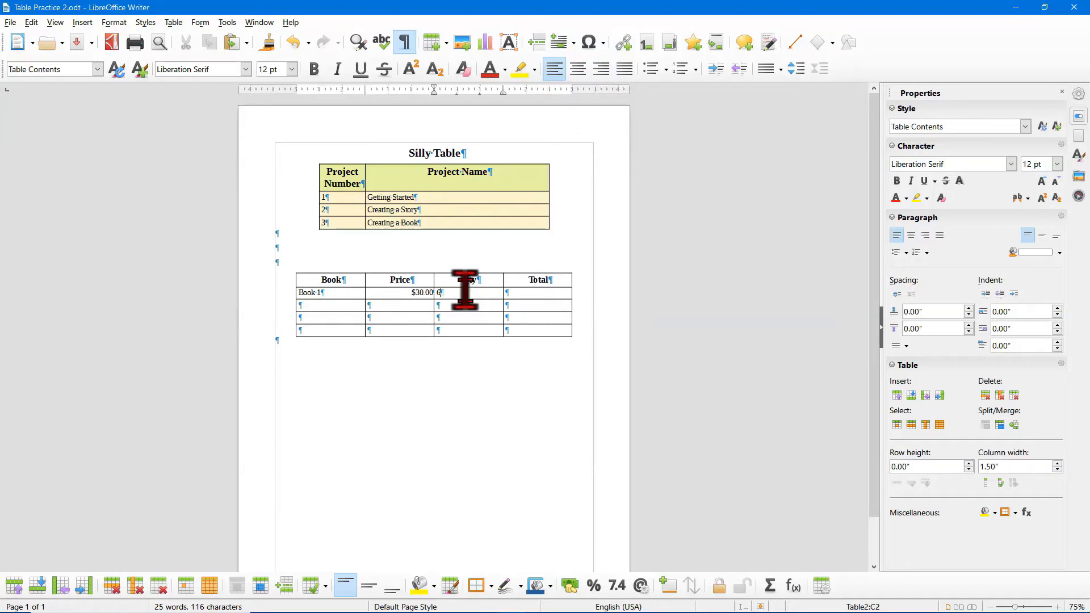
{"action": "left_click", "coordinate": [604, 71]}
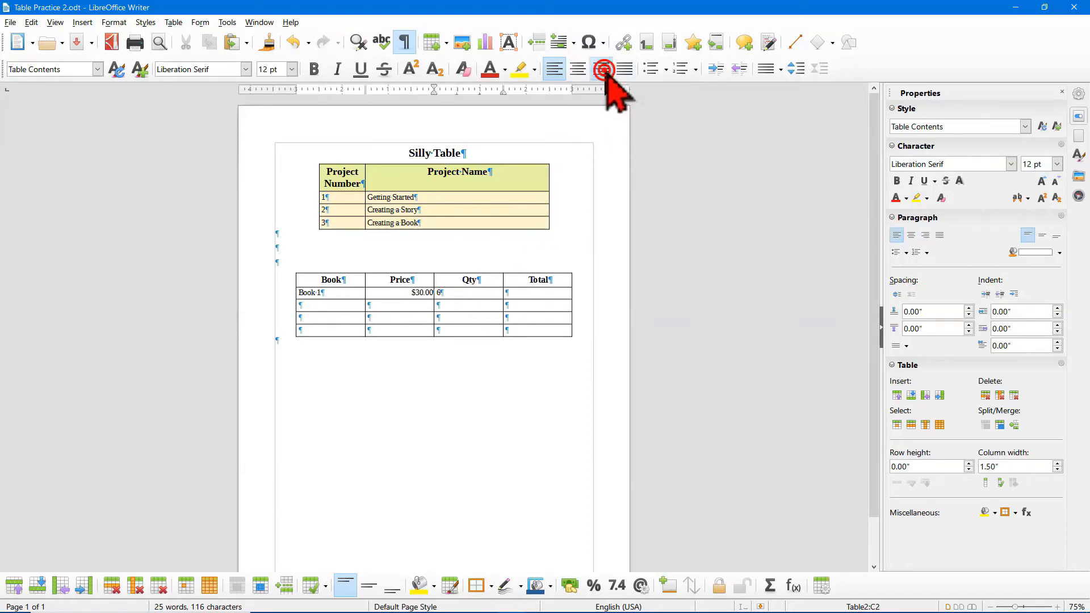
Calculate the Book 1 total with the formula =<B2>*<C2>, formatted as right-aligned currency.
{"action": "left_click", "coordinate": [528, 290]}
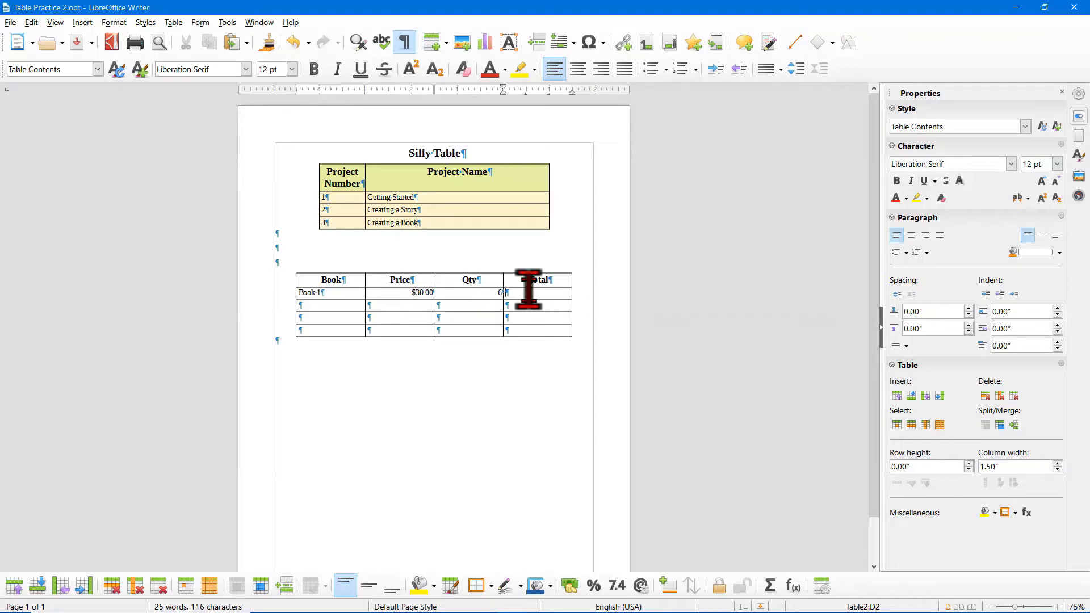
{"action": "type", "text": "="}
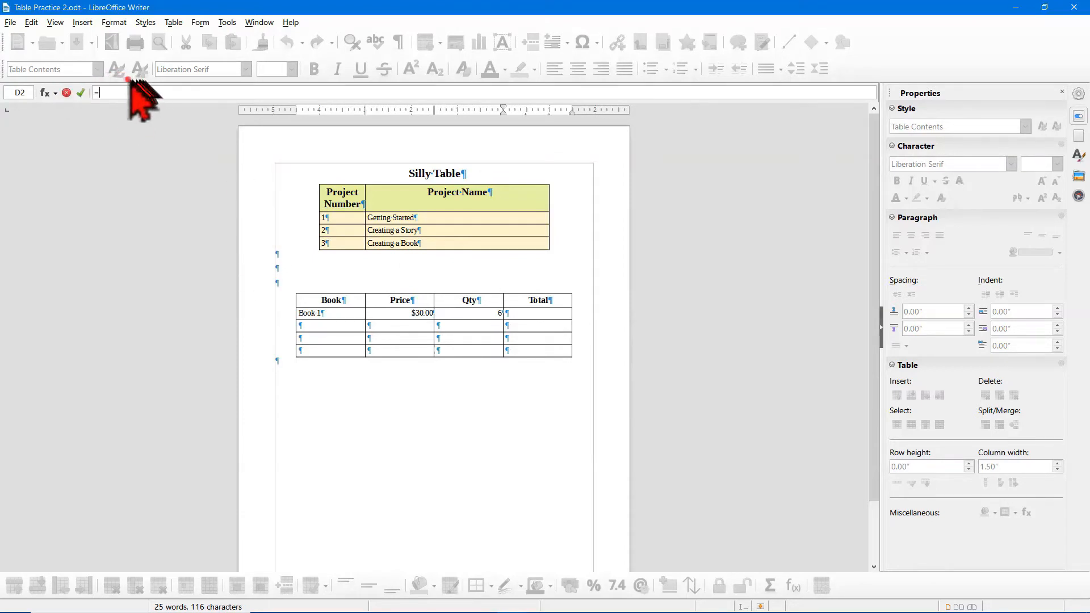
{"action": "left_click", "coordinate": [403, 316]}
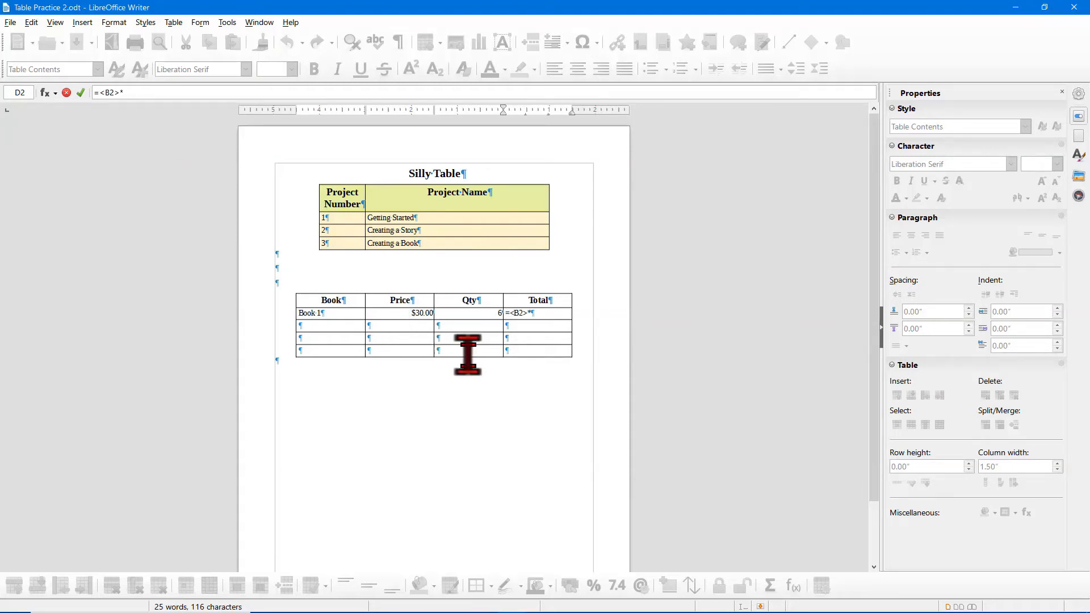
{"action": "left_click", "coordinate": [461, 316]}
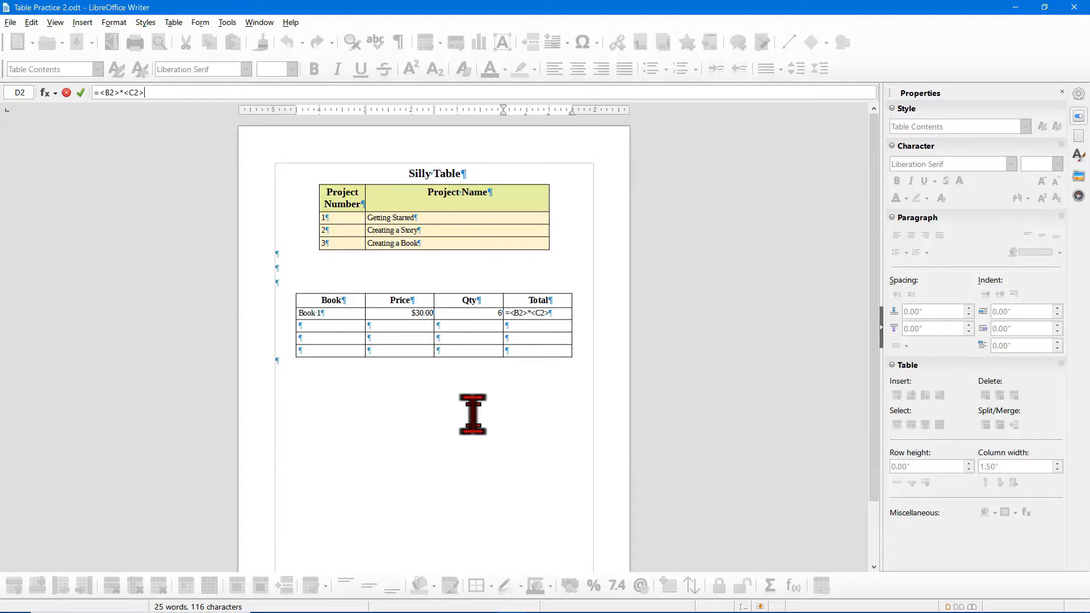
{"action": "key", "text": "Return"}
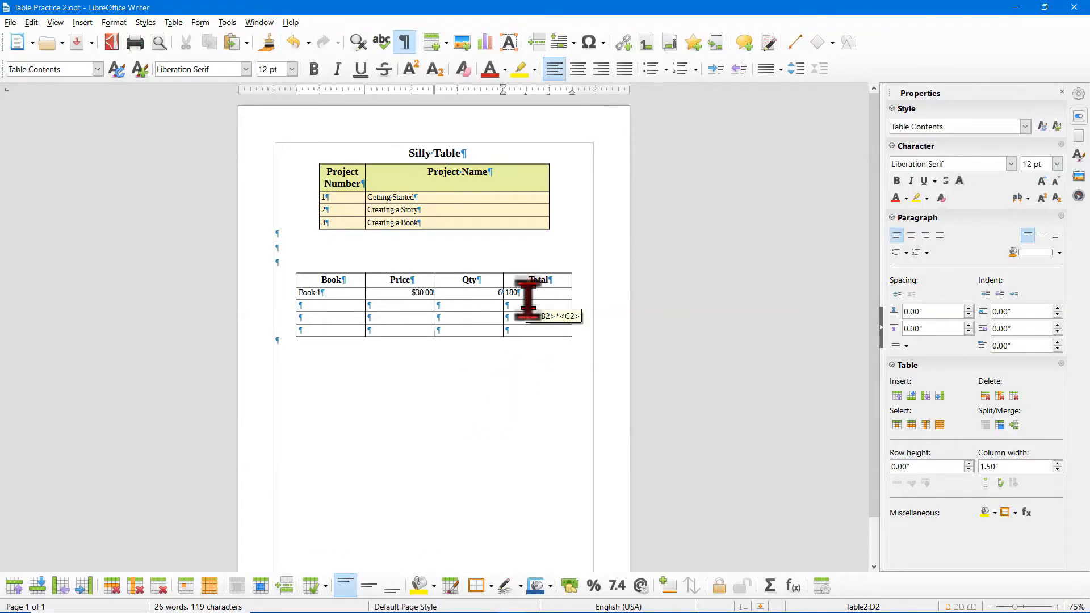
{"action": "left_click", "coordinate": [570, 586]}
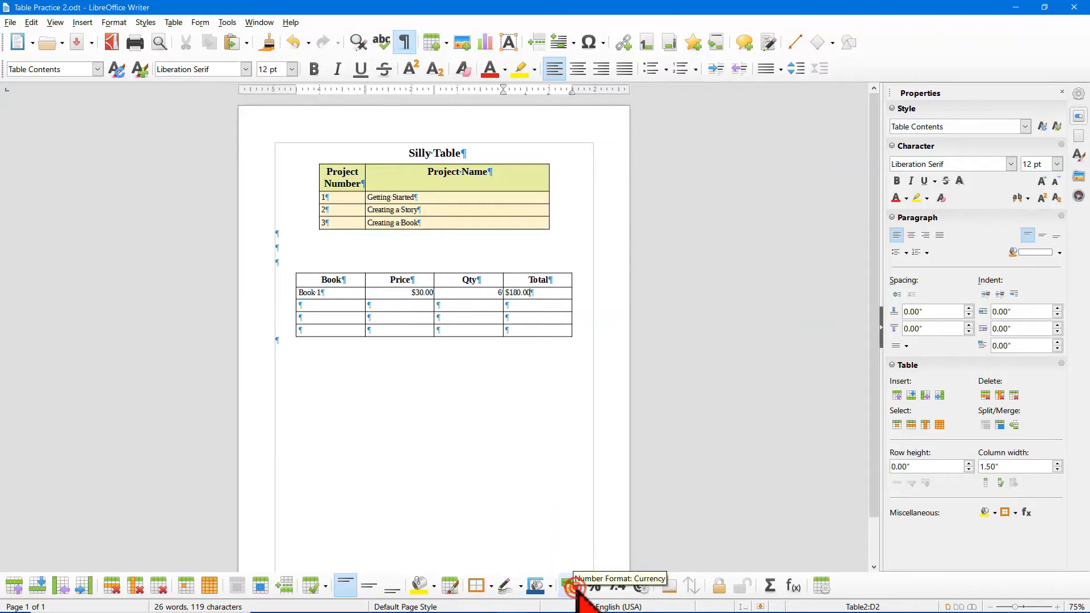
{"action": "left_click", "coordinate": [601, 68]}
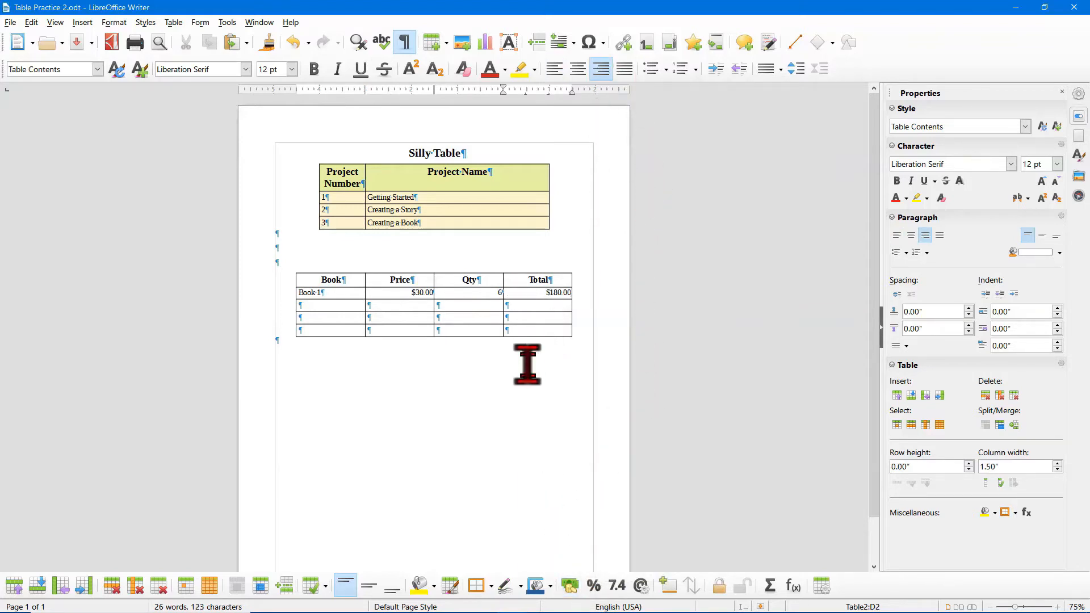
Fill in Book 2 (price 13, quantity 12) and Book 3 (price 10, quantity 24) with their totals, and label the last row Total in bold.
{"action": "left_click", "coordinate": [329, 307]}
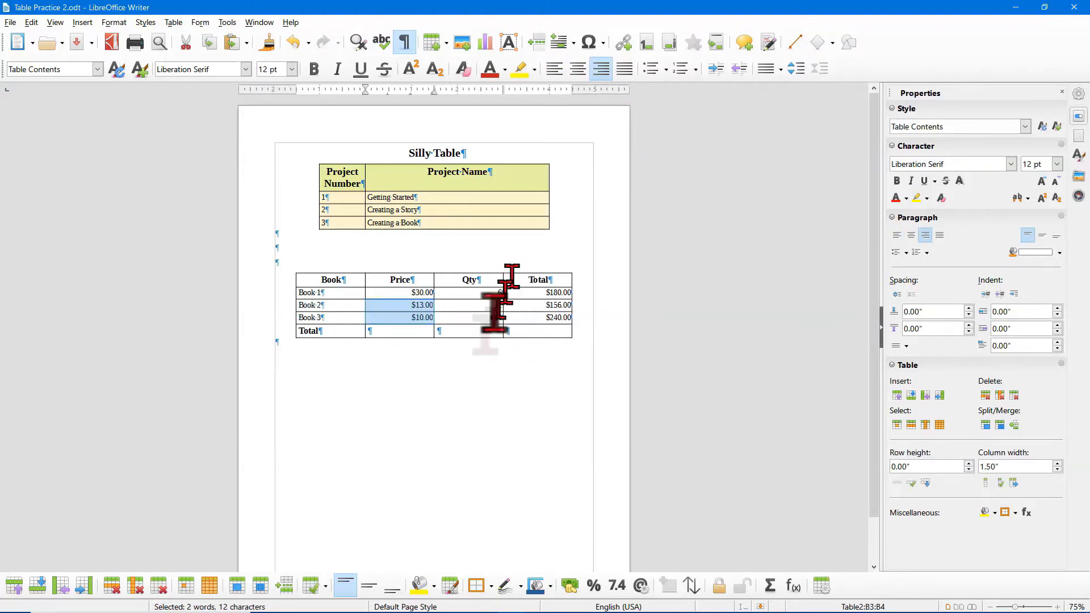
{"action": "left_click", "coordinate": [463, 366]}
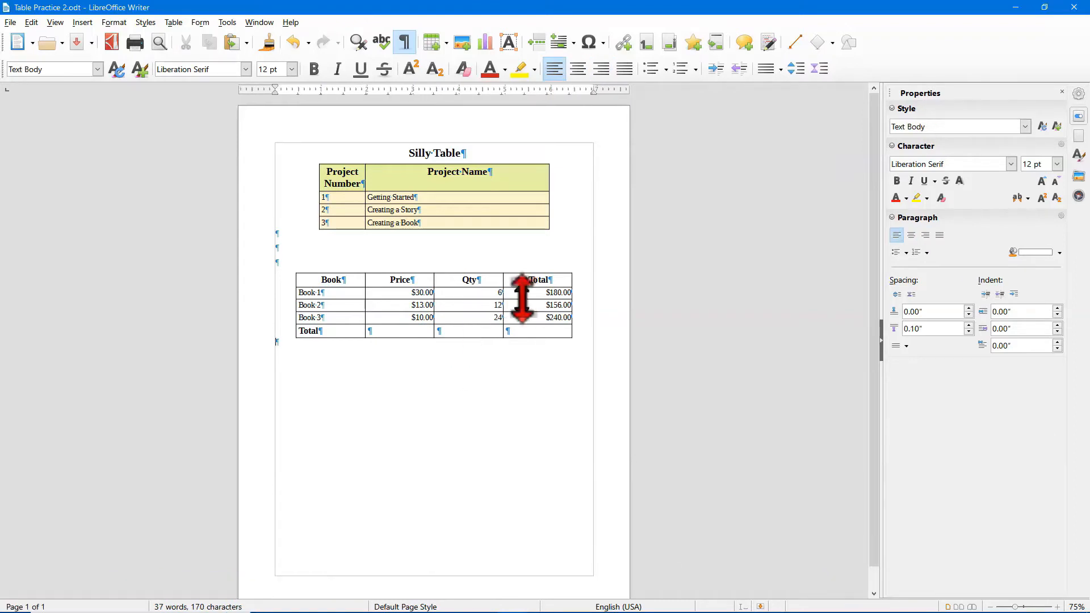
Add the grand total =sum(<D2>|<D3>|<D4>) in the last row's Total column, formatted as right-aligned currency.
{"action": "left_click", "coordinate": [525, 329]}
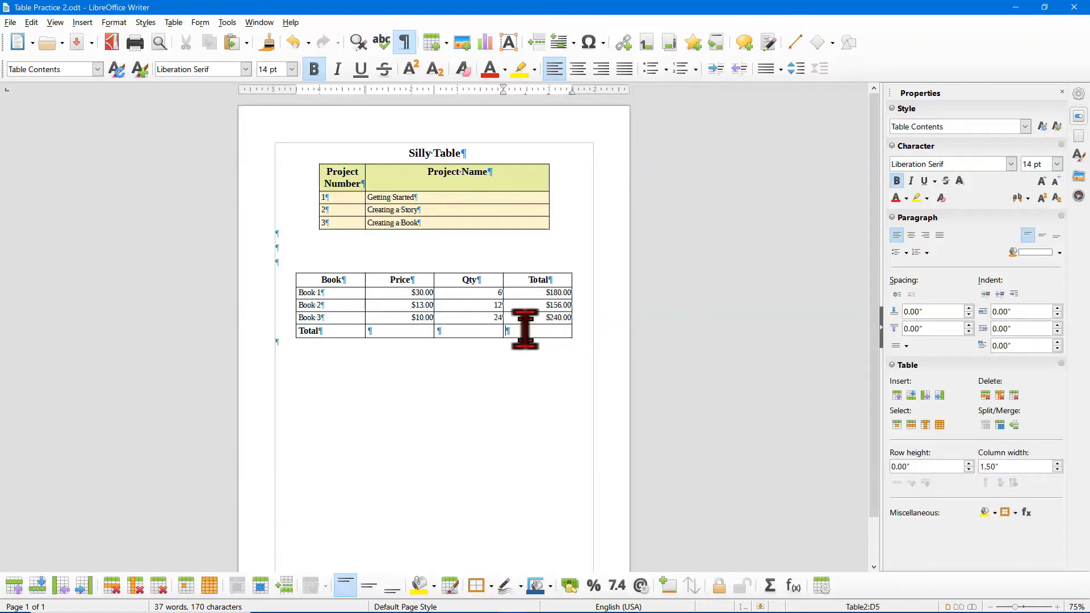
{"action": "left_click", "coordinate": [771, 586]}
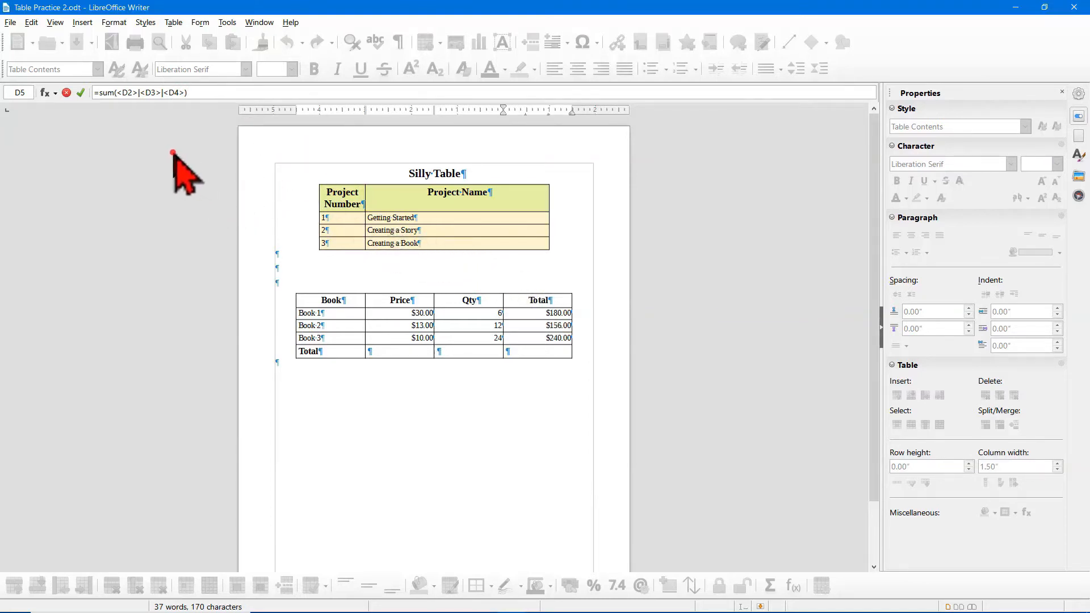
{"action": "key", "text": "Return"}
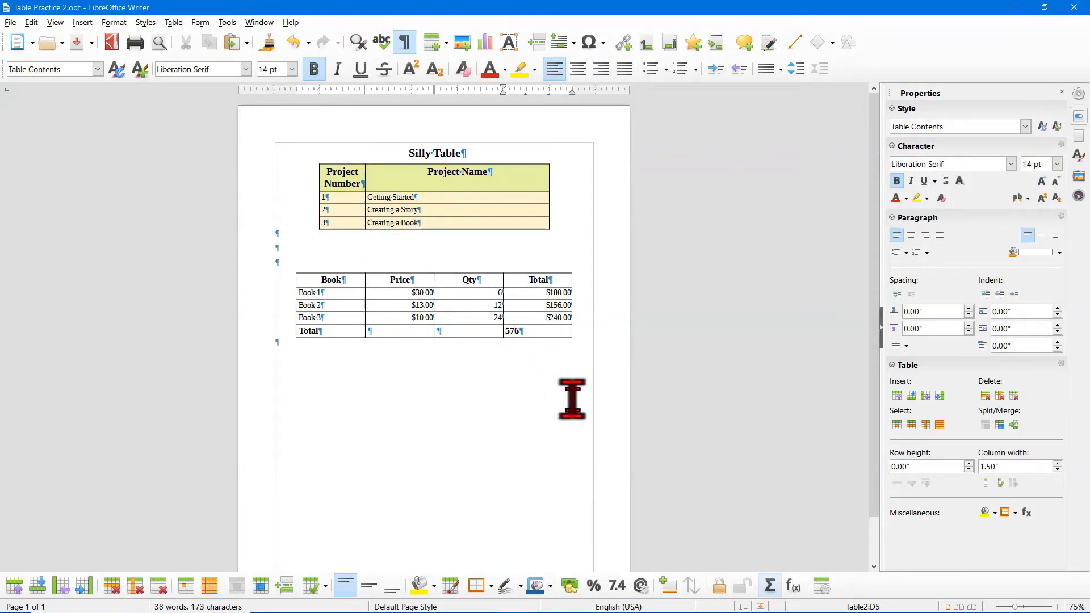
{"action": "left_click", "coordinate": [571, 585]}
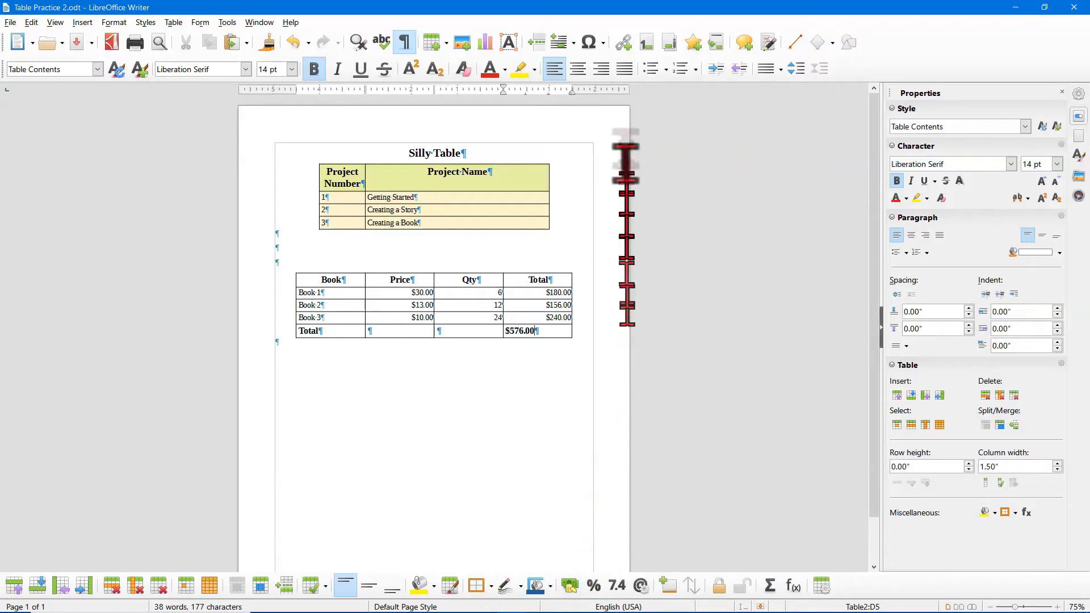
{"action": "left_click", "coordinate": [624, 68]}
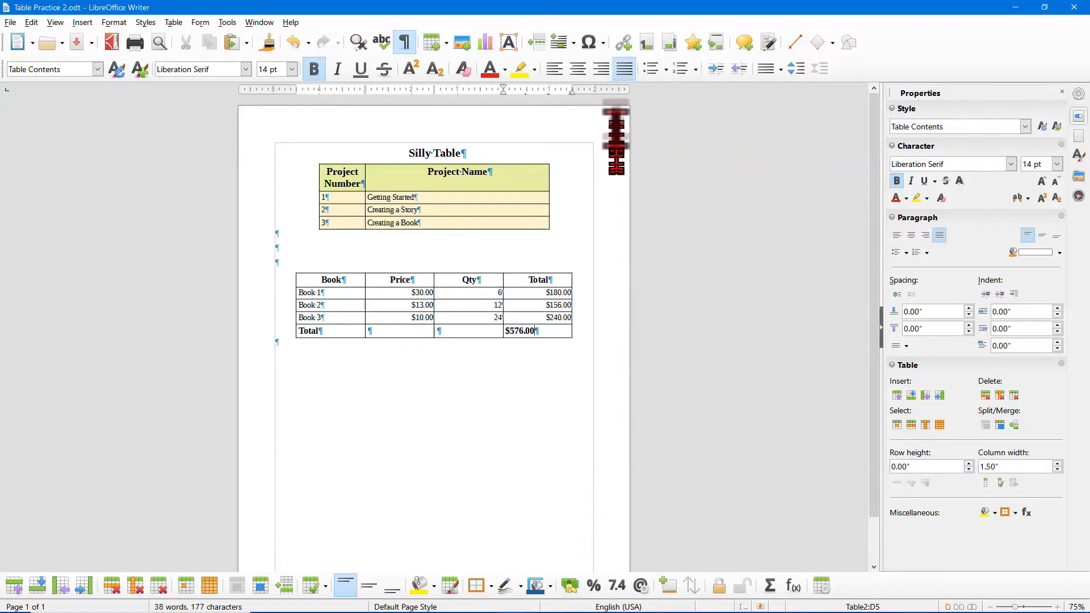
{"action": "left_click", "coordinate": [602, 69]}
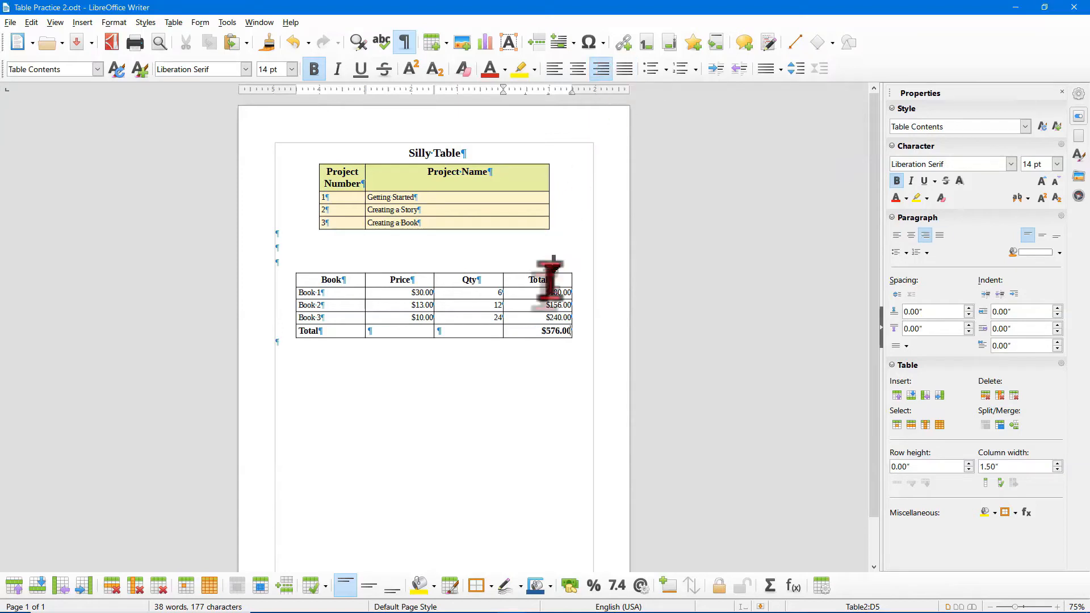
{"action": "left_click", "coordinate": [482, 363]}
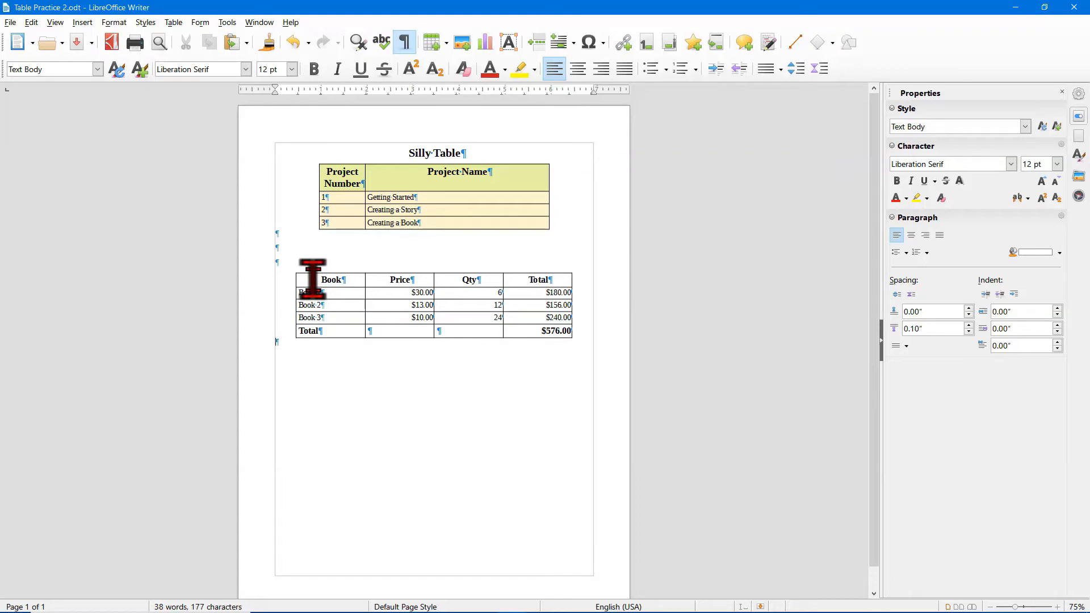
Give the book table's heading row a green background colour with hex value 81d41a.
{"action": "left_click_drag", "start_coordinate": [312, 279], "coordinate": [554, 278]}
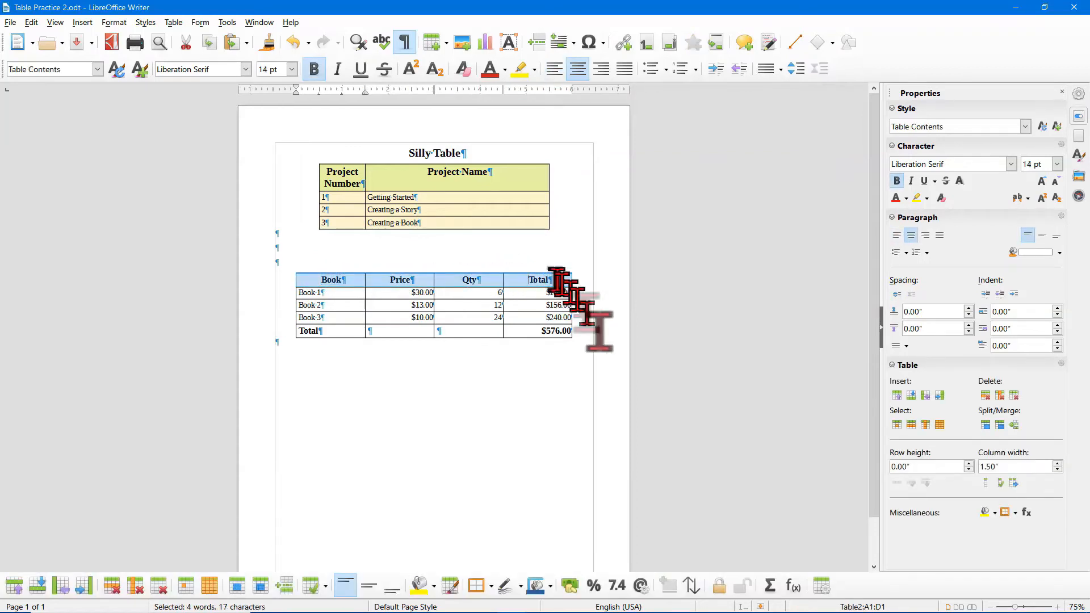
{"action": "left_click", "coordinate": [823, 586]}
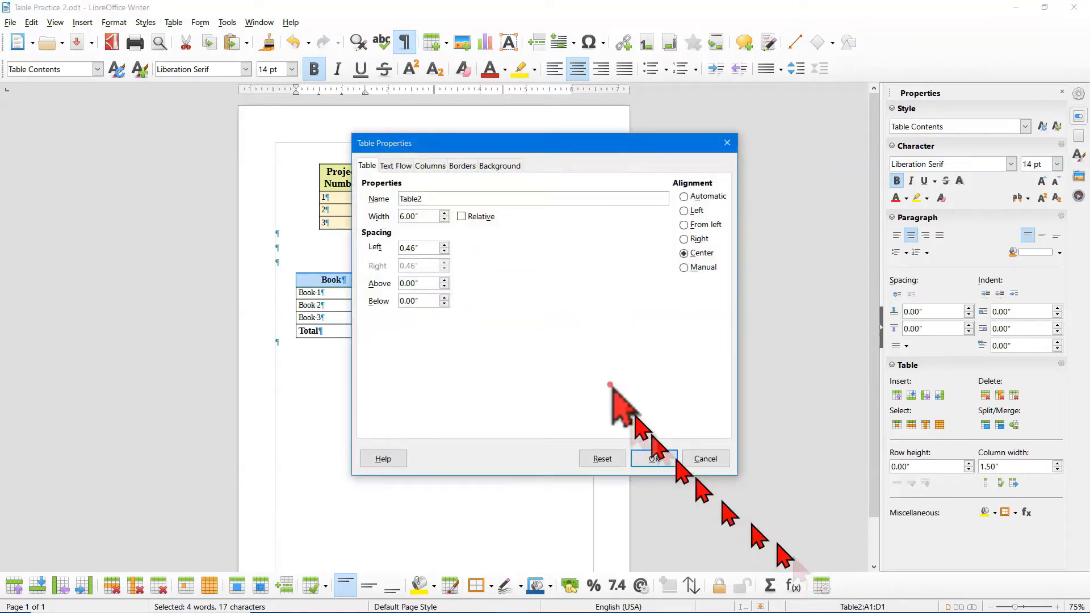
{"action": "left_click", "coordinate": [489, 165]}
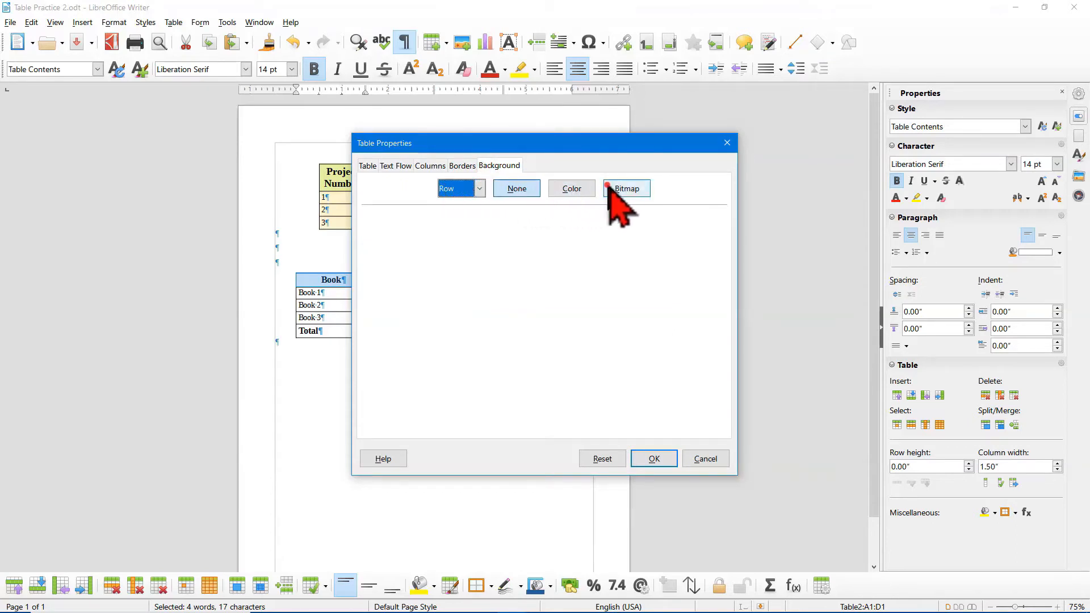
{"action": "left_click", "coordinate": [571, 187]}
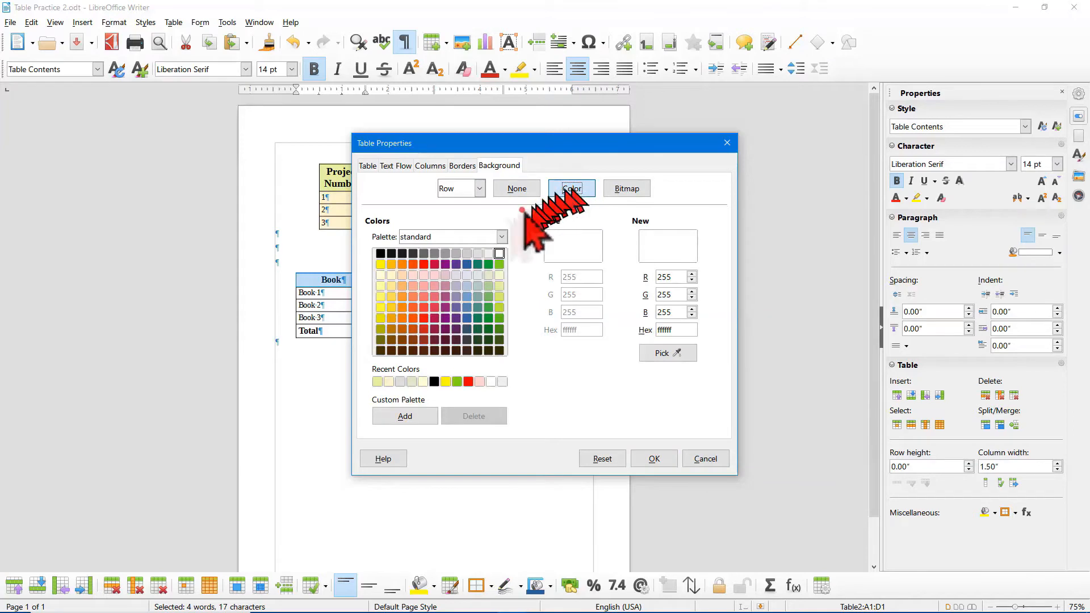
{"action": "left_click", "coordinate": [499, 264]}
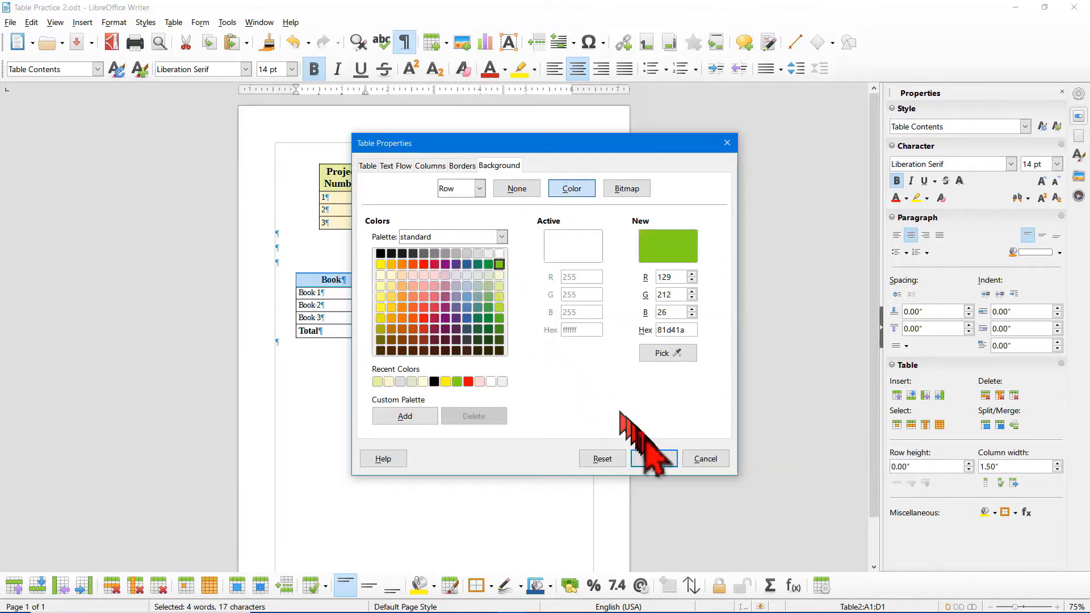
{"action": "left_click", "coordinate": [654, 457]}
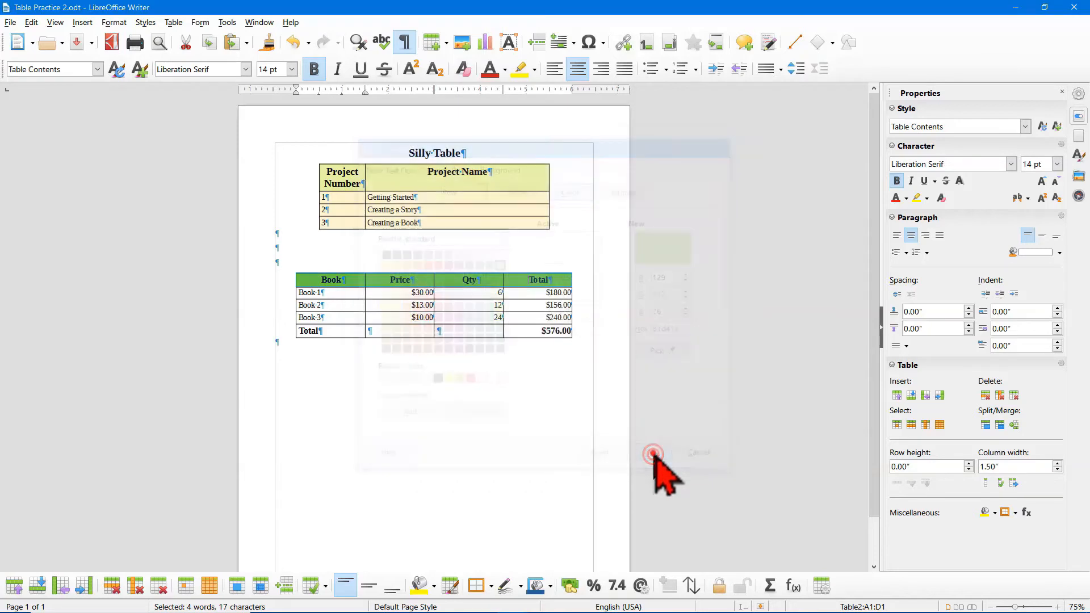
Give the cells of the Book 1, Book 2 and Book 3 rows a tiled beige paper-textured bitmap background.
{"action": "left_click", "coordinate": [341, 293]}
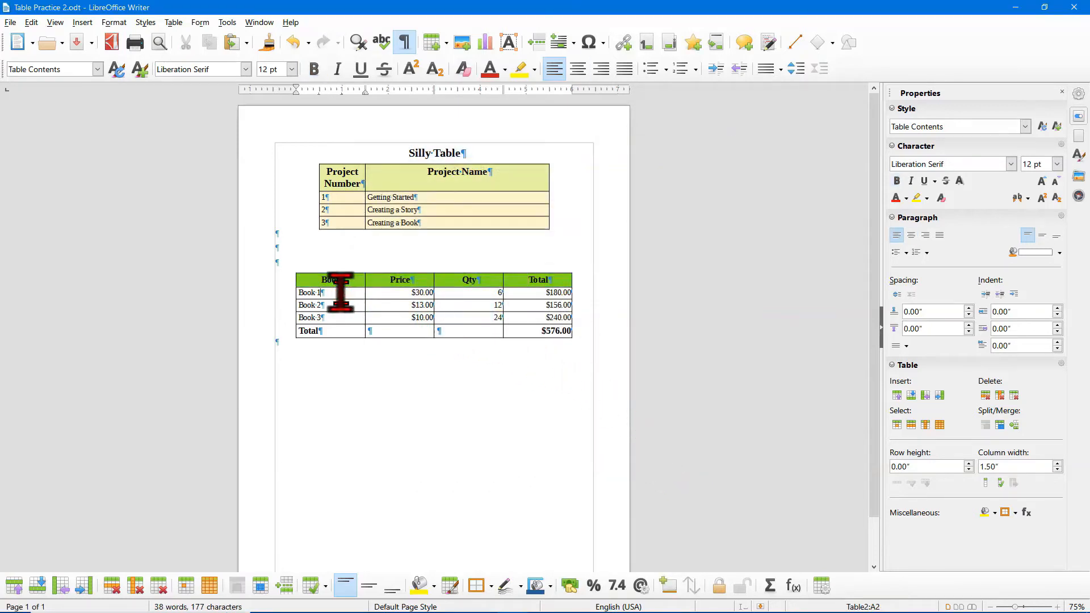
{"action": "left_click", "coordinate": [532, 316], "text": "shift"}
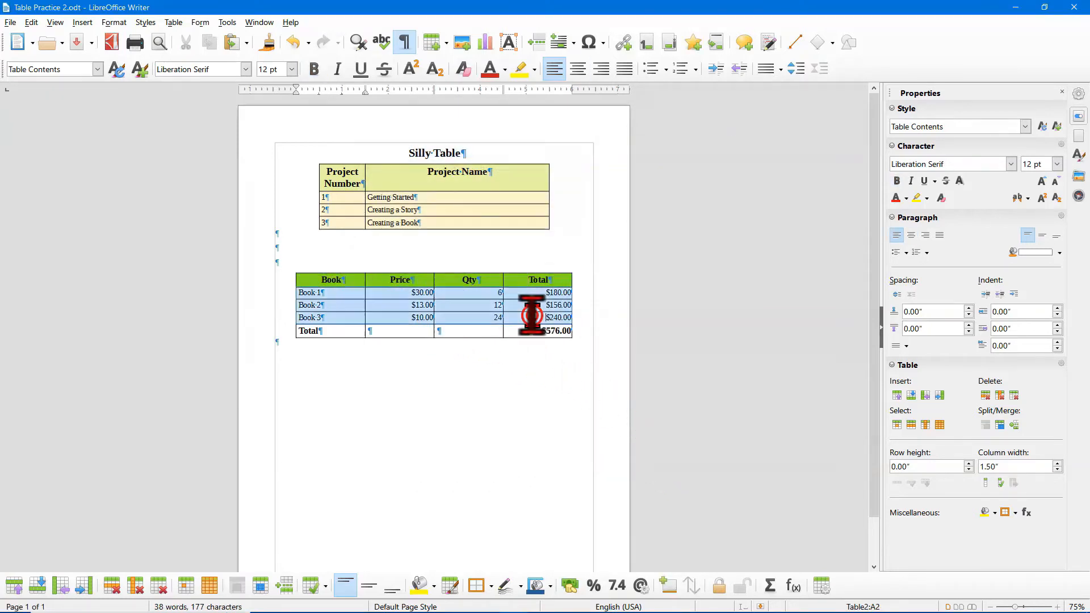
{"action": "left_click", "coordinate": [823, 584]}
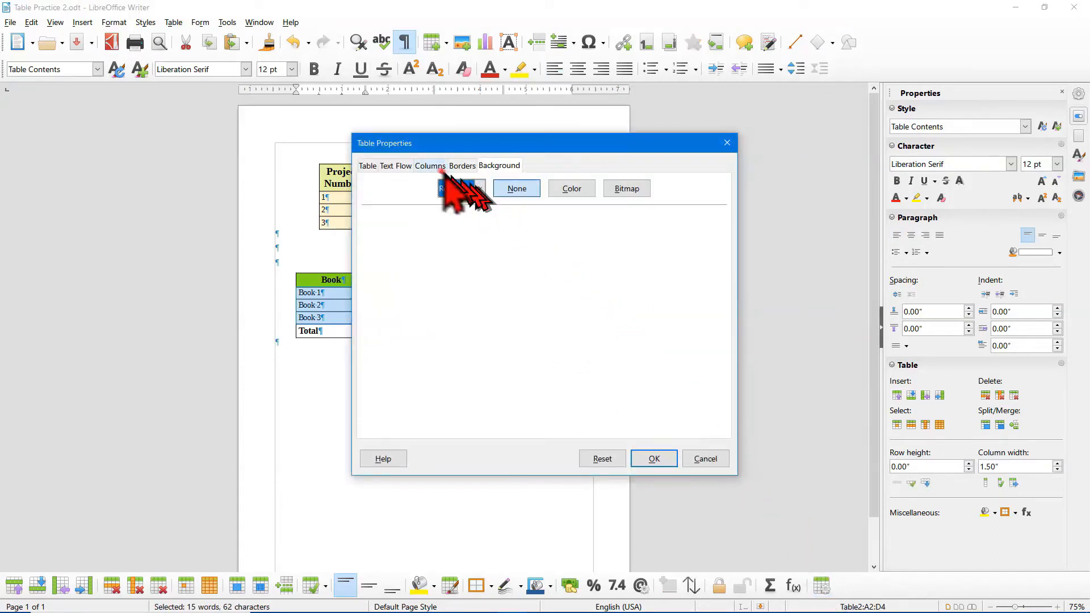
{"action": "left_click", "coordinate": [479, 188]}
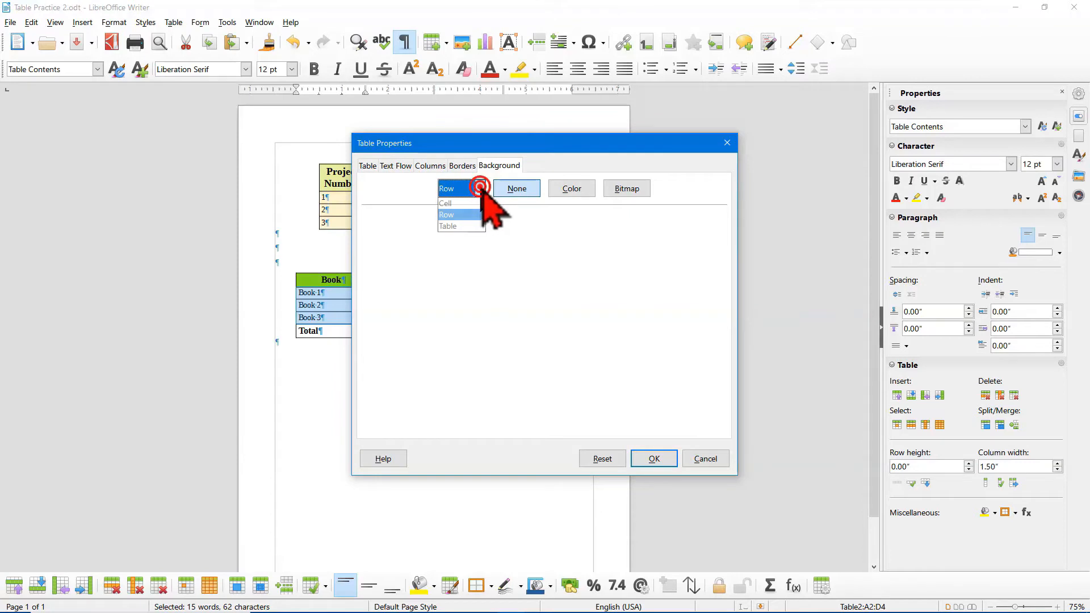
{"action": "left_click", "coordinate": [468, 204]}
{"action": "left_click", "coordinate": [622, 186]}
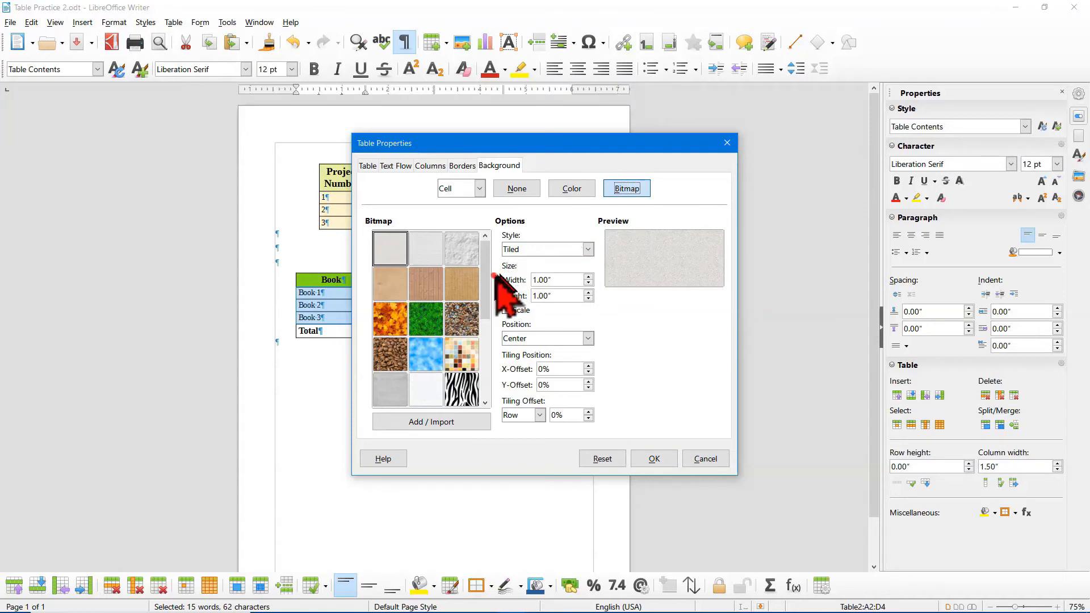
{"action": "left_click_drag", "start_coordinate": [485, 258], "coordinate": [494, 340]}
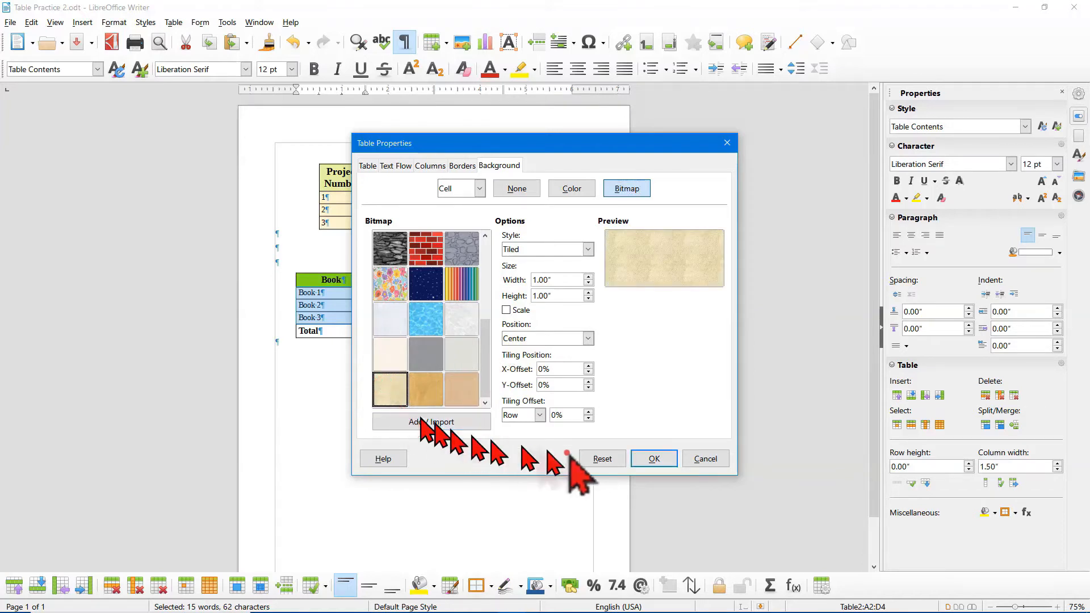
{"action": "left_click", "coordinate": [651, 459]}
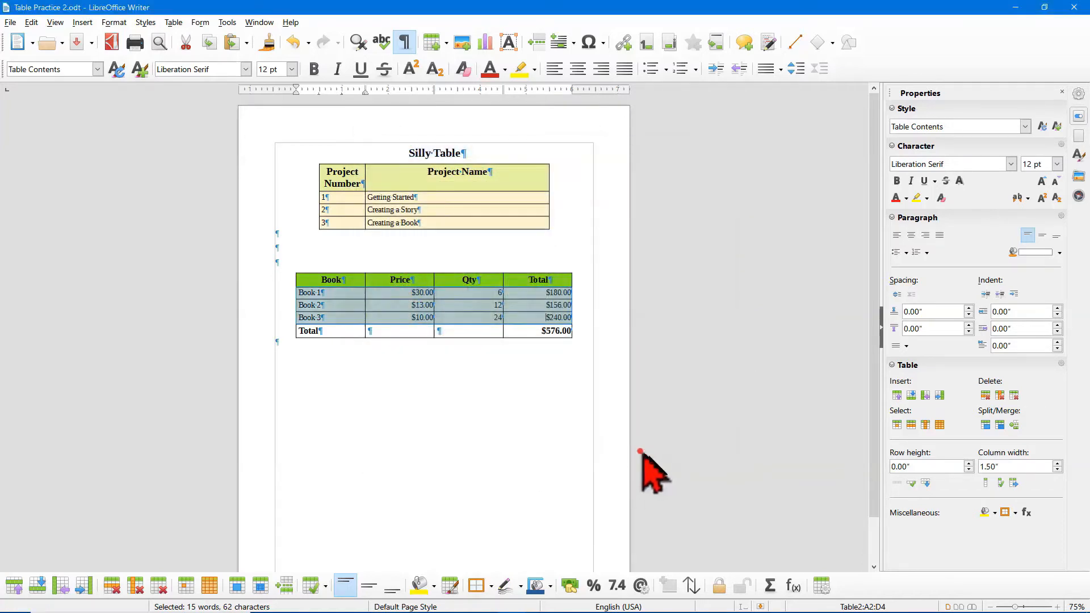
Give the book table's Total row a pale yellow background colour applied to the row.
{"action": "left_click", "coordinate": [322, 331]}
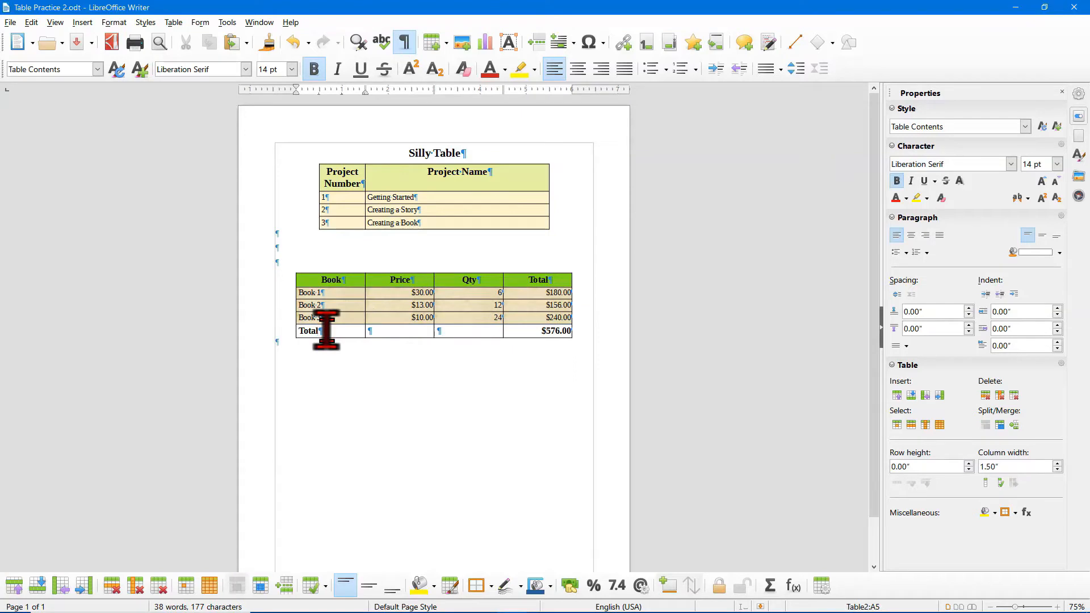
{"action": "left_click", "coordinate": [528, 332], "text": "shift"}
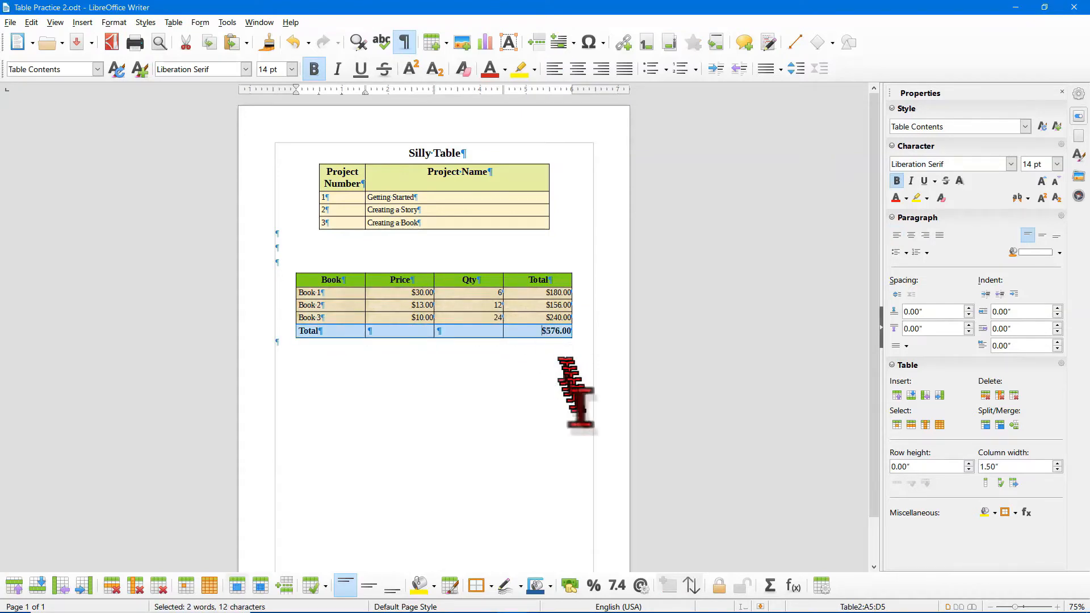
{"action": "left_click", "coordinate": [821, 584]}
{"action": "left_click", "coordinate": [480, 188]}
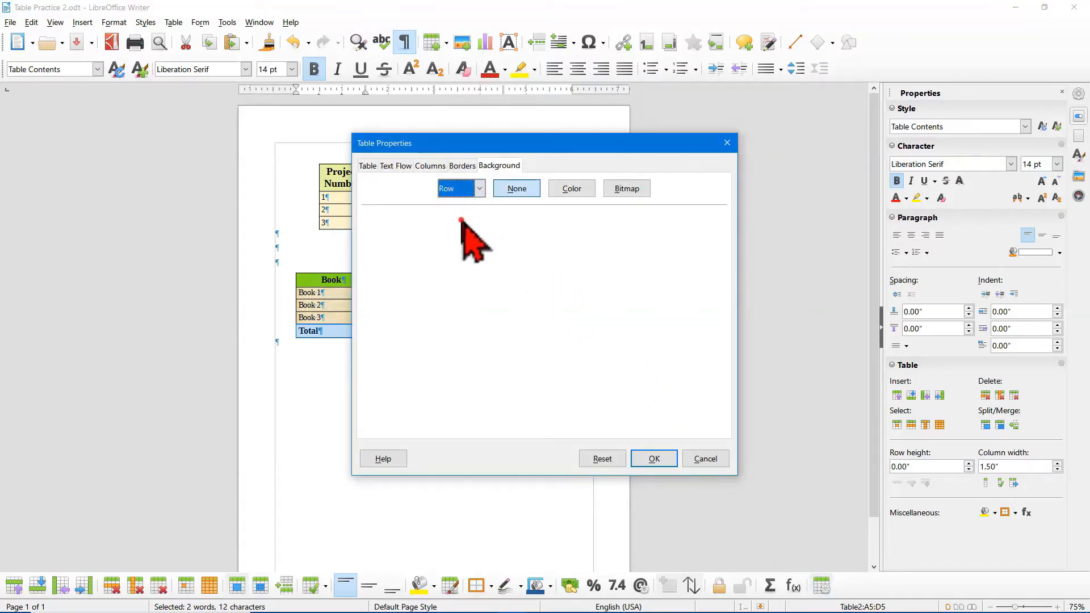
{"action": "left_click", "coordinate": [571, 190]}
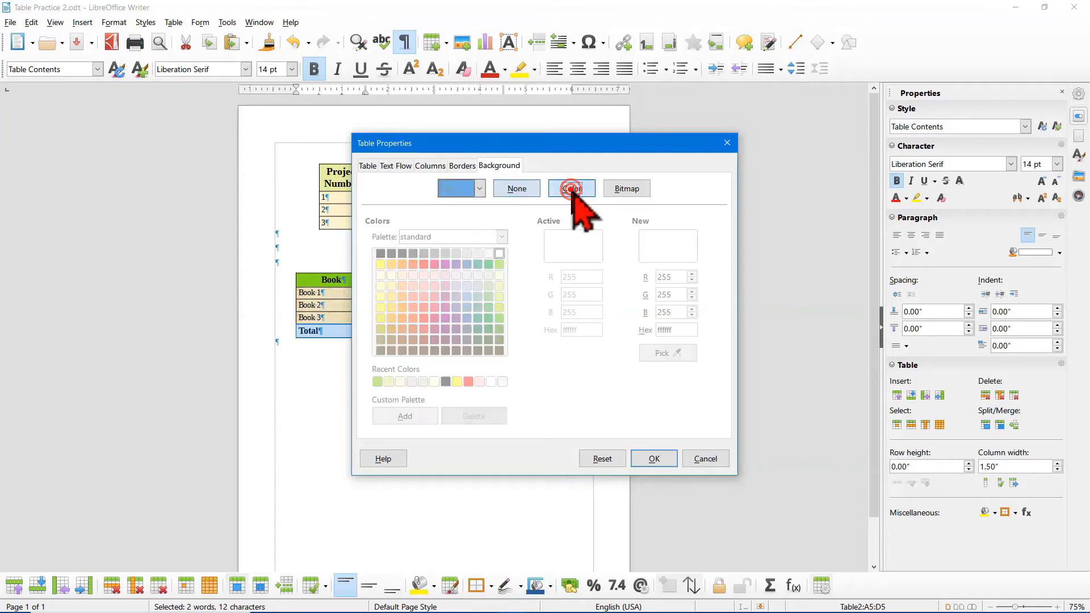
{"action": "left_click", "coordinate": [381, 275]}
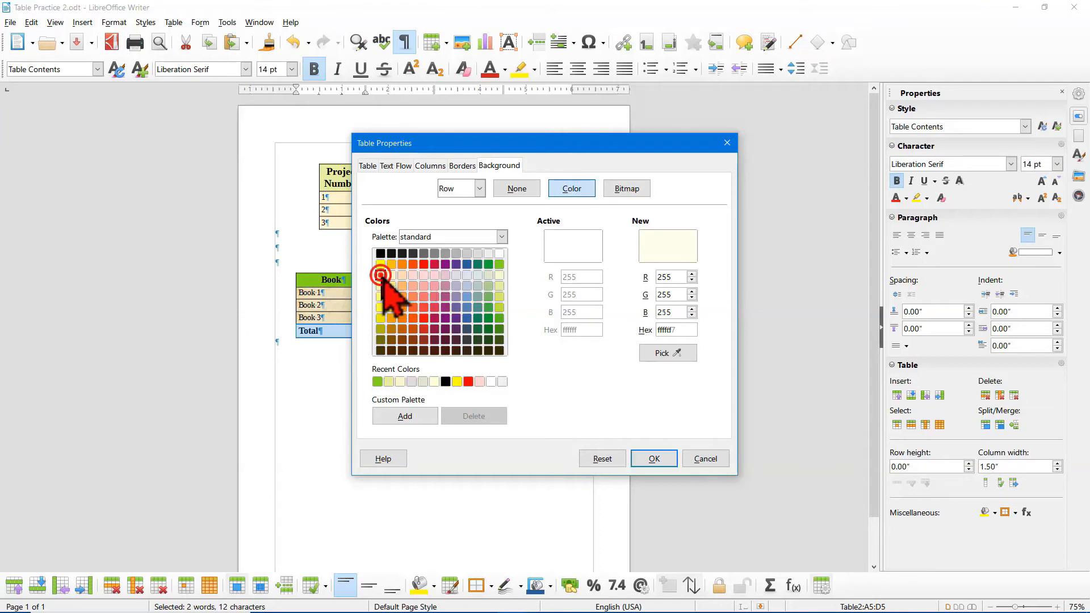
{"action": "left_click", "coordinate": [641, 458]}
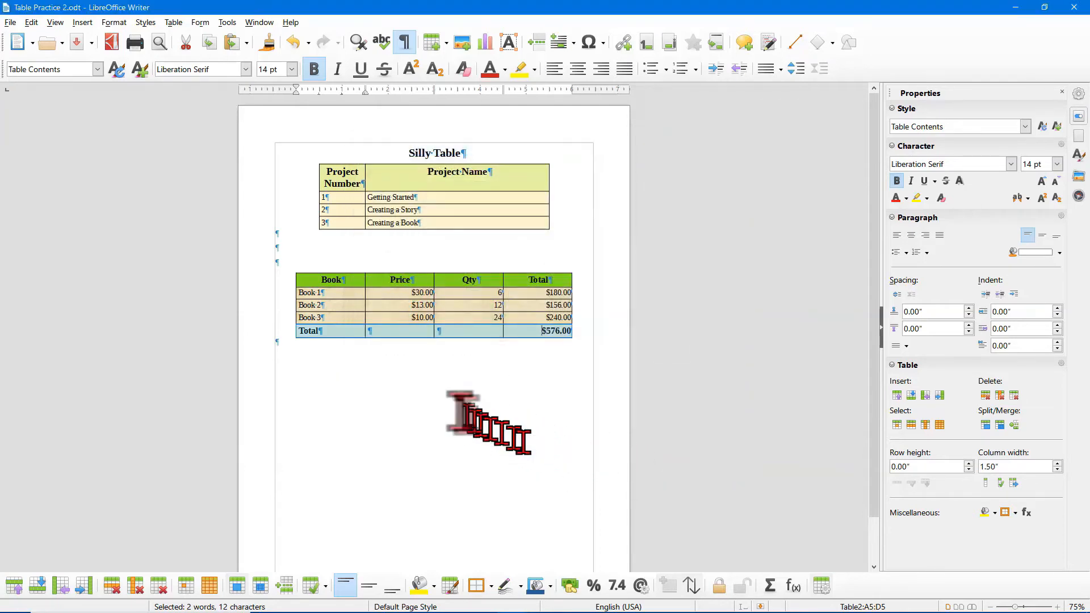
{"action": "left_click", "coordinate": [455, 406]}
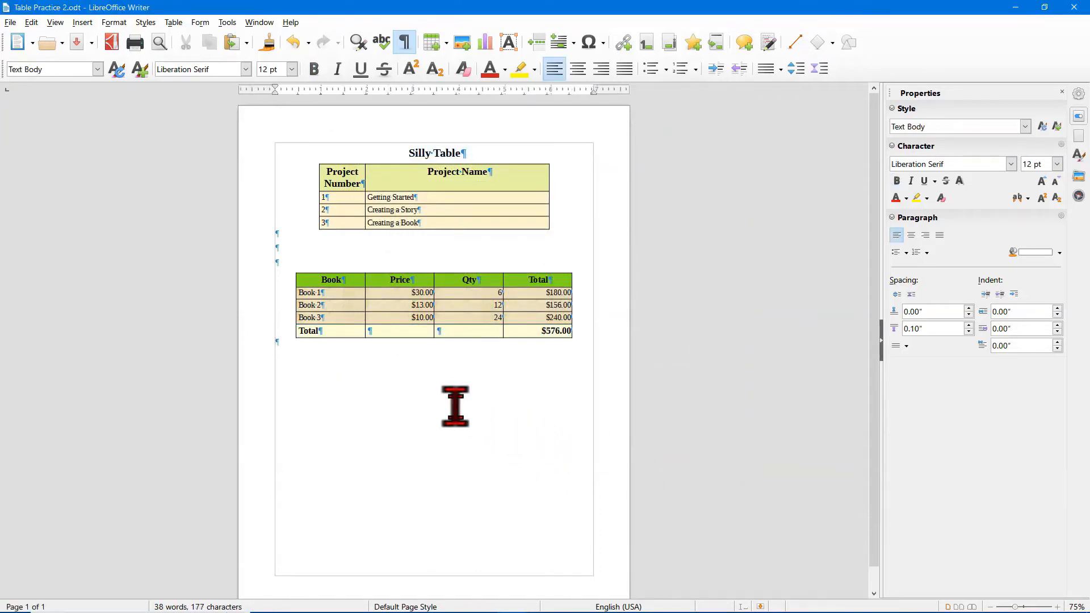
Try the border line presets on the book table and apply a 1.00 pt black outer border without changing the inner lines.
{"action": "left_click", "coordinate": [485, 307]}
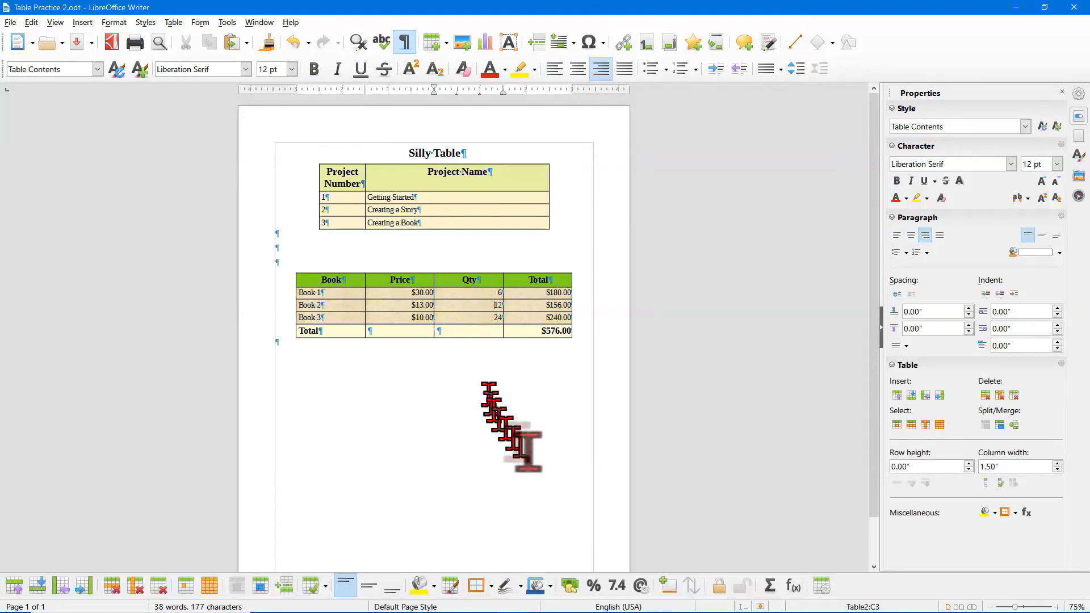
{"action": "left_click", "coordinate": [822, 586]}
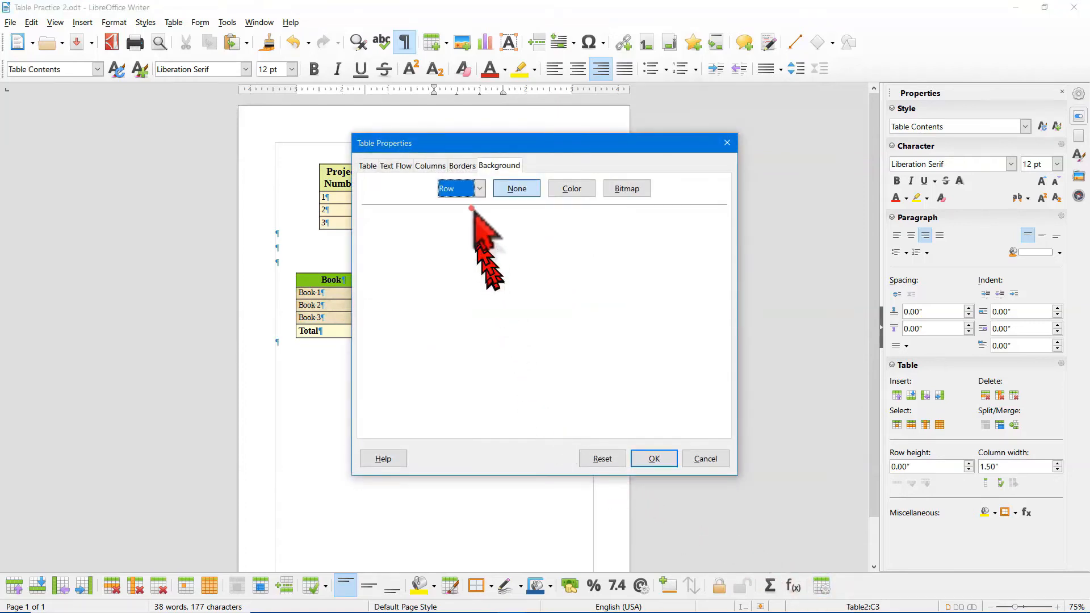
{"action": "left_click", "coordinate": [462, 165]}
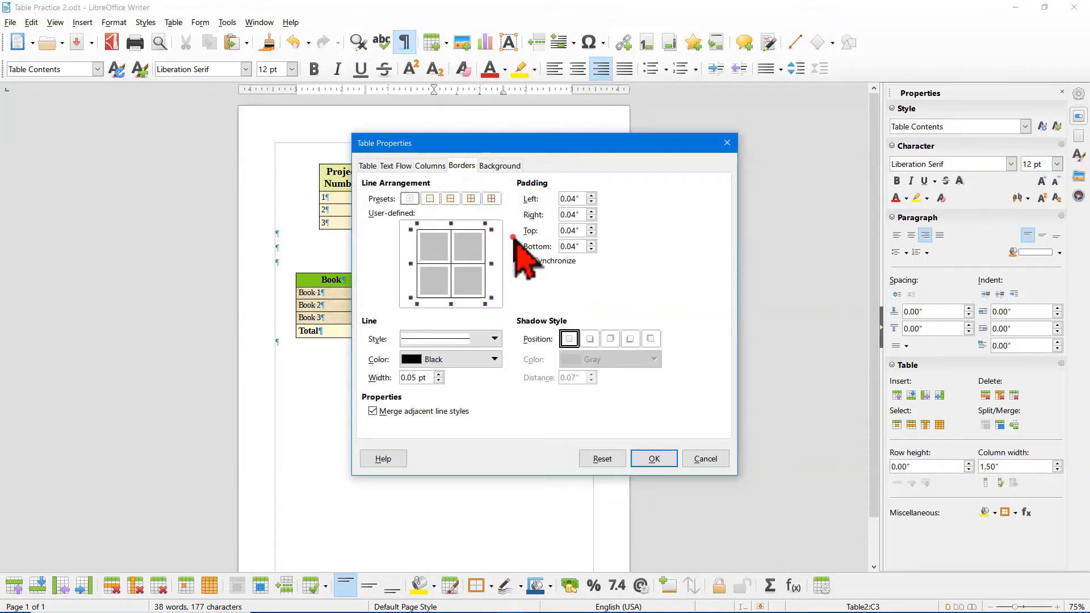
{"action": "left_click_drag", "start_coordinate": [484, 146], "coordinate": [700, 152]}
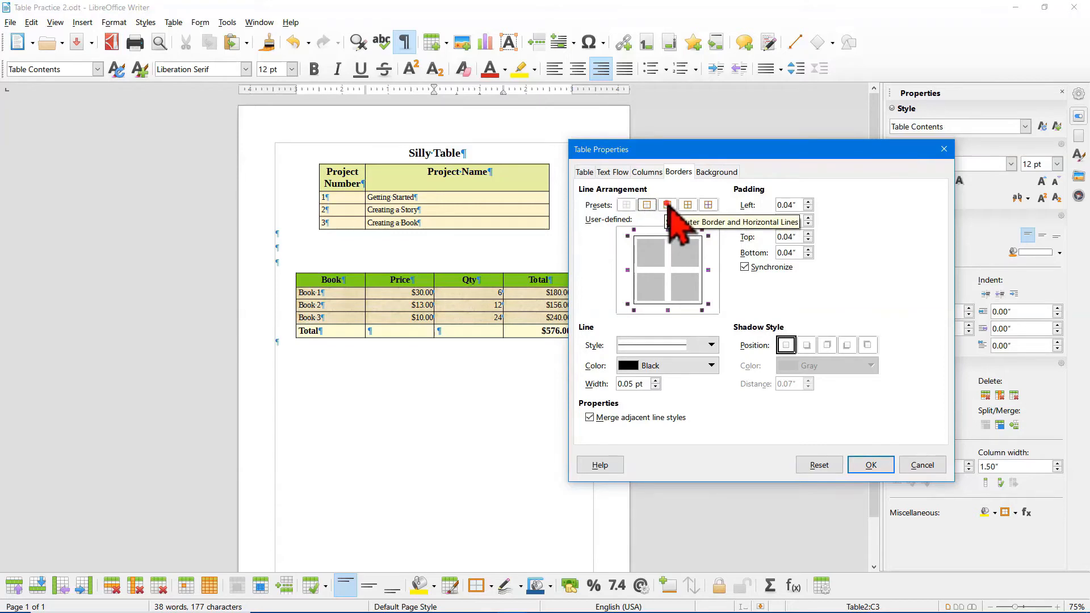
{"action": "left_click", "coordinate": [668, 205]}
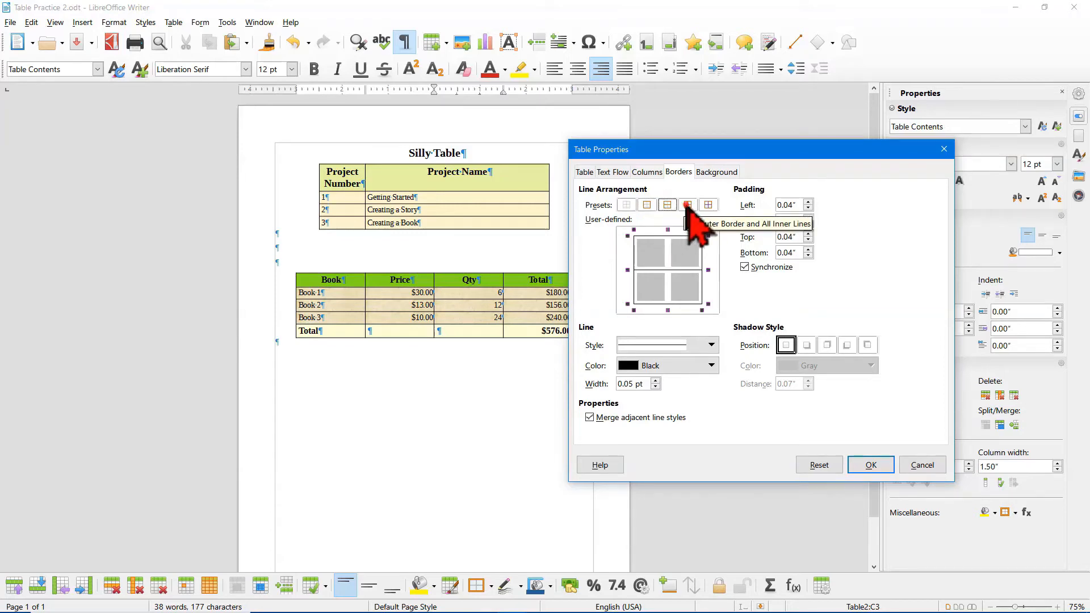
{"action": "left_click", "coordinate": [687, 206]}
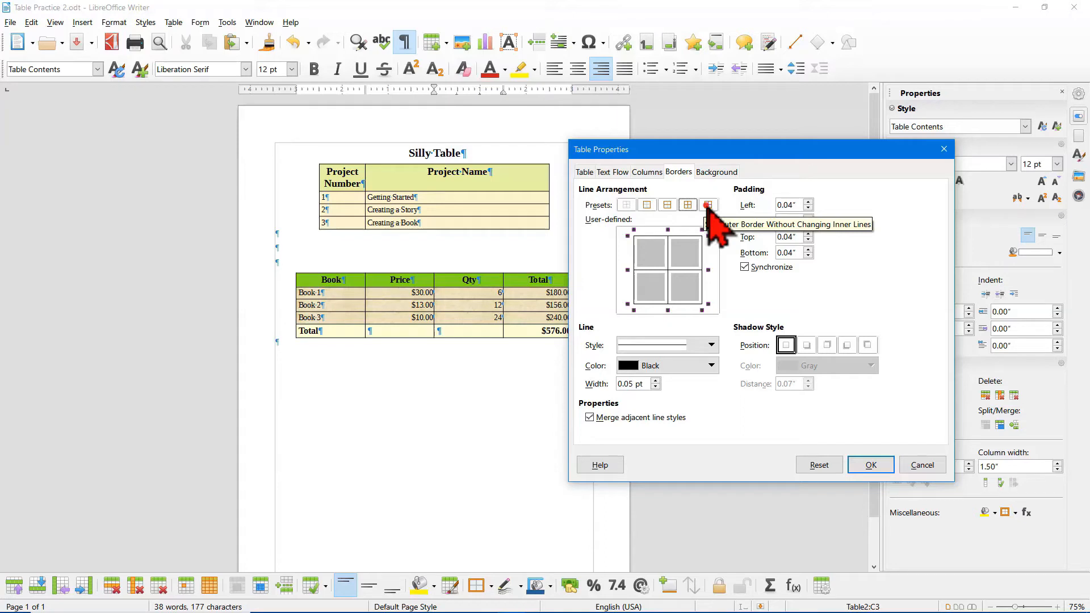
{"action": "left_click", "coordinate": [707, 205]}
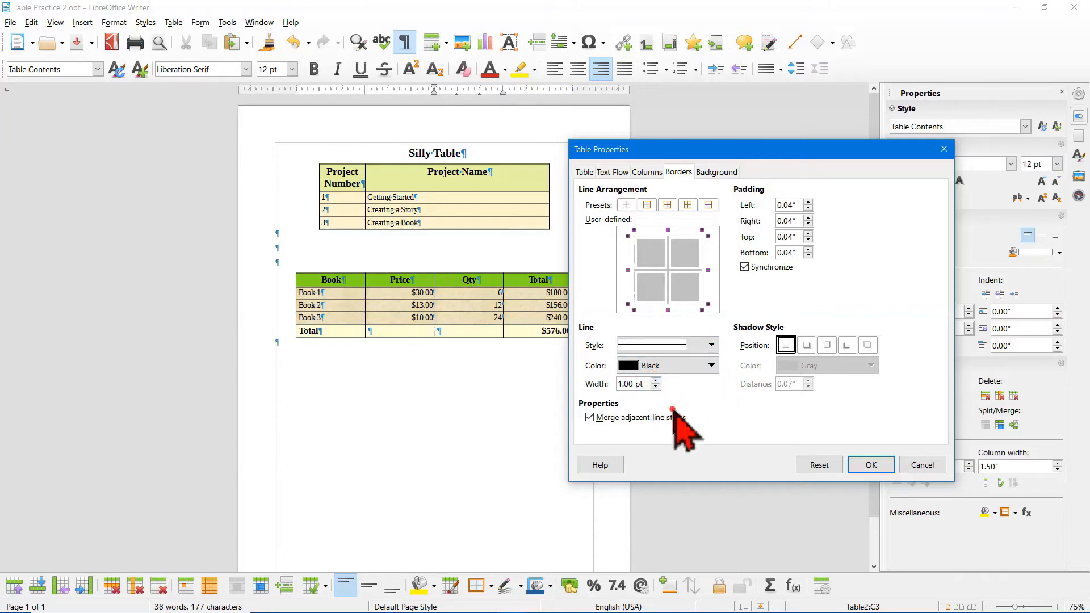
{"action": "left_click", "coordinate": [871, 465]}
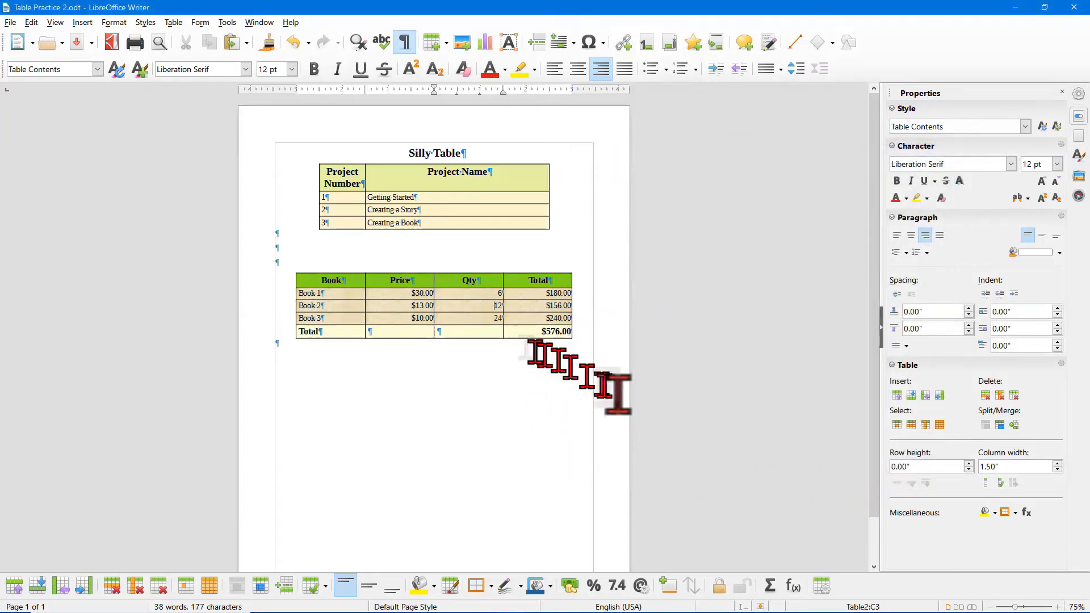
Set the book table's outer border to 2.25 pt without changing the inner lines, and check the page in print preview.
{"action": "left_click", "coordinate": [820, 584]}
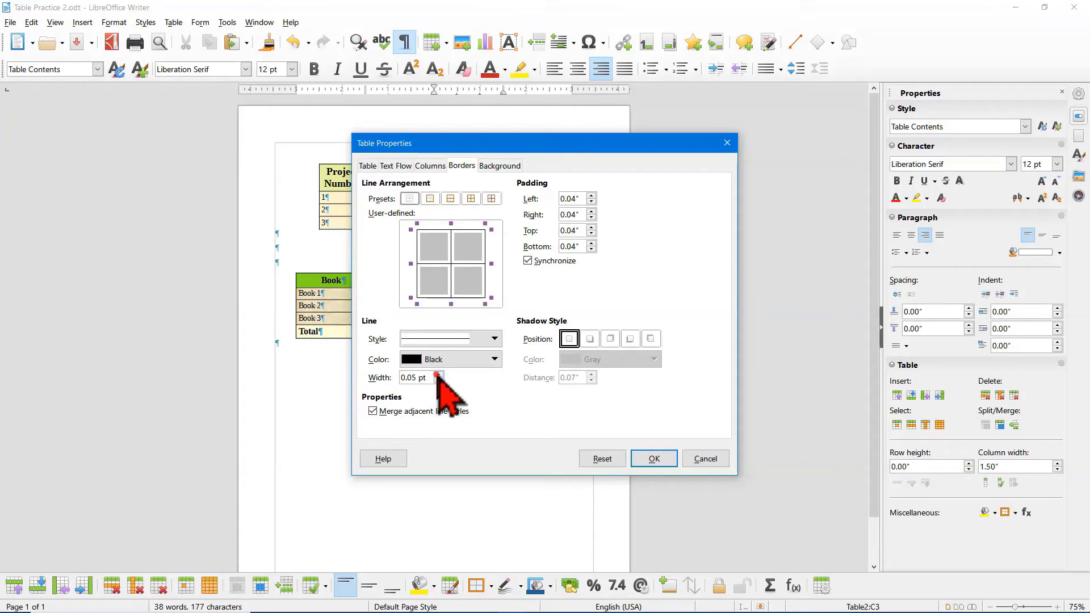
{"action": "left_click", "coordinate": [491, 198]}
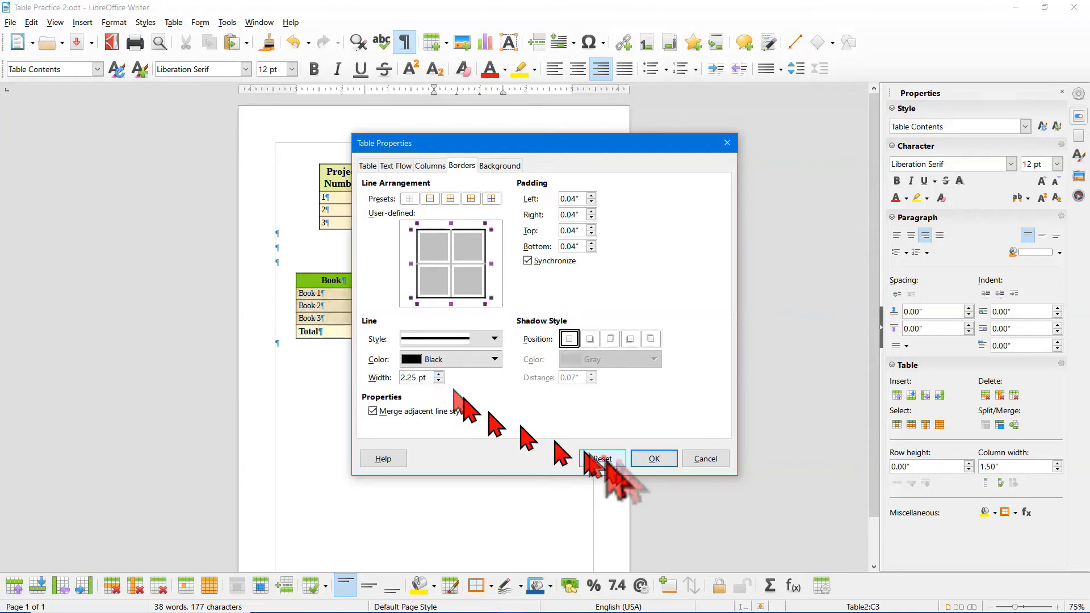
{"action": "left_click", "coordinate": [654, 458]}
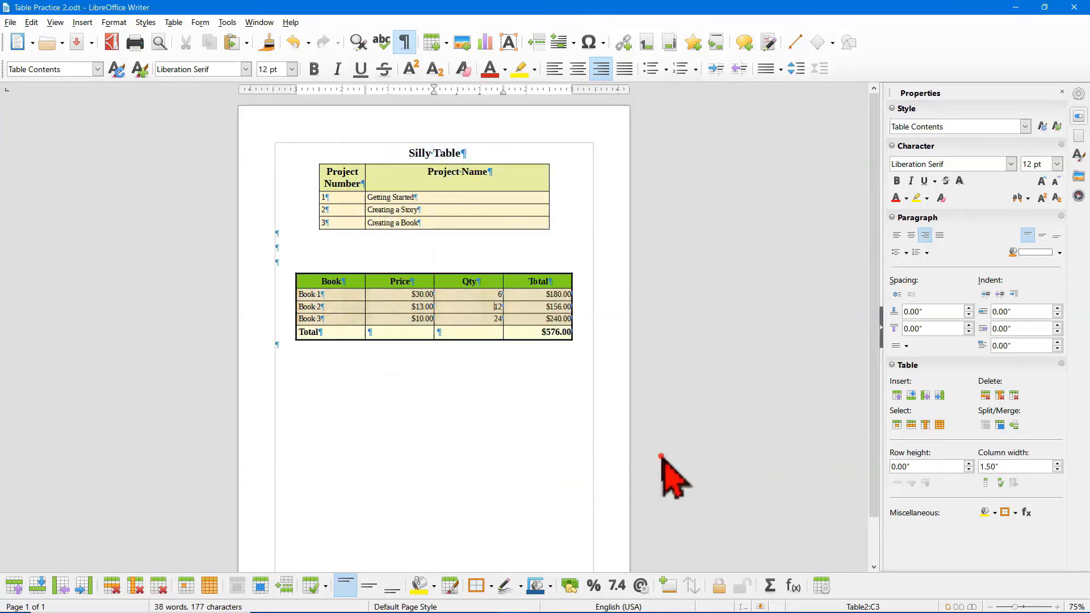
{"action": "left_click", "coordinate": [525, 390]}
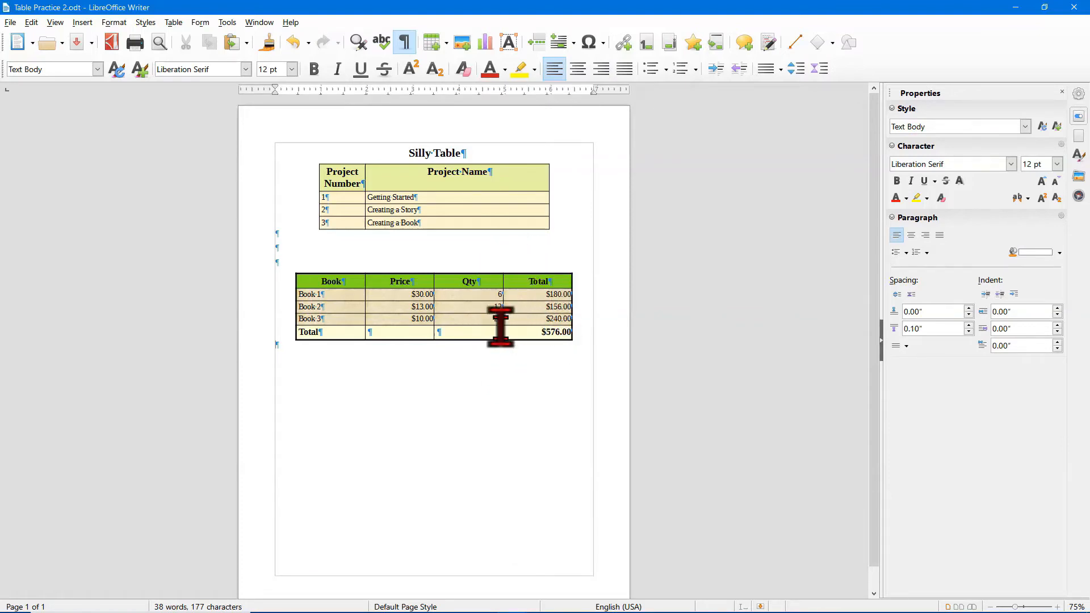
{"action": "left_click", "coordinate": [159, 43]}
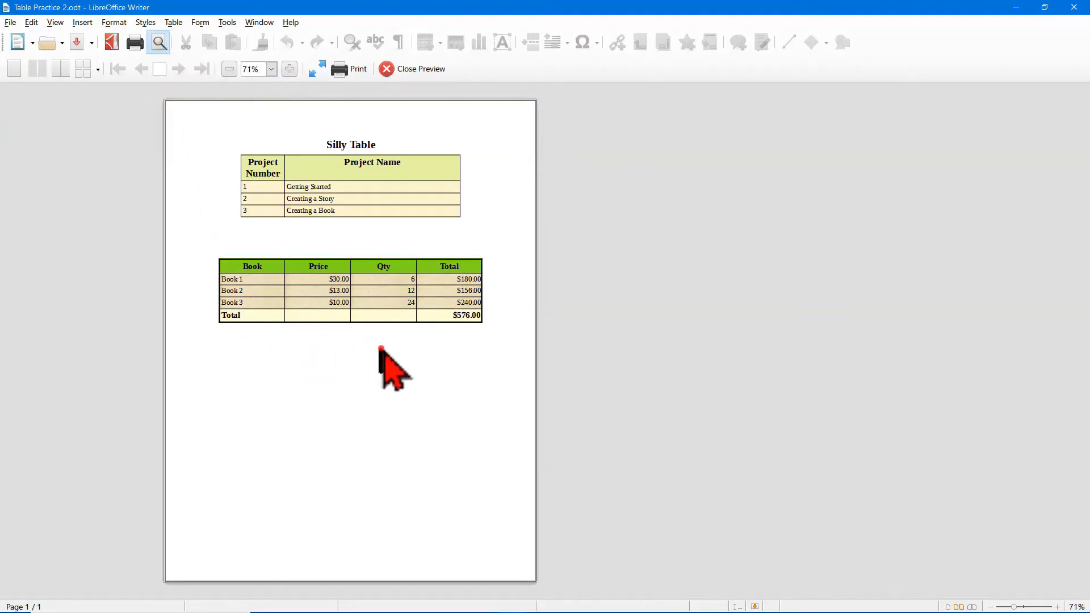
{"action": "key", "text": "Escape"}
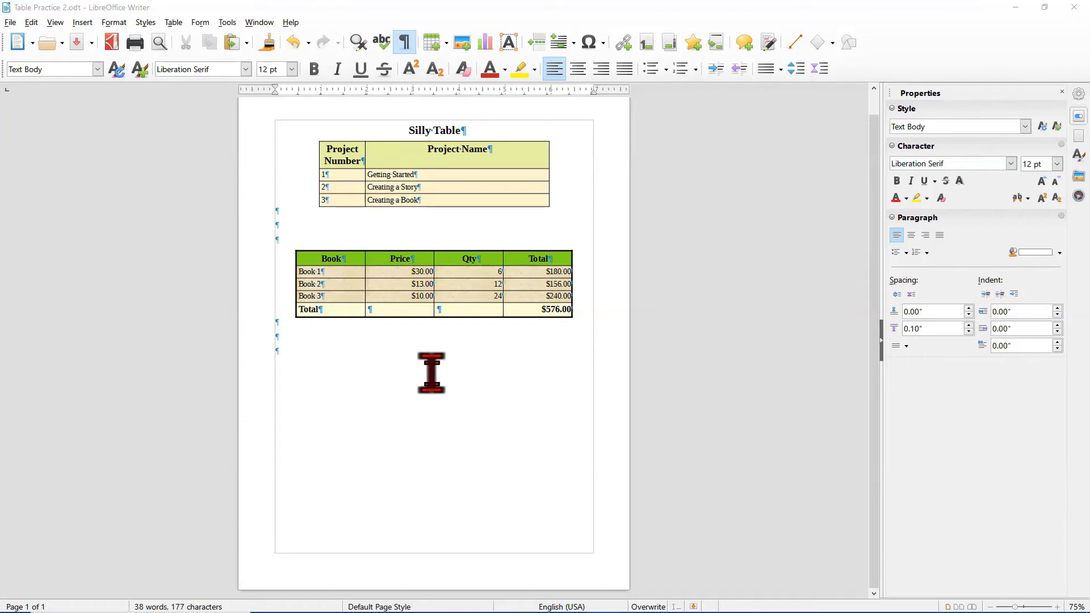
Insert a page break below the book table and add "Frames added to list of useful tools." plus two paragraphs describing frames.
{"action": "left_click", "coordinate": [300, 351]}
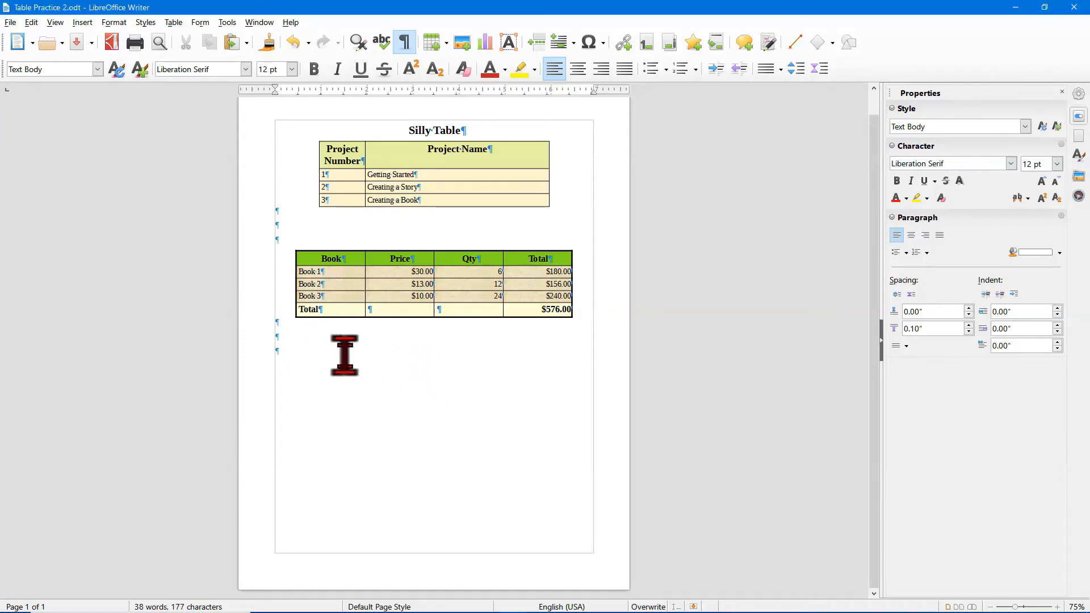
{"action": "key", "text": "ctrl+Return"}
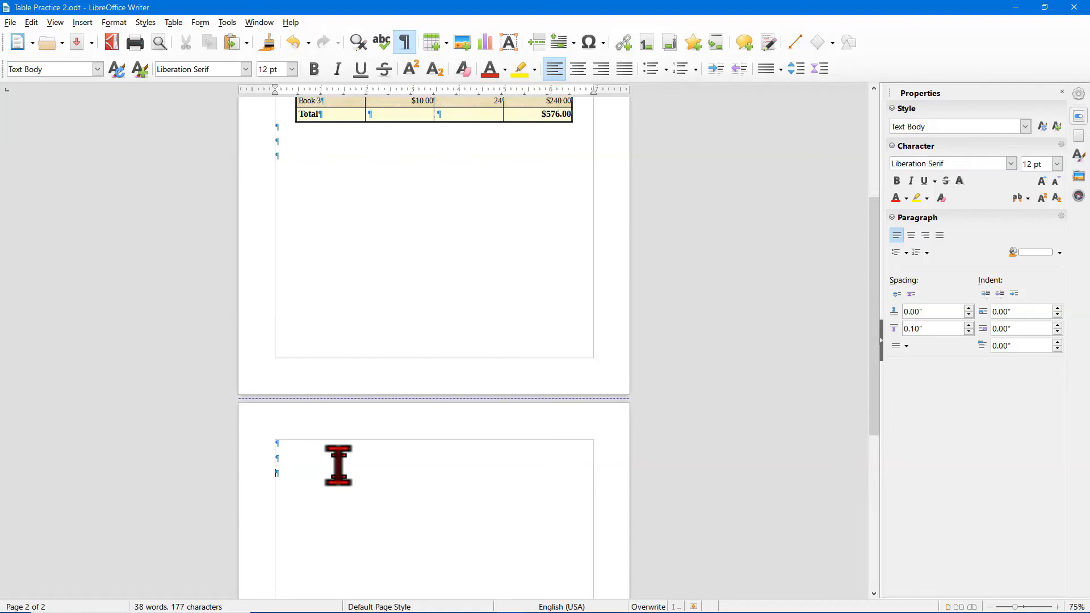
{"action": "type", "text": "Frames added to list of useful tools.  Frames are like little documents that are inserted into a main document. They can contain the same things the main document contains. They are sometimes used as side-bars to provide separate but related text. Frames can also contain graphics images or tables.  Frames are typically anchored to a paragraph in the main document. They float with the paragraph. That means that if the text before a frame is edited, and this causes the anchor paragraph to move, the frame will move with it. The wrap function can be used to make text flow around a frame."}
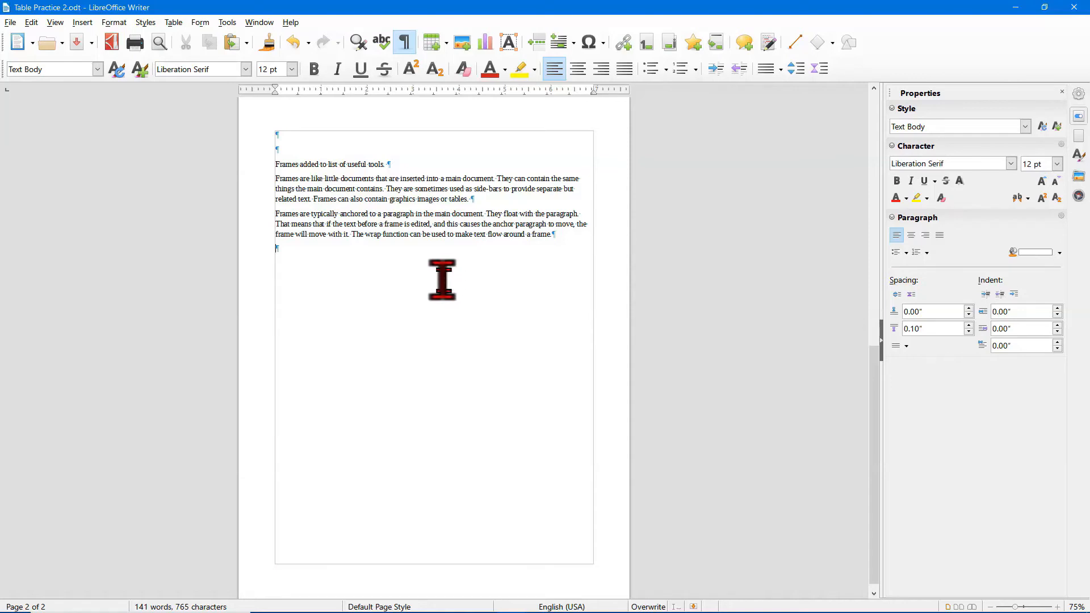
Apply the Heading 1 style to the line "Frames added to list of useful tools." and switch from overwrite to insert mode.
{"action": "left_click", "coordinate": [315, 164]}
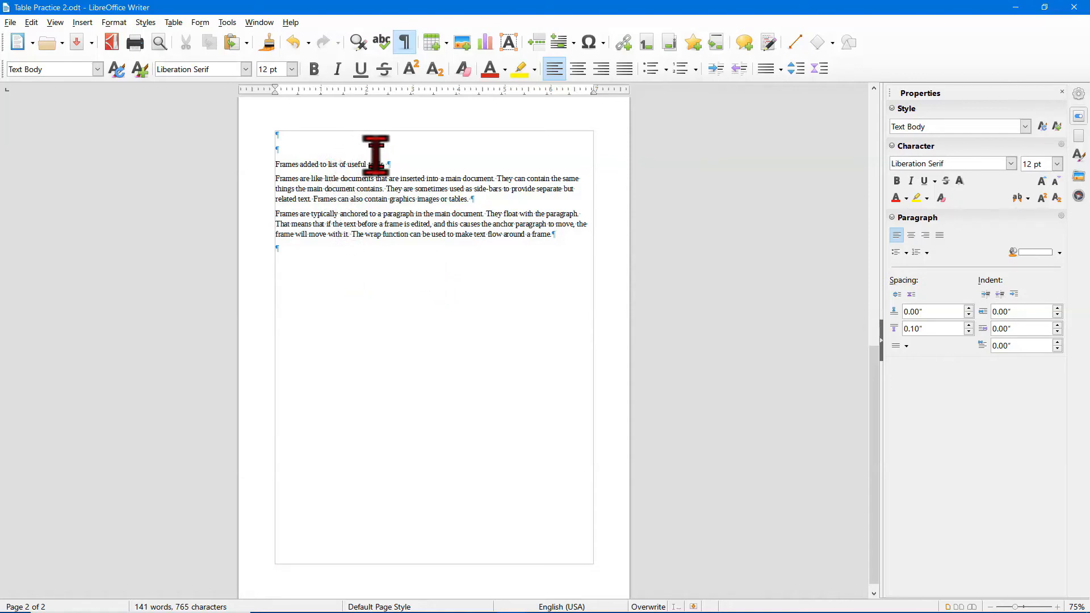
{"action": "left_click", "coordinate": [97, 68]}
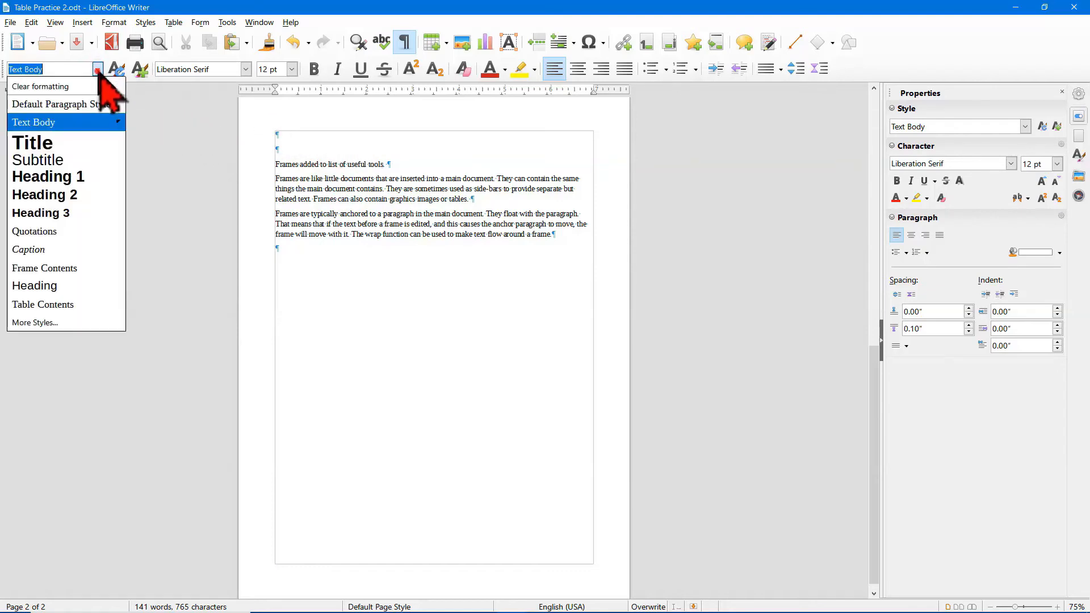
{"action": "left_click", "coordinate": [68, 177]}
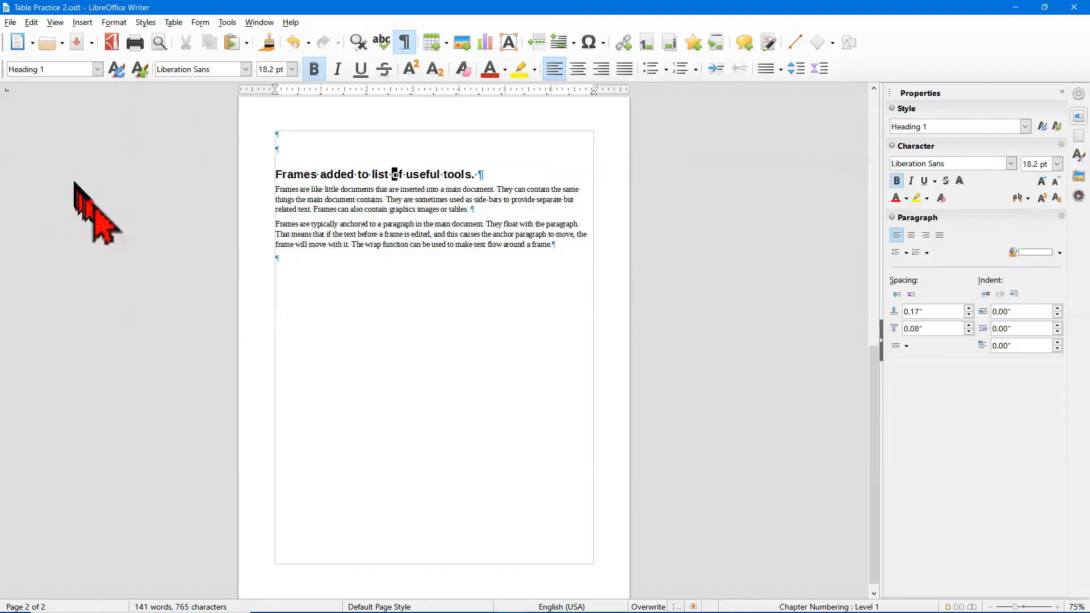
{"action": "key", "text": "Insert"}
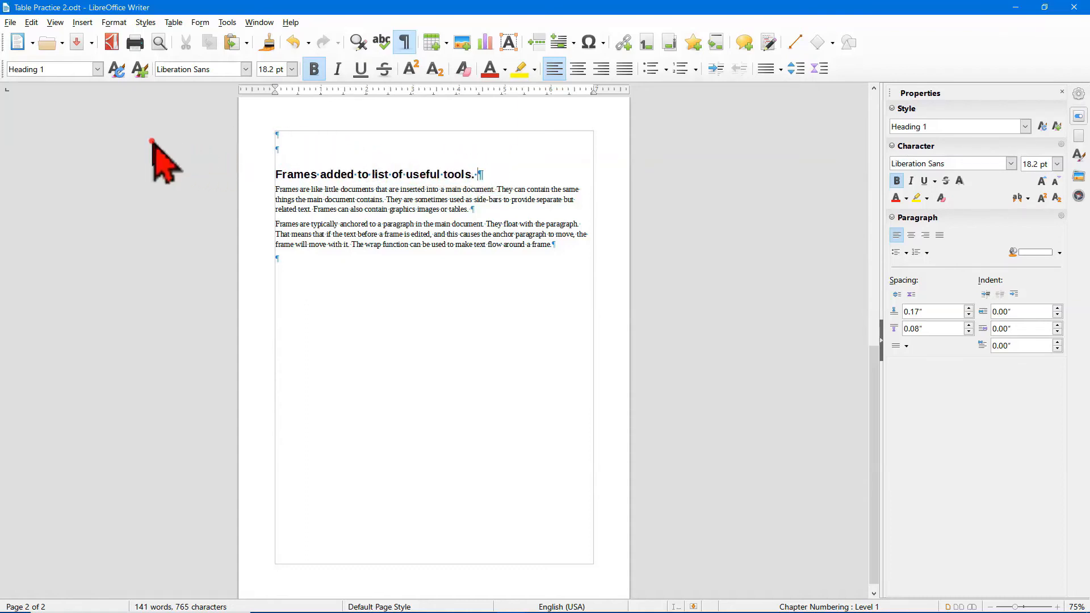
Insert a paragraph-anchored frame beside the heading, 3.00" wide and at least 3.00" high, aligned right horizontally with Before text wrap.
{"action": "left_click", "coordinate": [82, 22]}
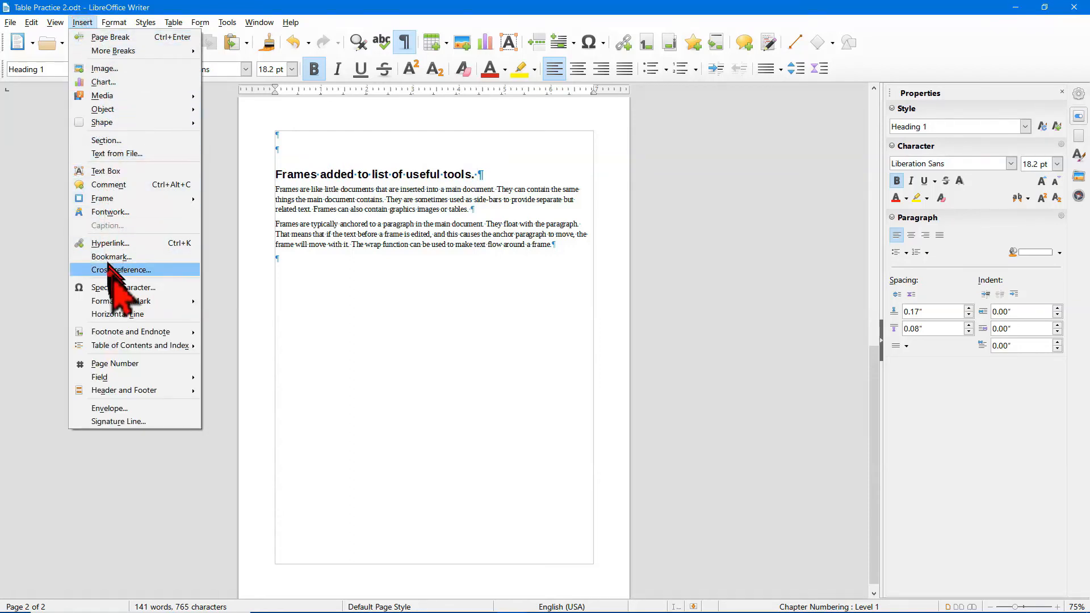
{"action": "mouse_move", "coordinate": [122, 199]}
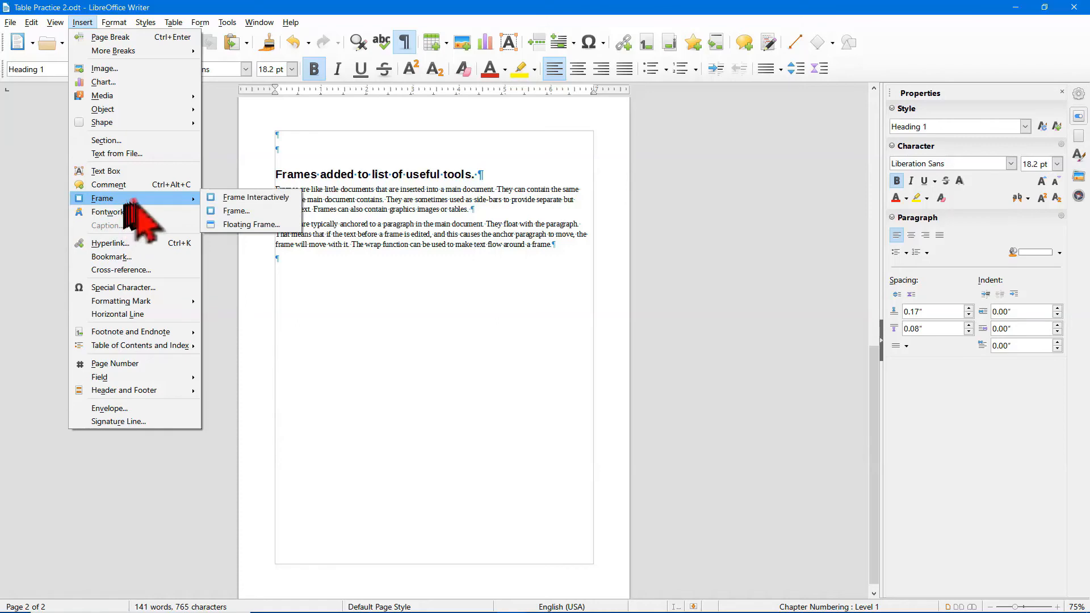
{"action": "left_click", "coordinate": [247, 213]}
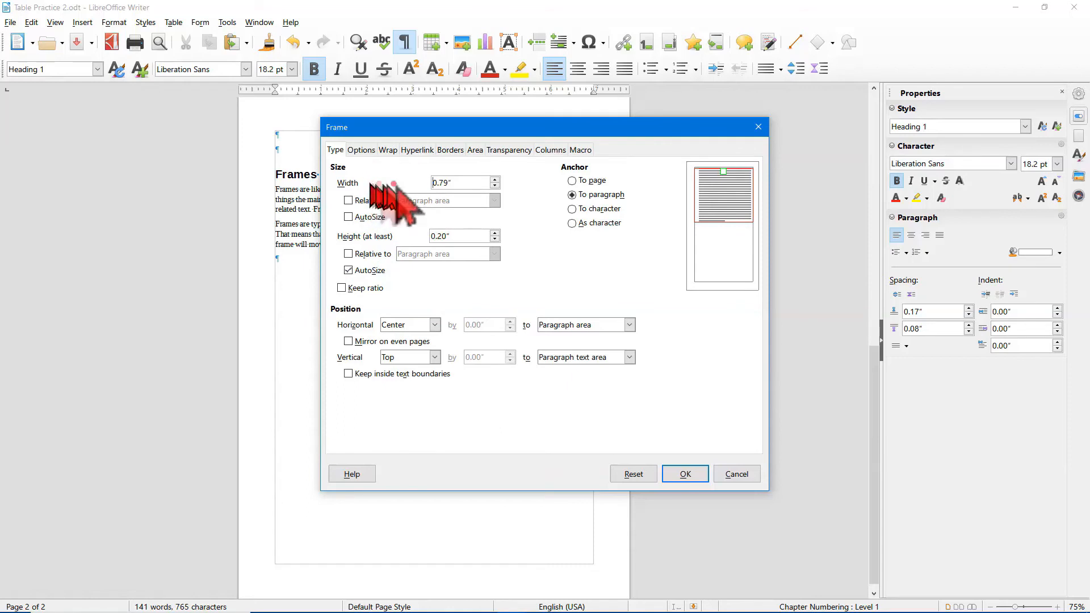
{"action": "left_click_drag", "start_coordinate": [457, 183], "coordinate": [427, 182]}
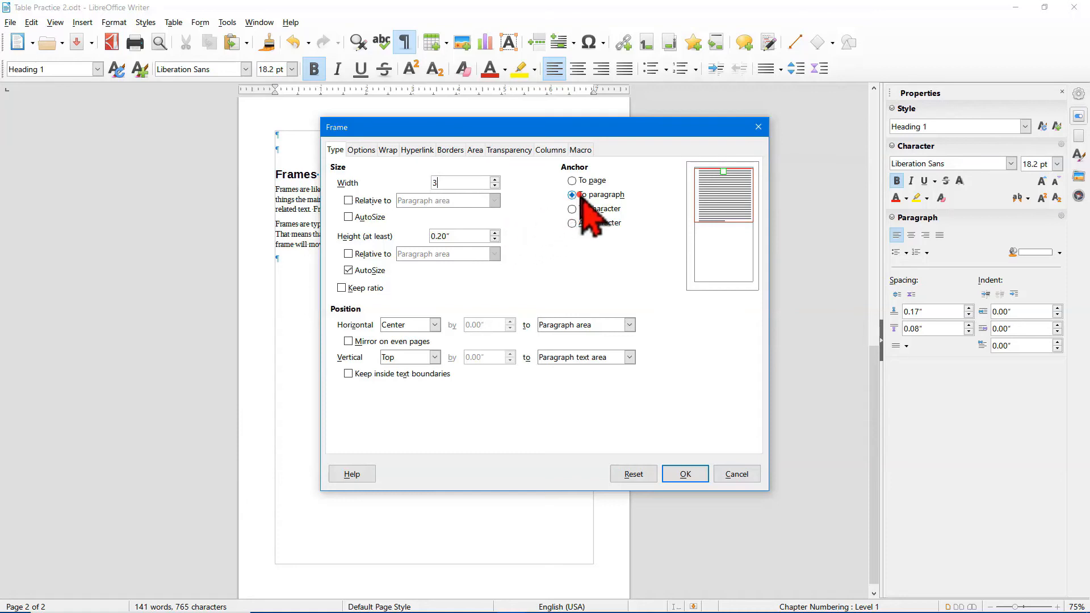
{"action": "left_click_drag", "start_coordinate": [450, 237], "coordinate": [427, 237]}
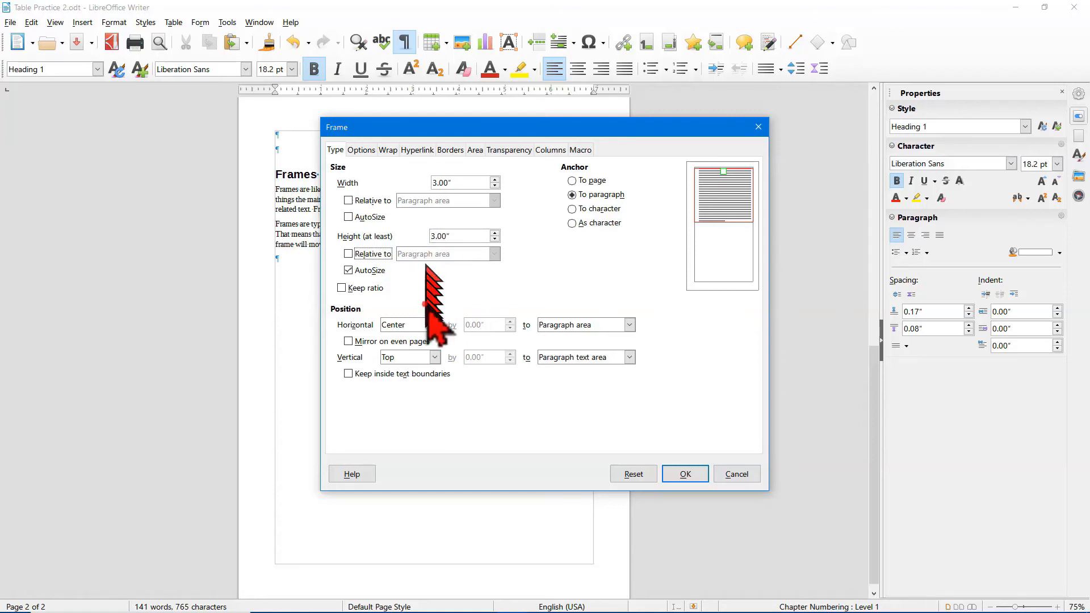
{"action": "left_click", "coordinate": [432, 324]}
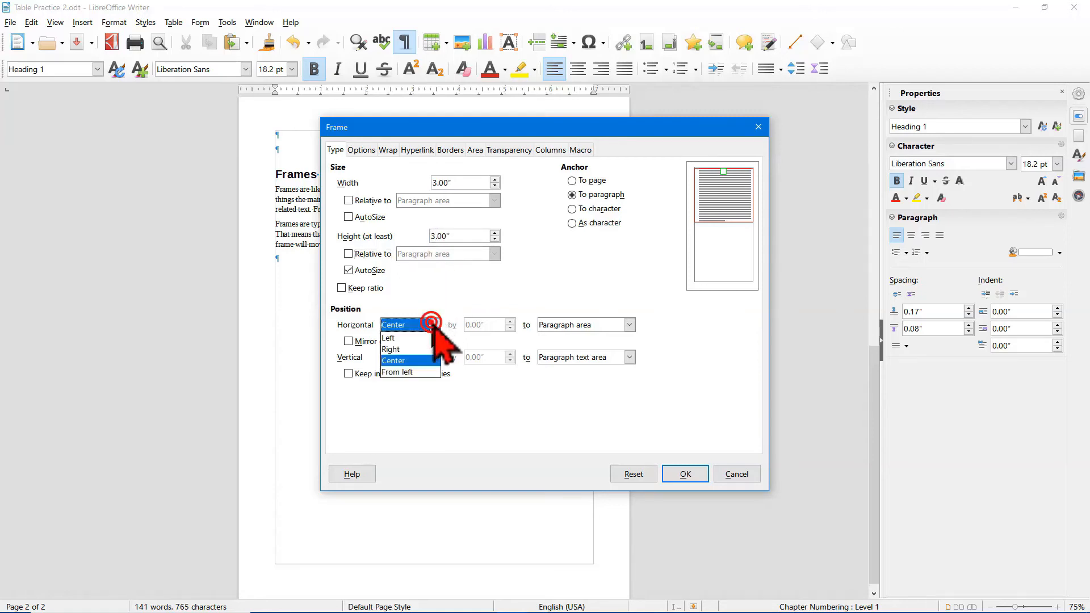
{"action": "left_click", "coordinate": [404, 349]}
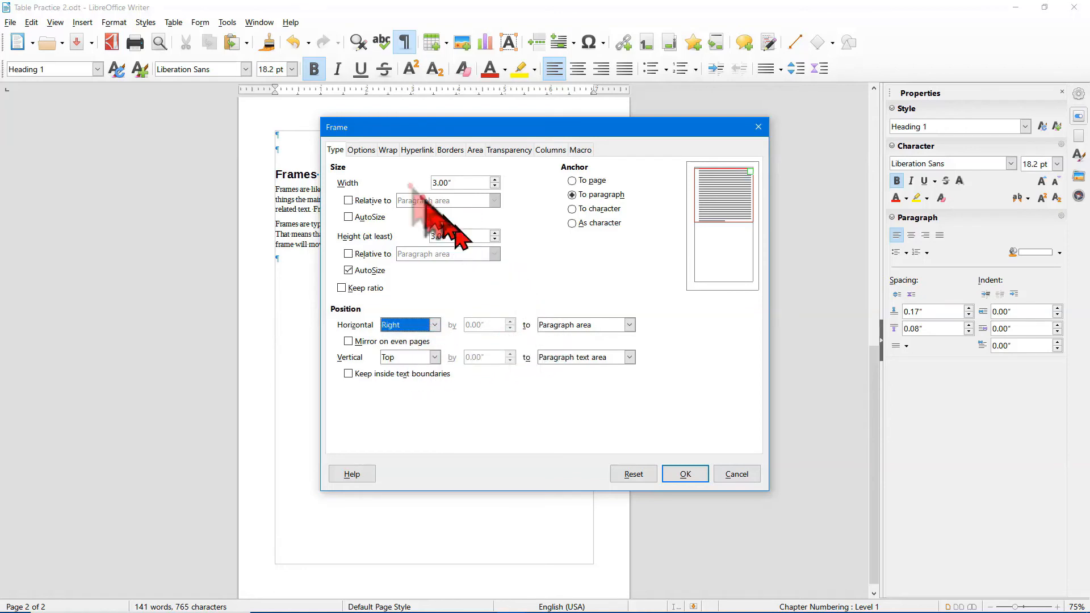
{"action": "key", "text": "ctrl+Page_Down"}
{"action": "key", "text": "ctrl+Page_Down"}
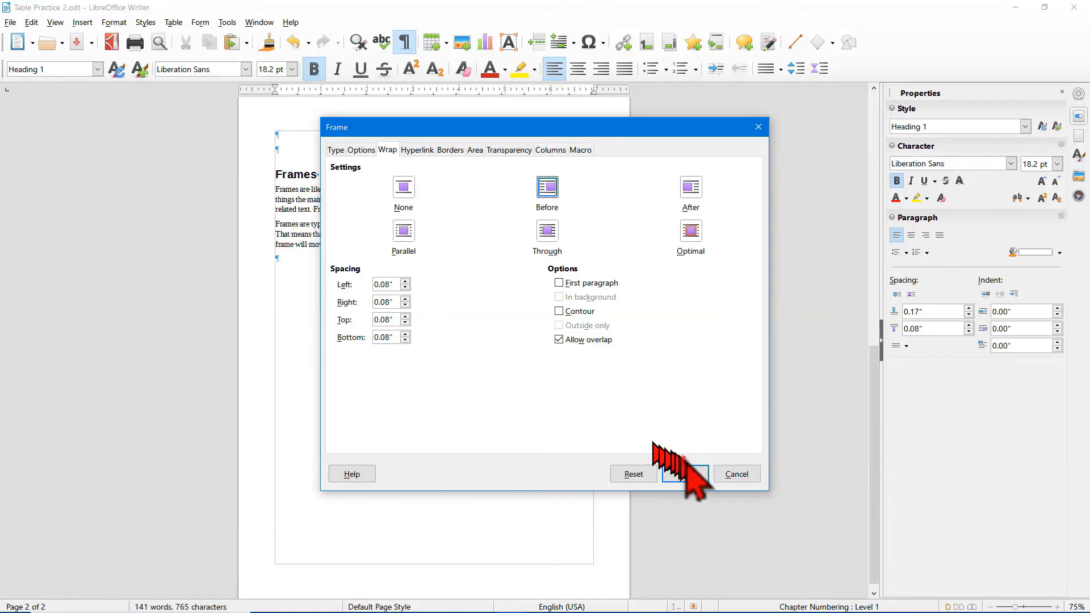
{"action": "left_click", "coordinate": [685, 475]}
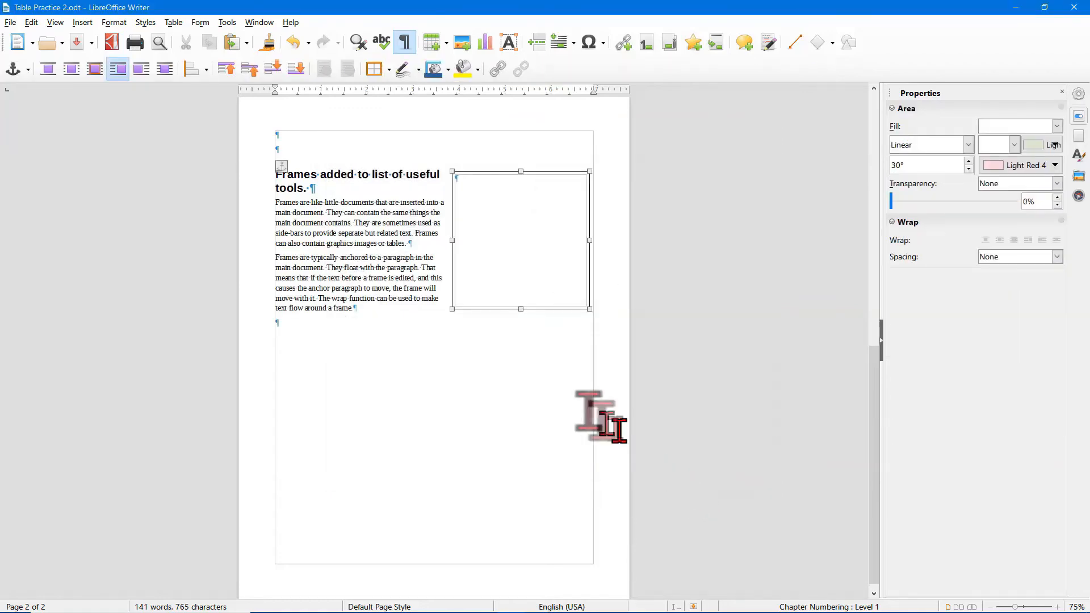
{"action": "left_click", "coordinate": [390, 318]}
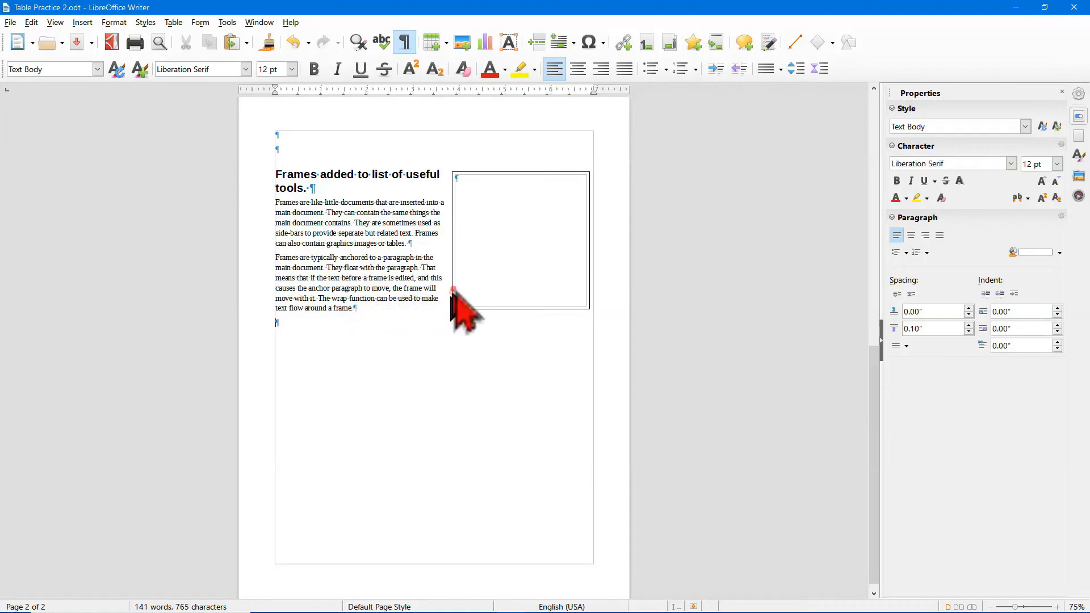
Enter three paragraphs in the frame about formatting text, inserting graphic images and using Area fill, beginning "This text is in a frame.".
{"action": "left_click", "coordinate": [477, 182]}
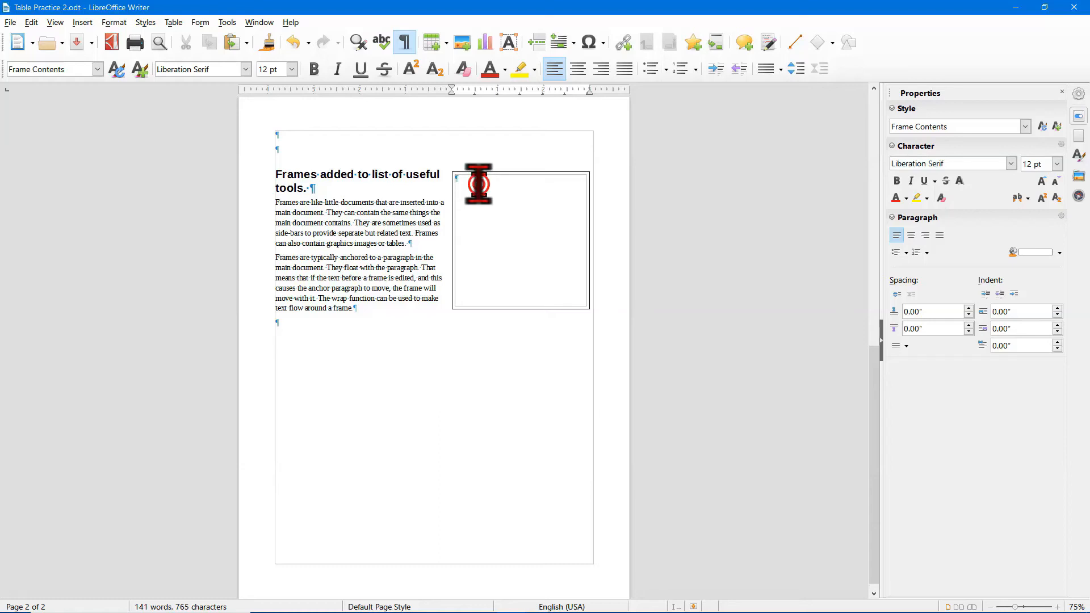
{"action": "type", "text": "This text is in a frame. Text in frames can be formatted the same s any other paragraphs. It is also possible to insert graphic images in frames. Frames can also use the Area fill options."}
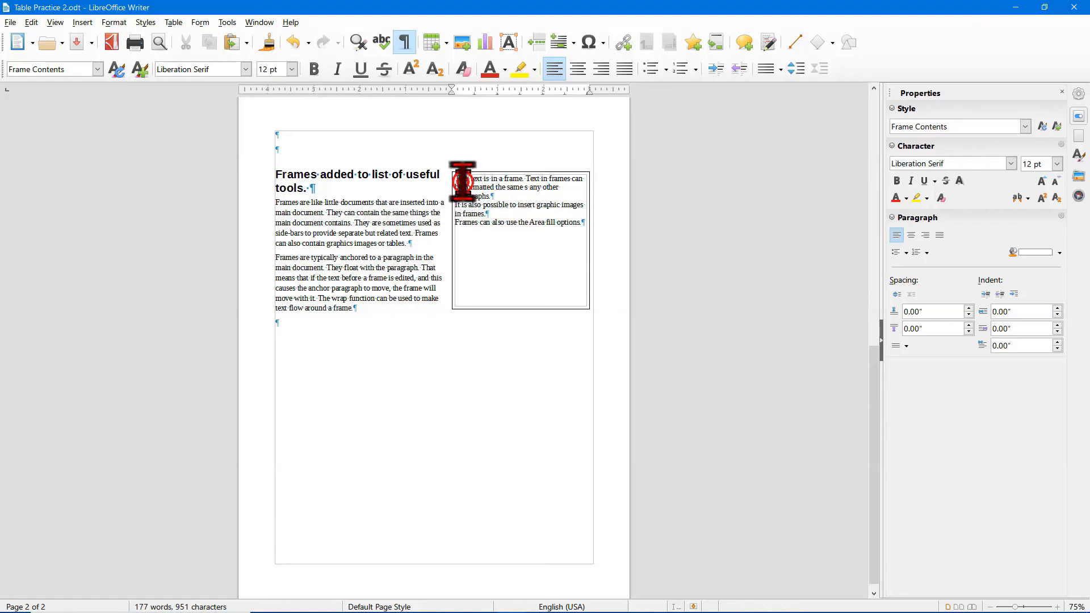
Format all the frame's text with the Text Body style in bold 14 pt Comic Sans MS.
{"action": "key", "text": "ctrl+a"}
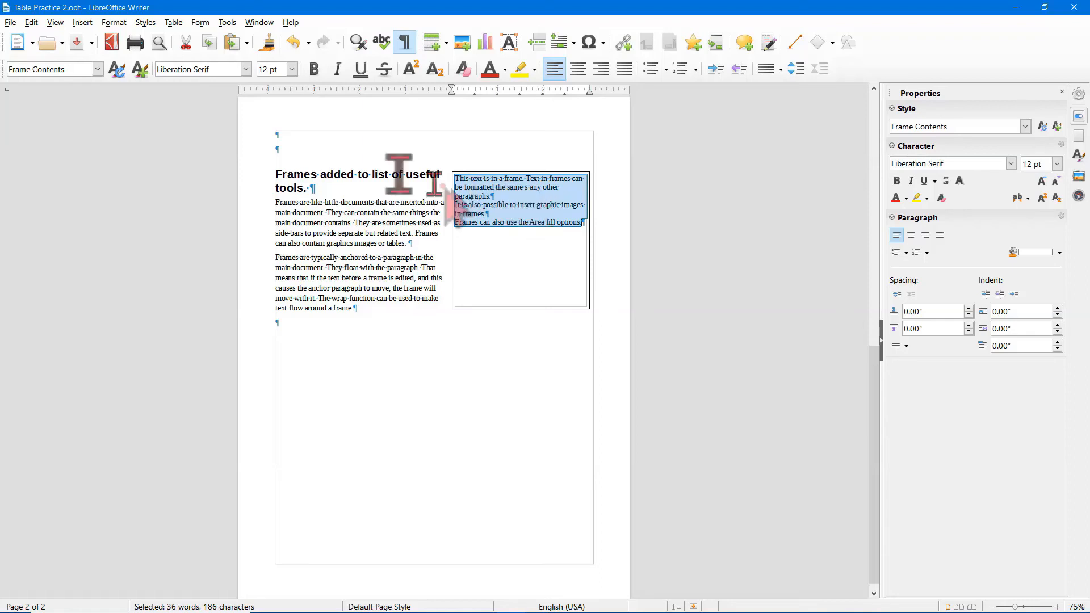
{"action": "left_click", "coordinate": [98, 69]}
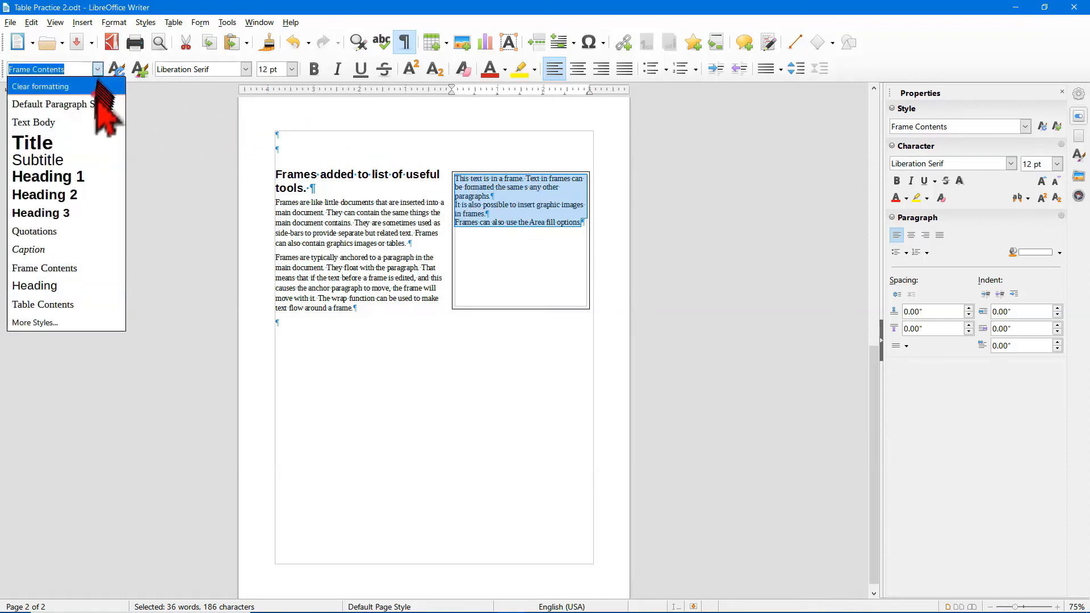
{"action": "left_click", "coordinate": [80, 122]}
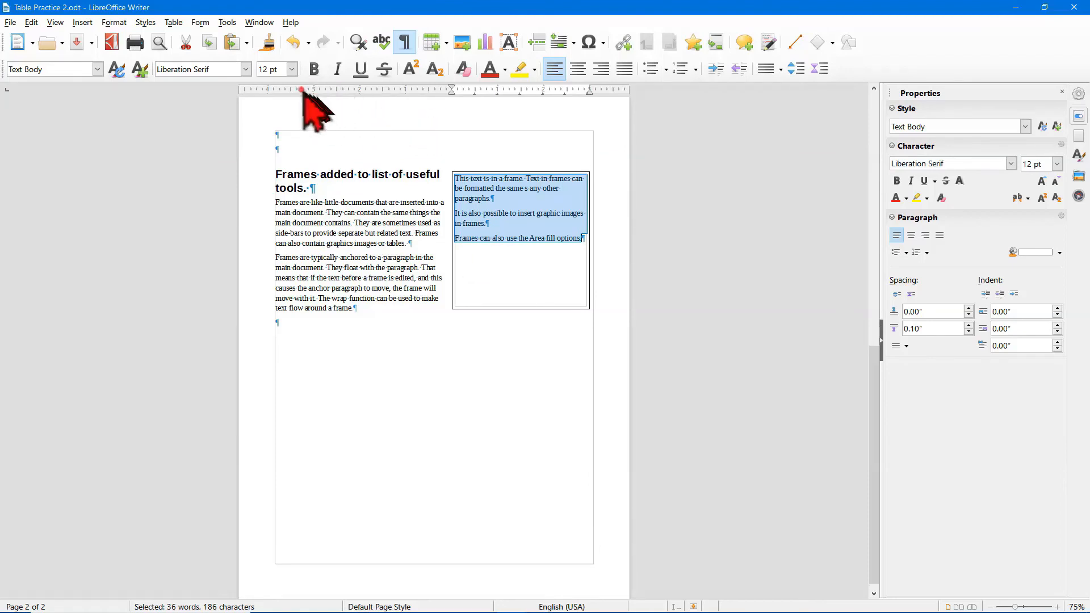
{"action": "left_click", "coordinate": [314, 70]}
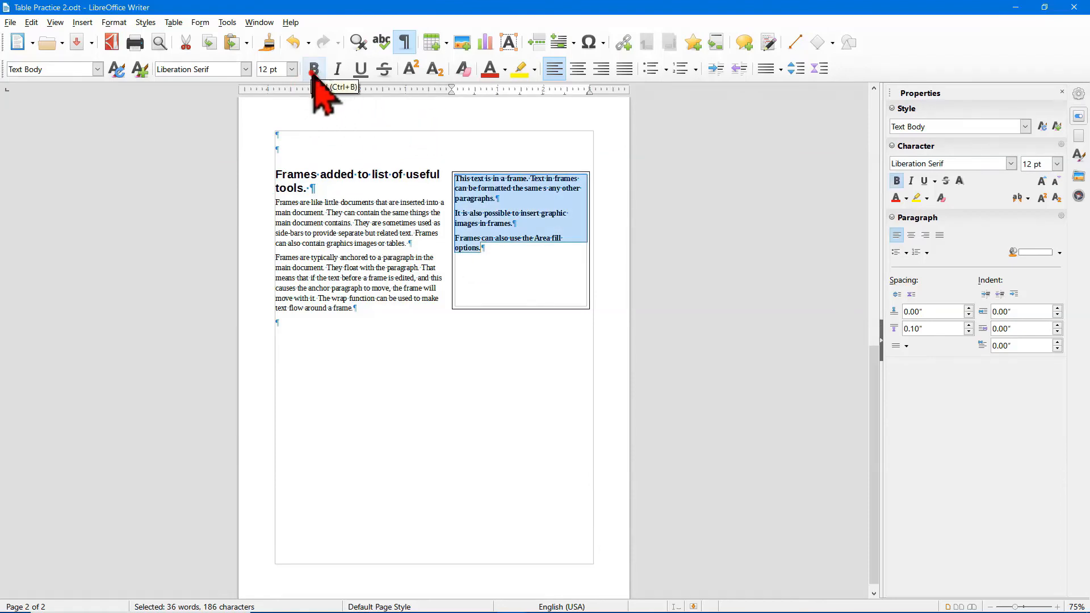
{"action": "left_click", "coordinate": [246, 69]}
{"action": "left_click", "coordinate": [295, 109]}
{"action": "left_click", "coordinate": [291, 69]}
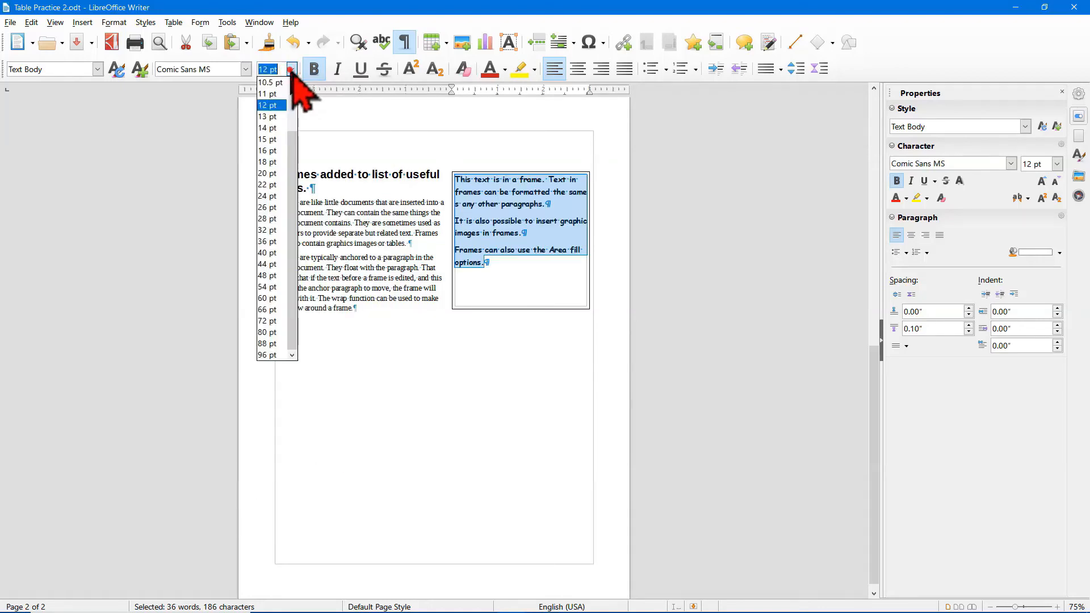
{"action": "left_click", "coordinate": [270, 127]}
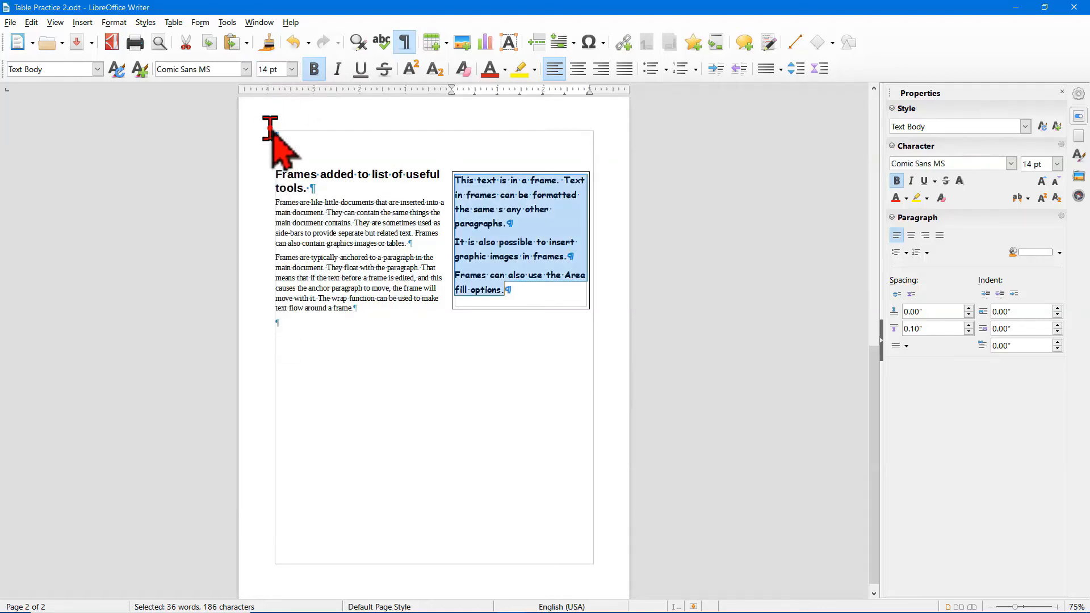
{"action": "left_click", "coordinate": [525, 284]}
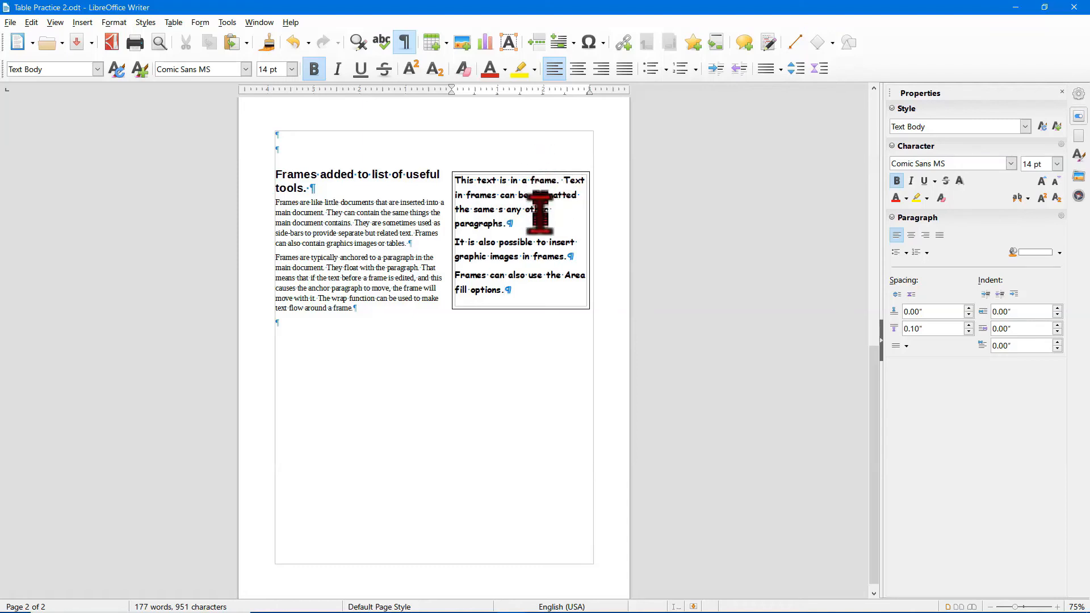
Correct "same s any" to "same as any" in the frame's first paragraph and insert the image ComputerWrite.png there.
{"action": "left_click", "coordinate": [497, 210]}
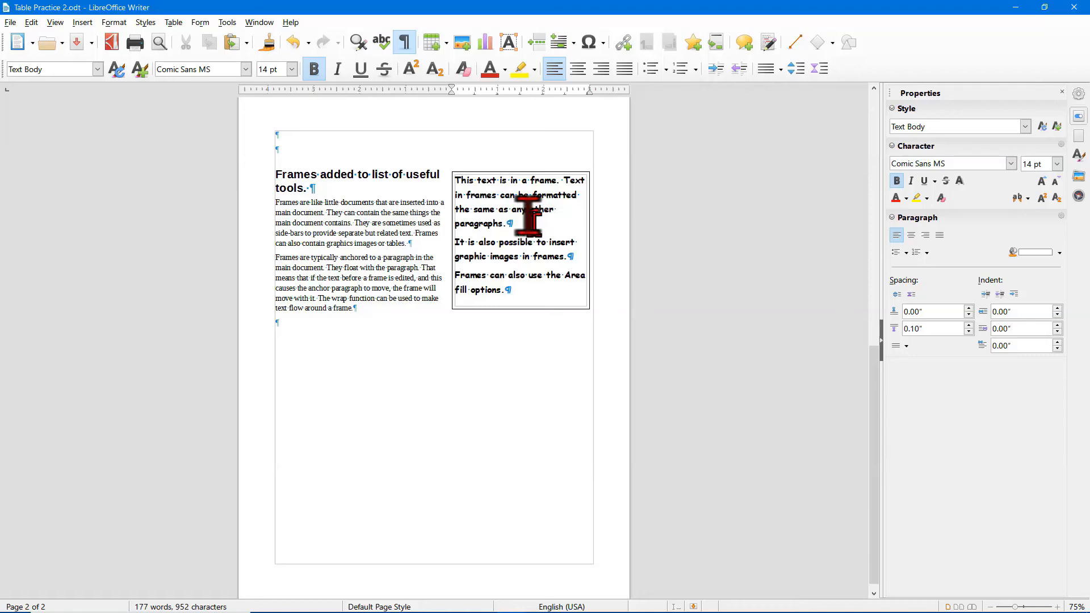
{"action": "left_click", "coordinate": [457, 41]}
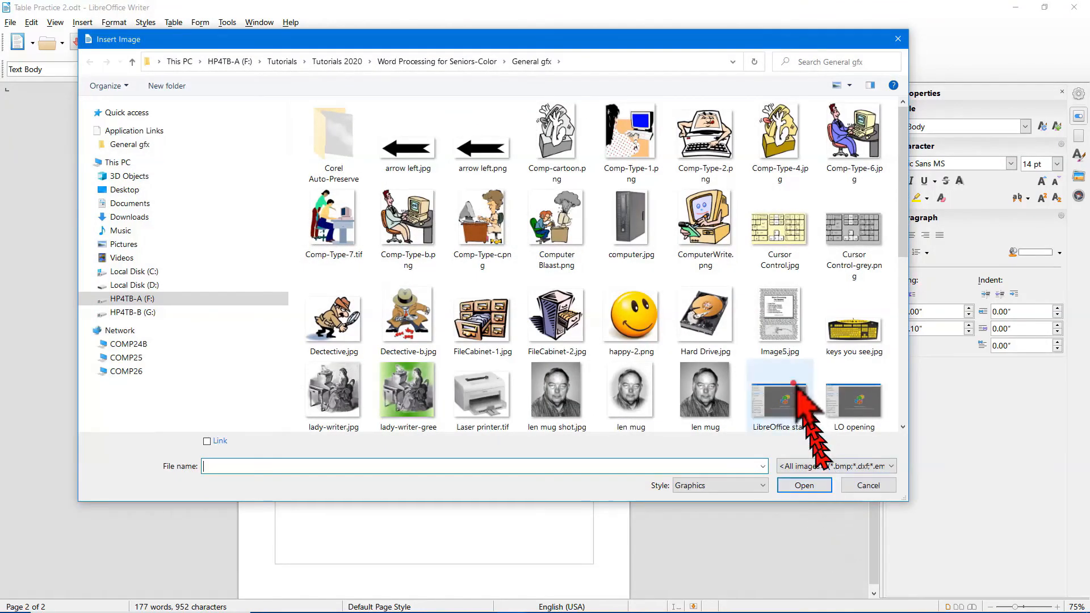
{"action": "left_click", "coordinate": [702, 216]}
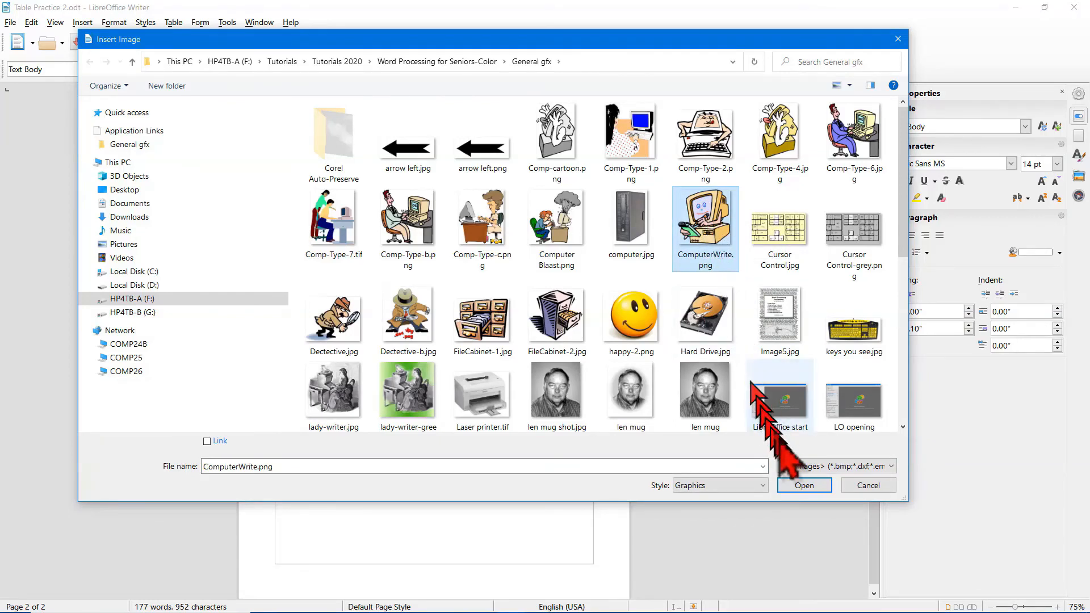
{"action": "left_click", "coordinate": [803, 486]}
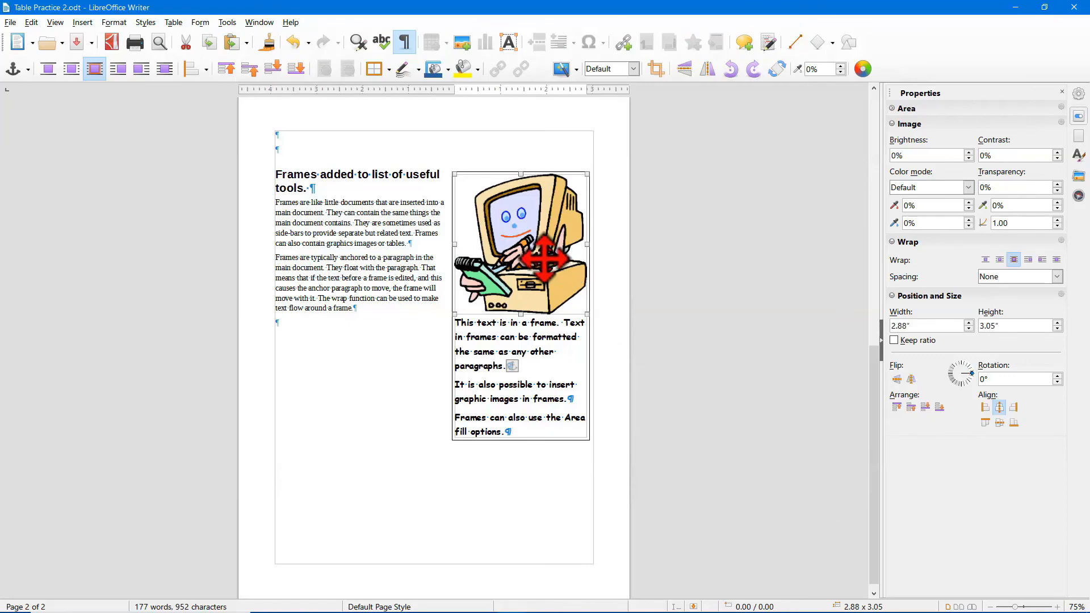
Resize the computer image to 1.00" wide with its ratio kept, anchor it to the paragraph and set its horizontal position to Right.
{"action": "double_click", "coordinate": [521, 230]}
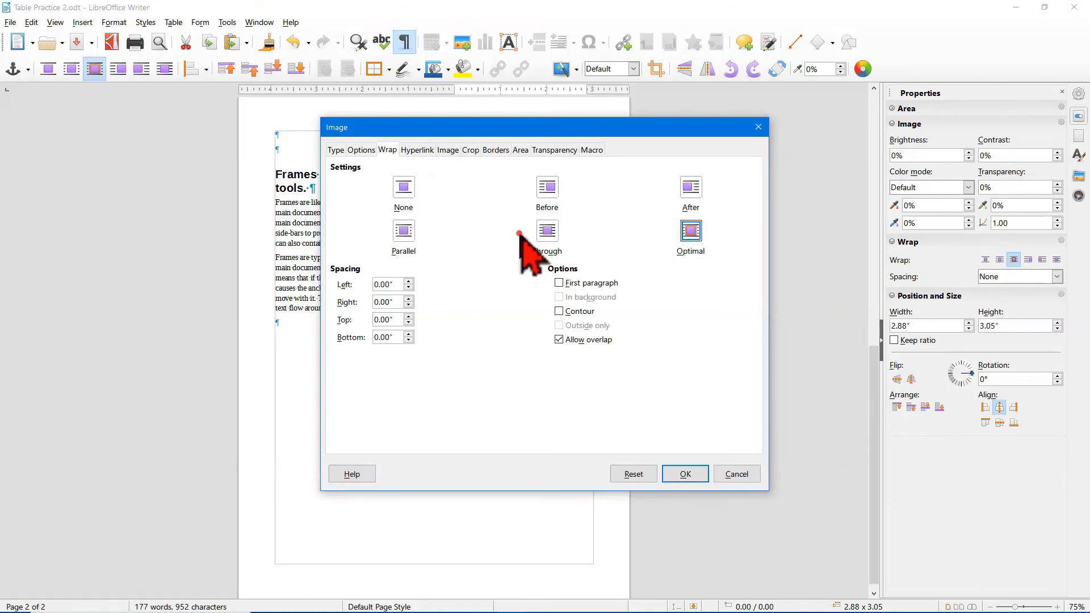
{"action": "left_click", "coordinate": [335, 150]}
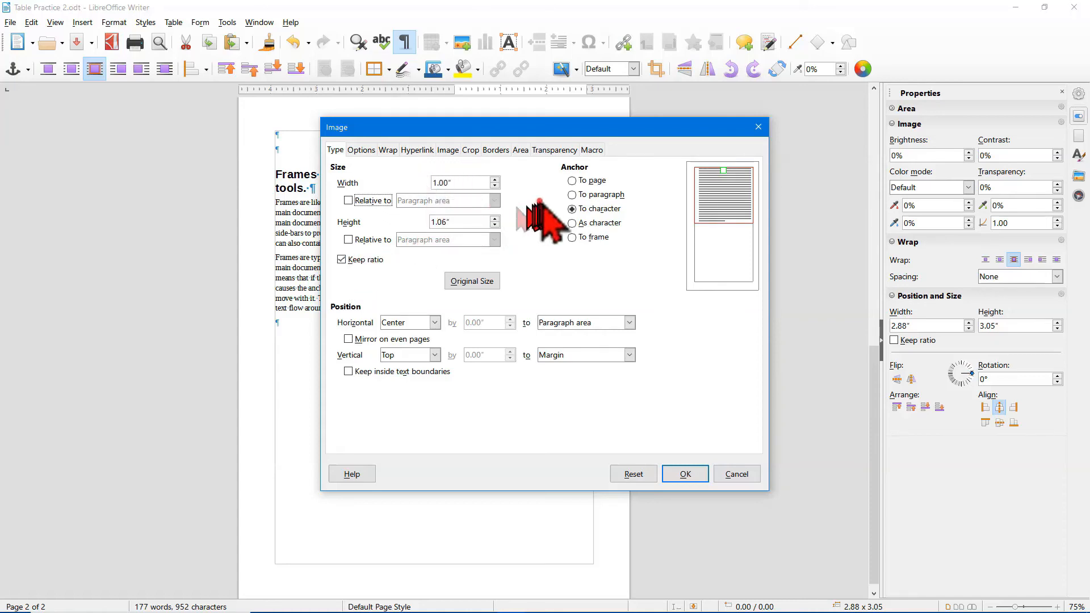
{"action": "left_click", "coordinate": [571, 194]}
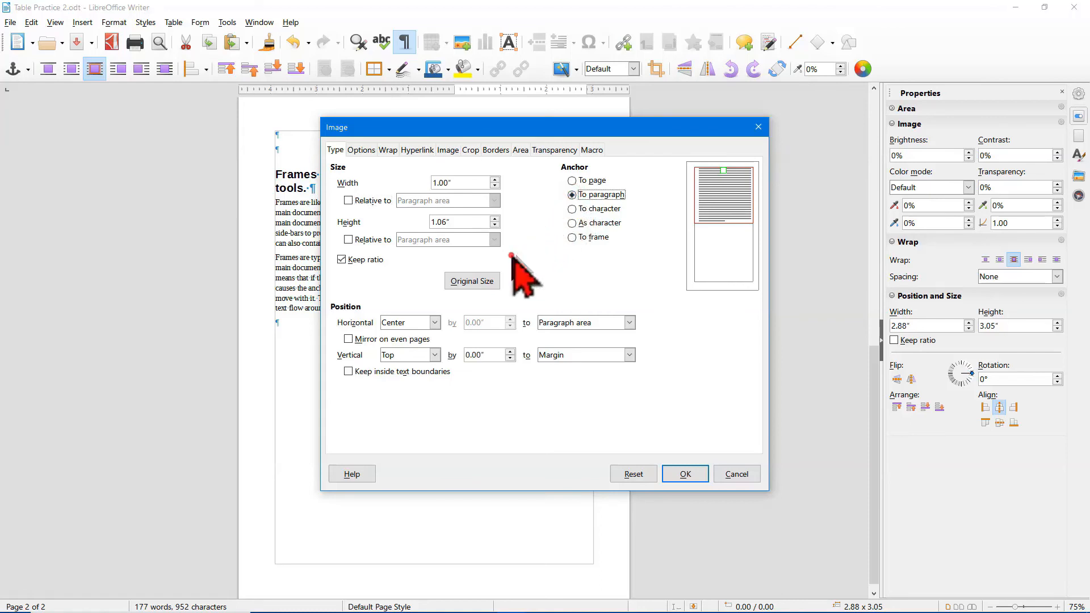
{"action": "left_click", "coordinate": [434, 319]}
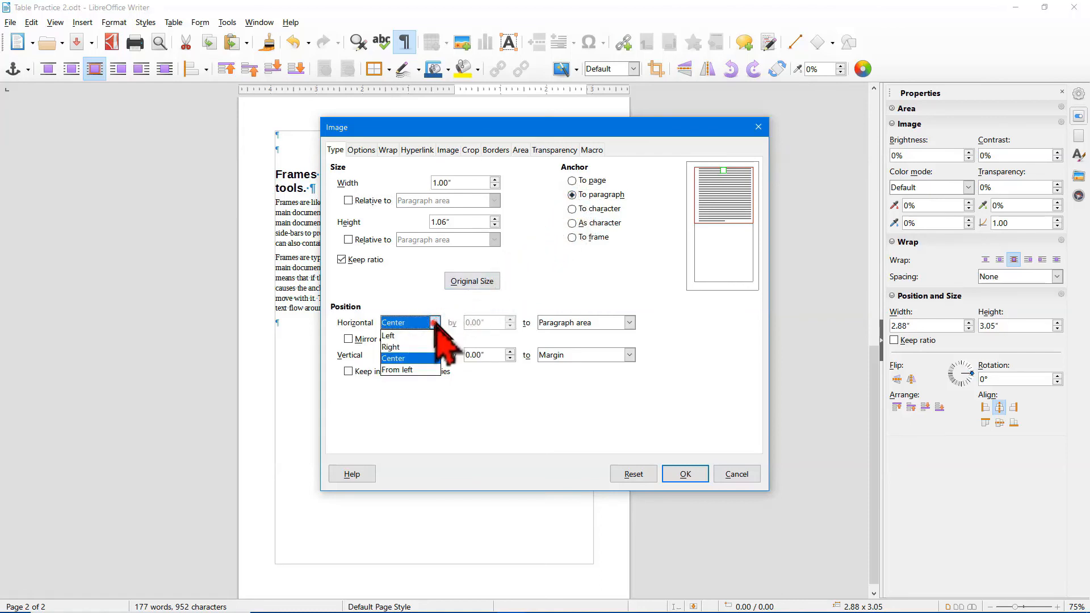
{"action": "left_click", "coordinate": [407, 345]}
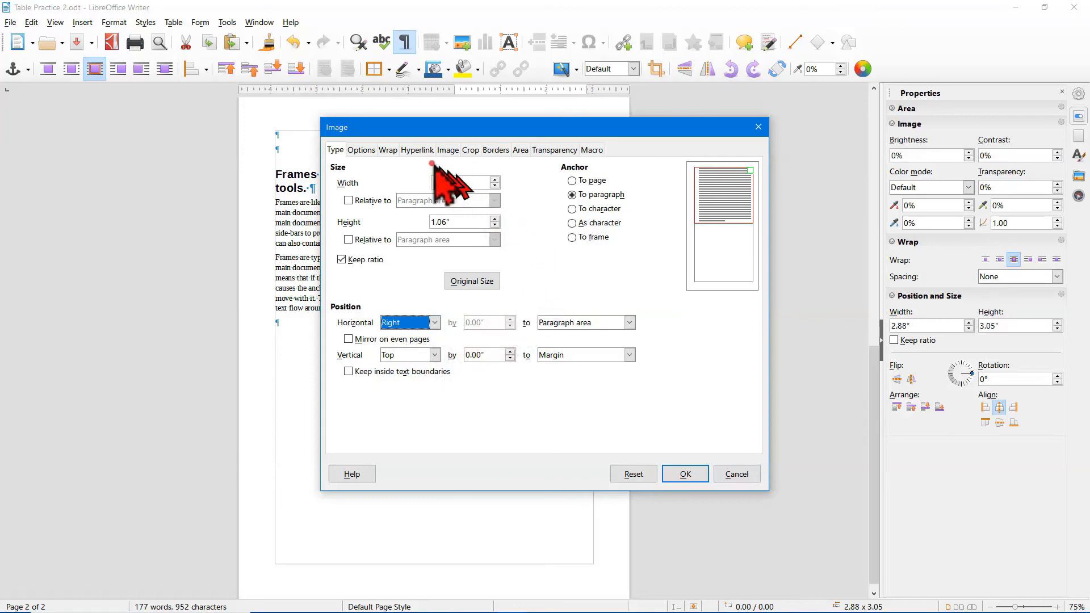
Give the computer image Before text wrap with 0.02" left and right spacing, and apply the image settings.
{"action": "left_click", "coordinate": [389, 150]}
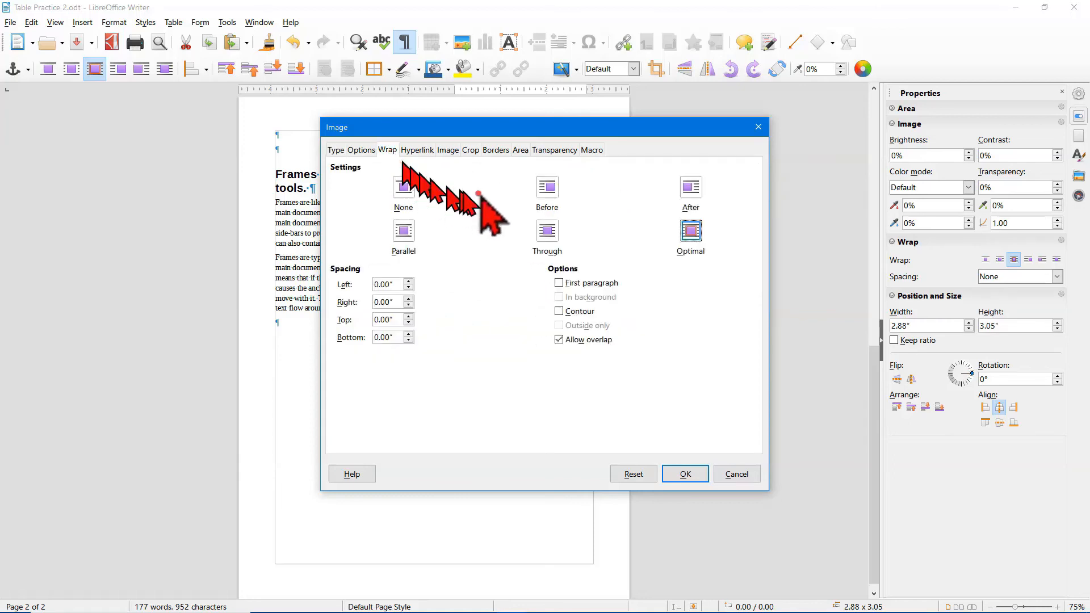
{"action": "left_click", "coordinate": [543, 186]}
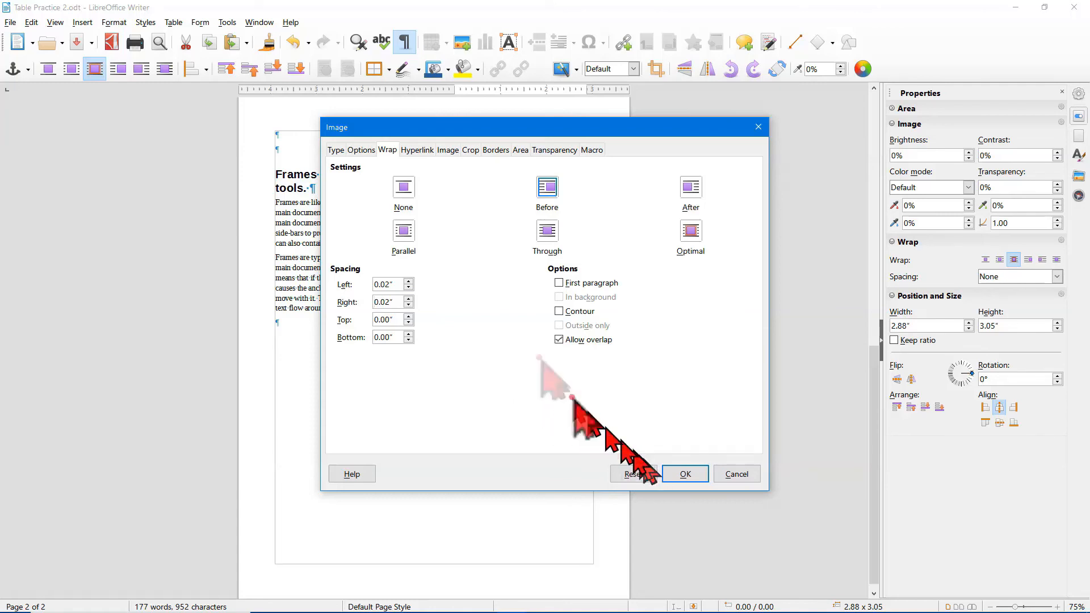
{"action": "left_click", "coordinate": [685, 474]}
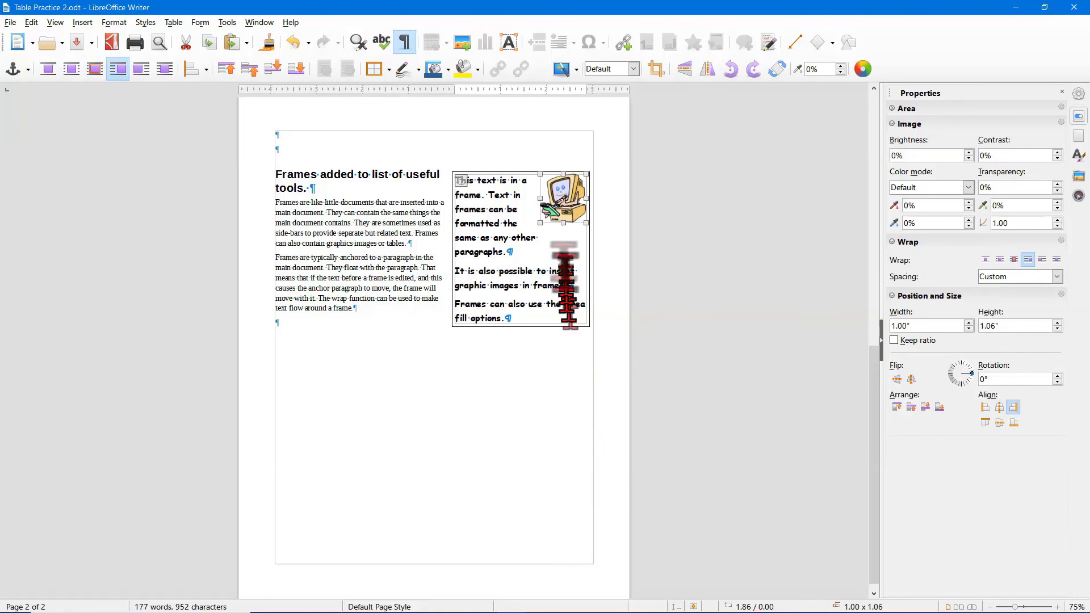
Move the computer image down about 0.81" inside the frame and align it to the frame's right side.
{"action": "left_click_drag", "start_coordinate": [564, 195], "coordinate": [557, 230]}
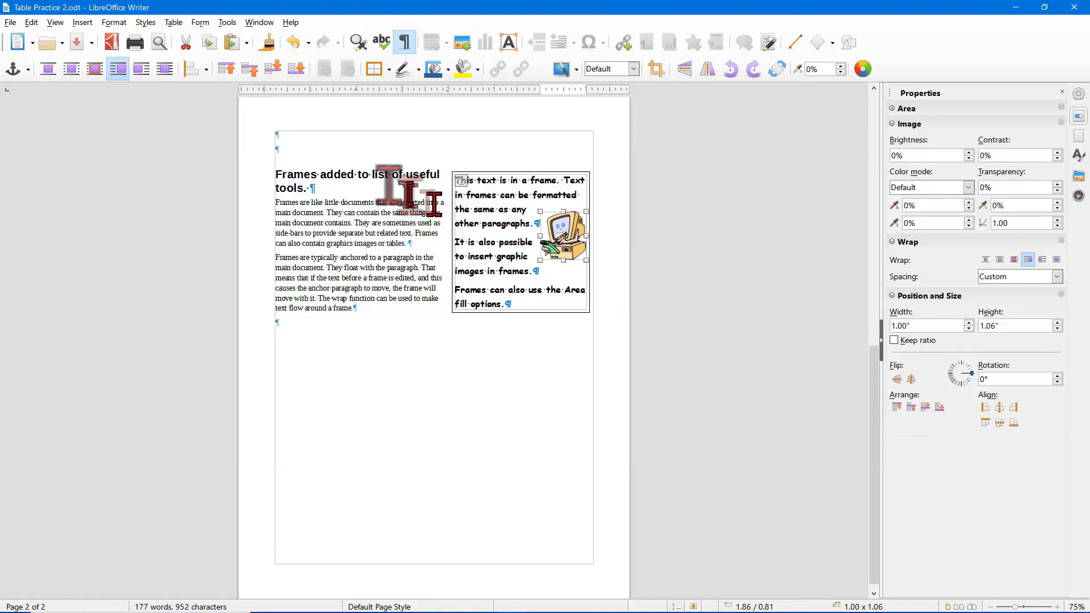
{"action": "left_click", "coordinate": [206, 66]}
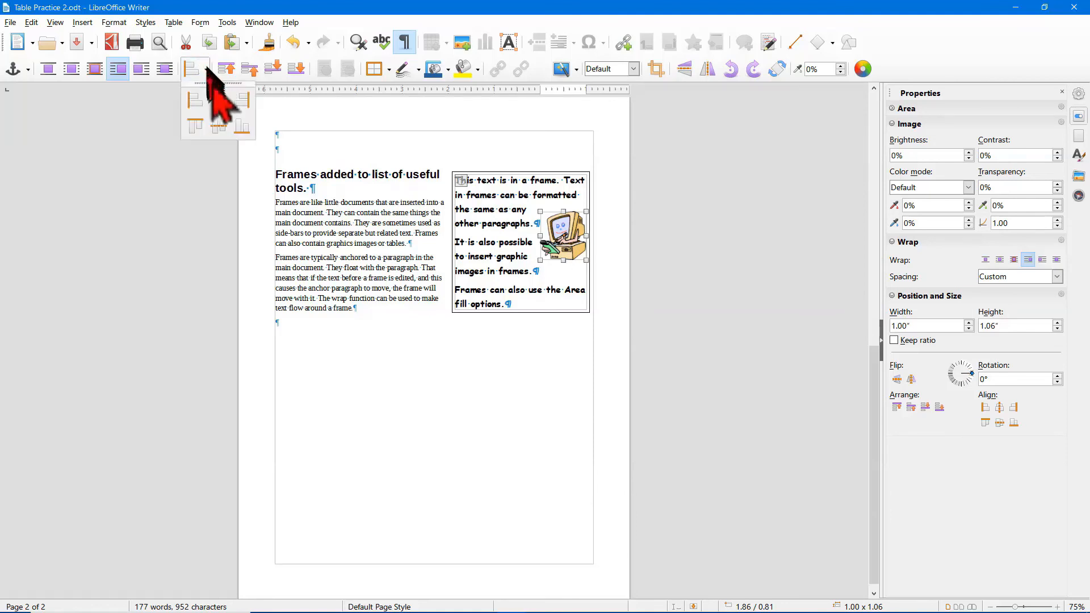
{"action": "left_click", "coordinate": [240, 96]}
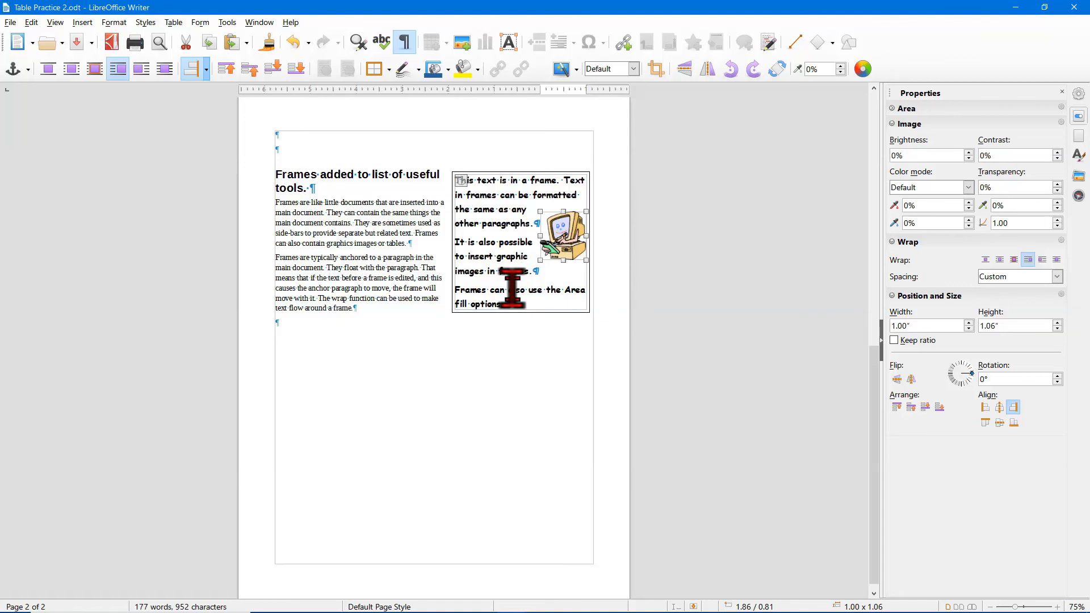
Fill the text frame's area with the Light Green 4 to Light Red 4 preset gradient, changing its type to Radial.
{"action": "right_click", "coordinate": [535, 312]}
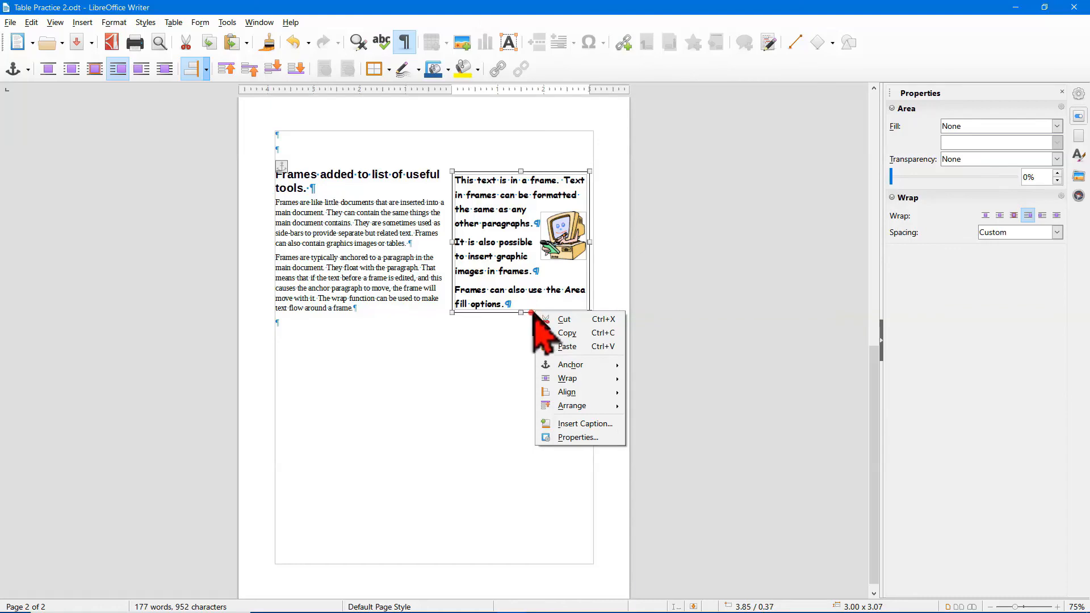
{"action": "left_click", "coordinate": [574, 437]}
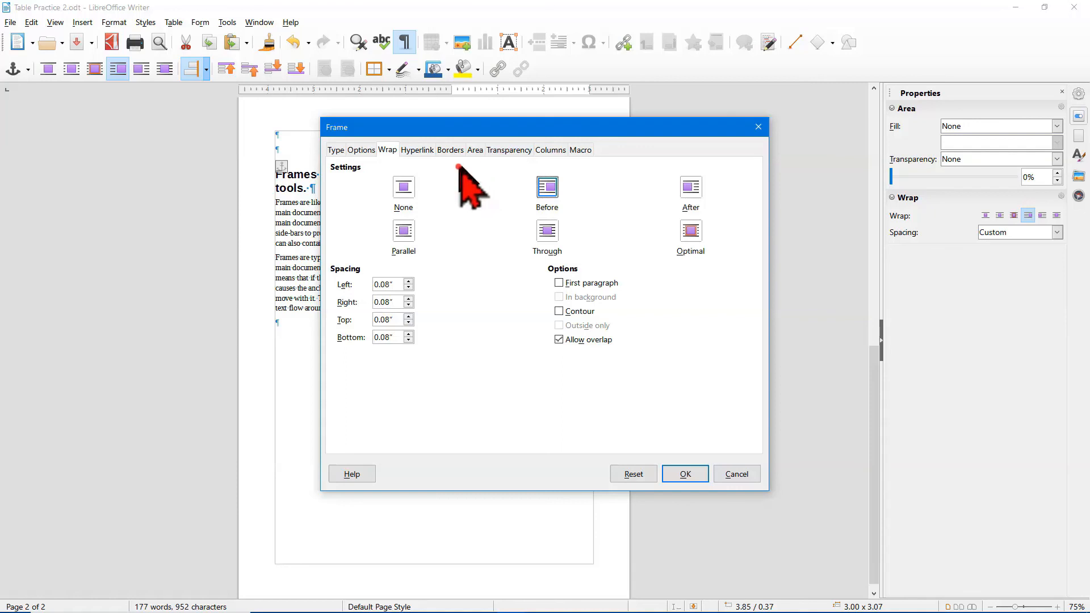
{"action": "left_click", "coordinate": [476, 149]}
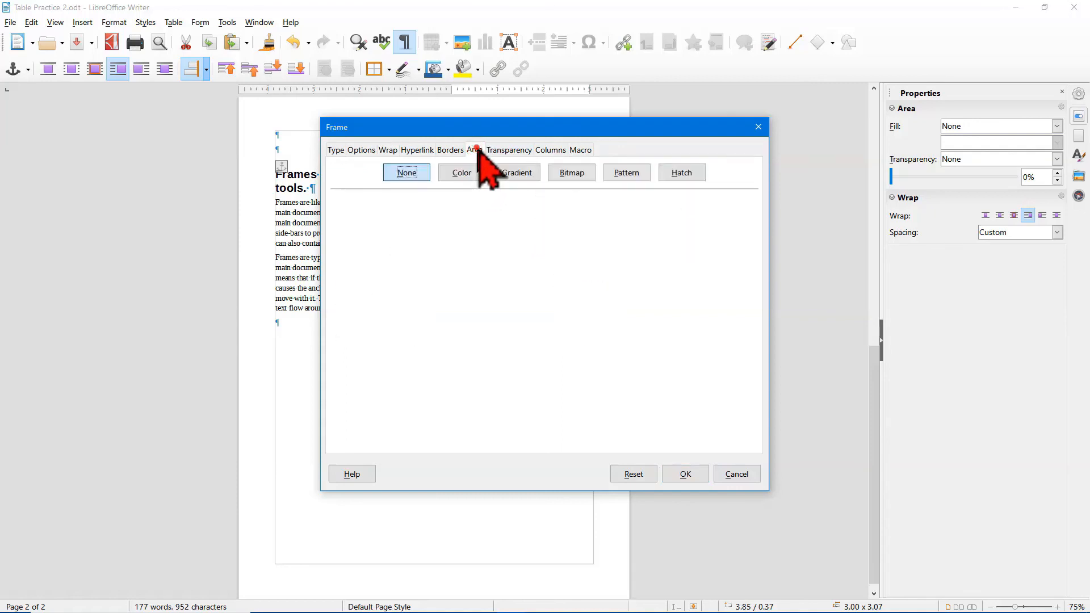
{"action": "left_click", "coordinate": [516, 171]}
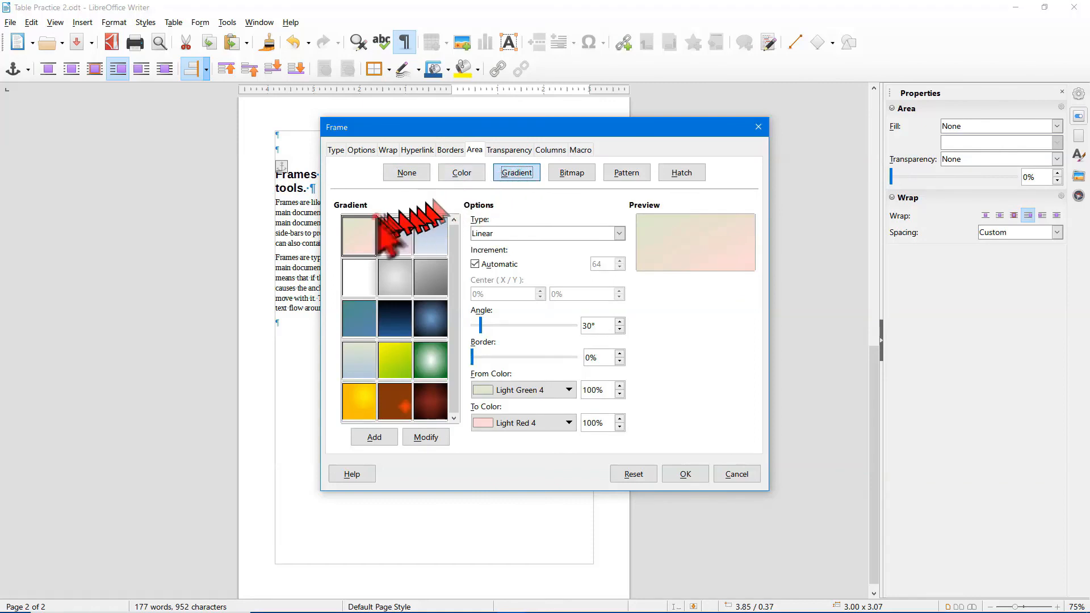
{"action": "left_click", "coordinate": [356, 228]}
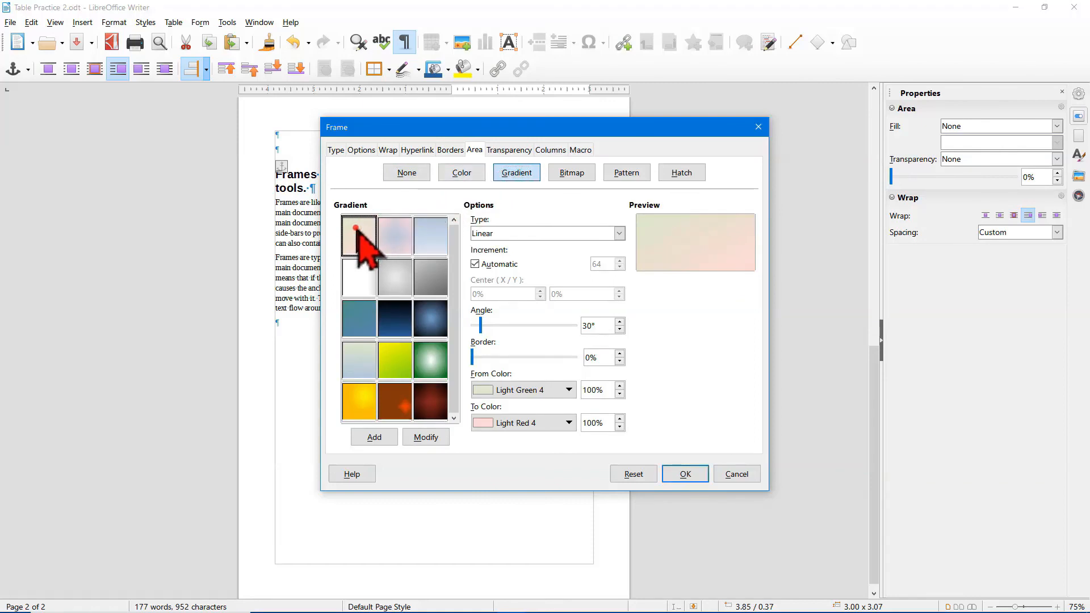
{"action": "left_click", "coordinate": [621, 231]}
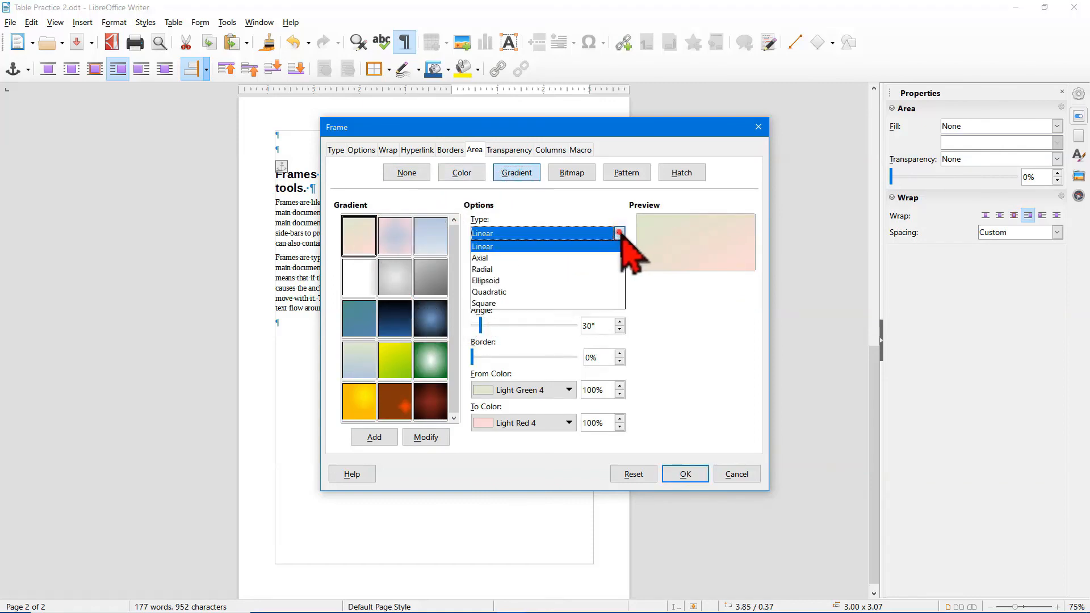
{"action": "left_click", "coordinate": [484, 268]}
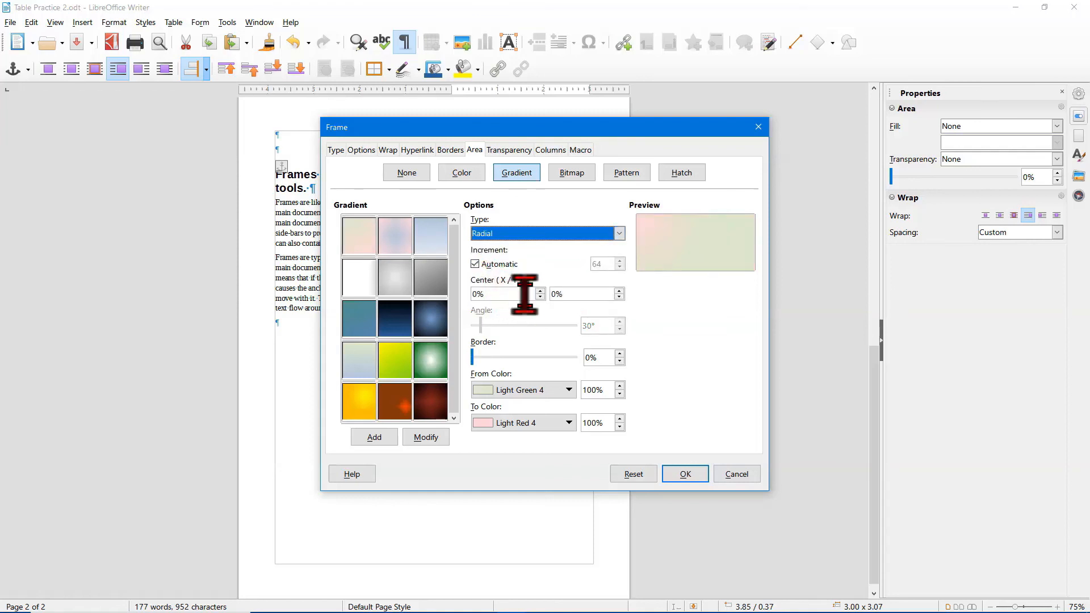
{"action": "left_click", "coordinate": [677, 474]}
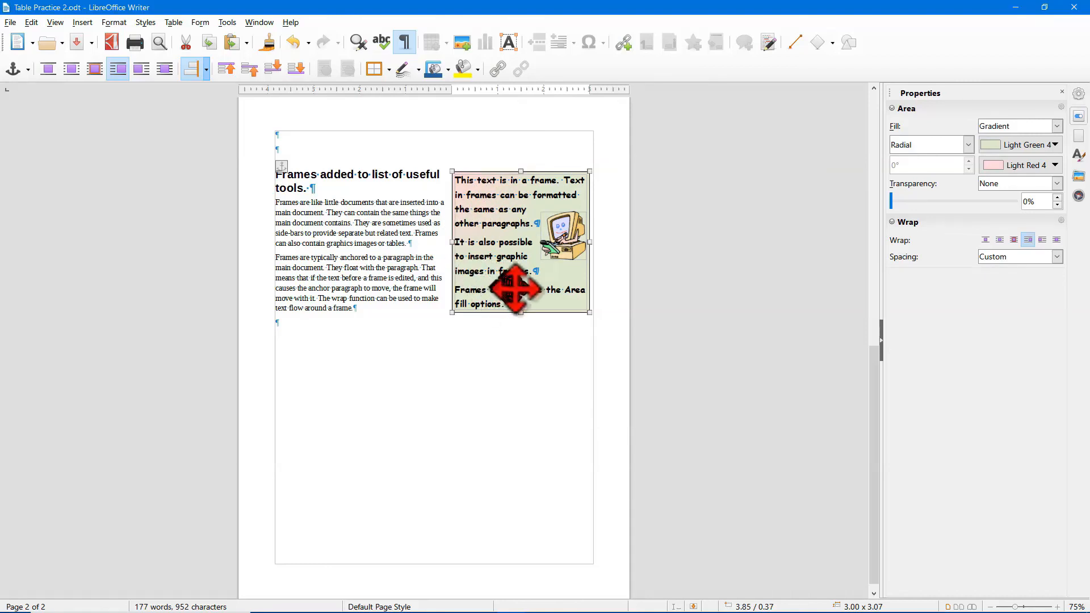
Set the text frame's border width to 2.00 pt, add a gray shadow cast to its top left, and deselect the frame.
{"action": "right_click", "coordinate": [551, 313]}
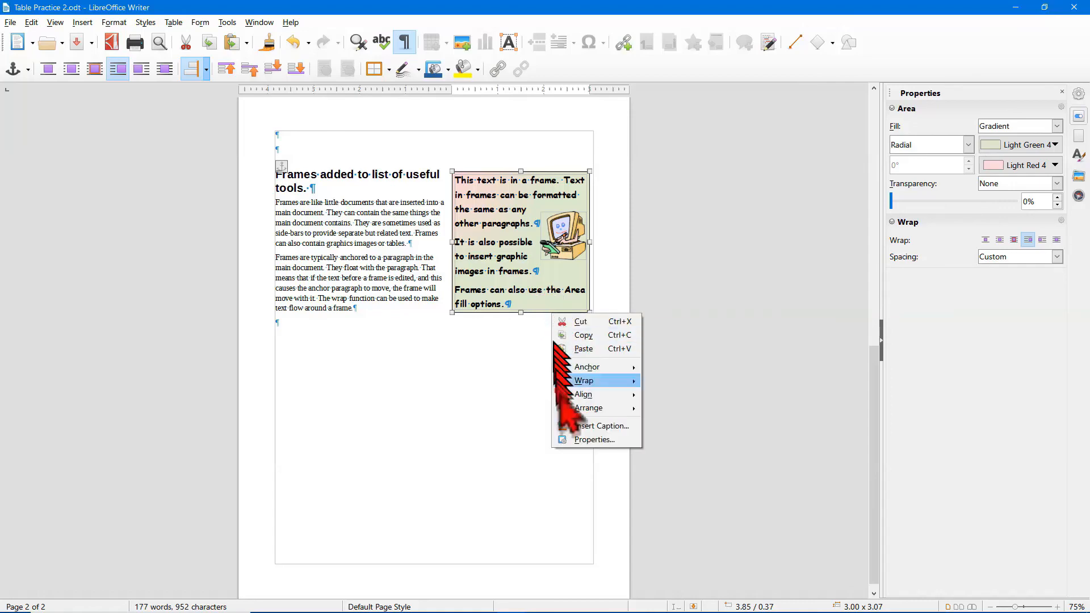
{"action": "left_click", "coordinate": [591, 440]}
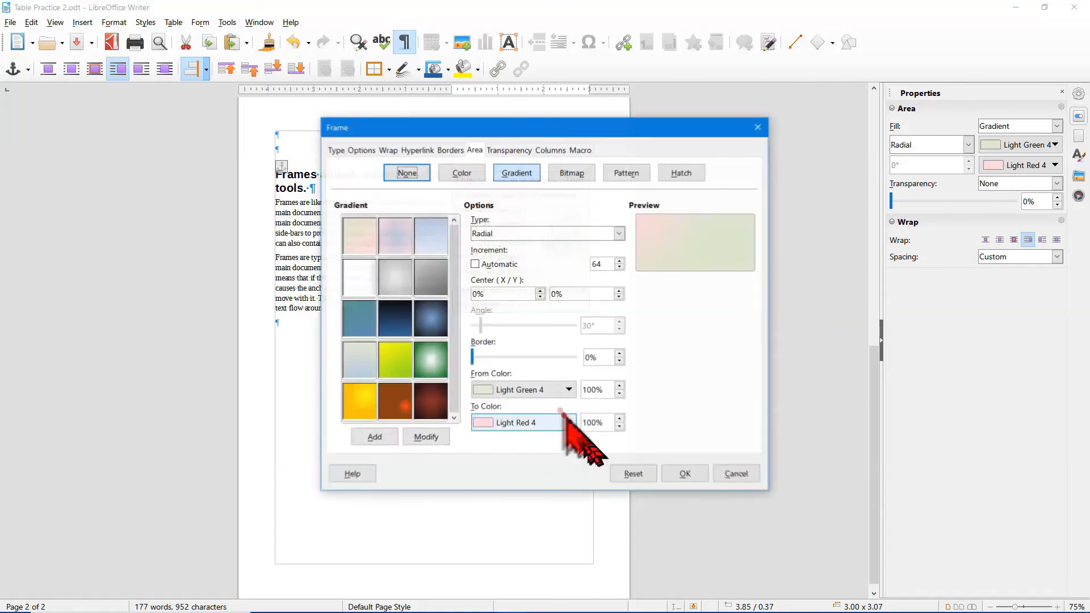
{"action": "left_click", "coordinate": [445, 150]}
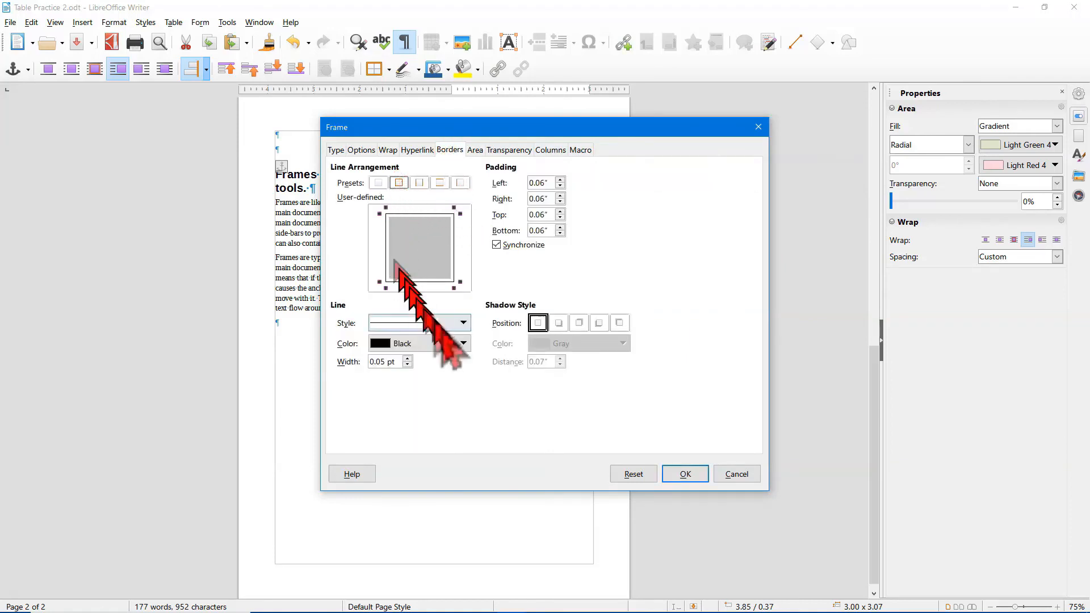
{"action": "left_click", "coordinate": [406, 358]}
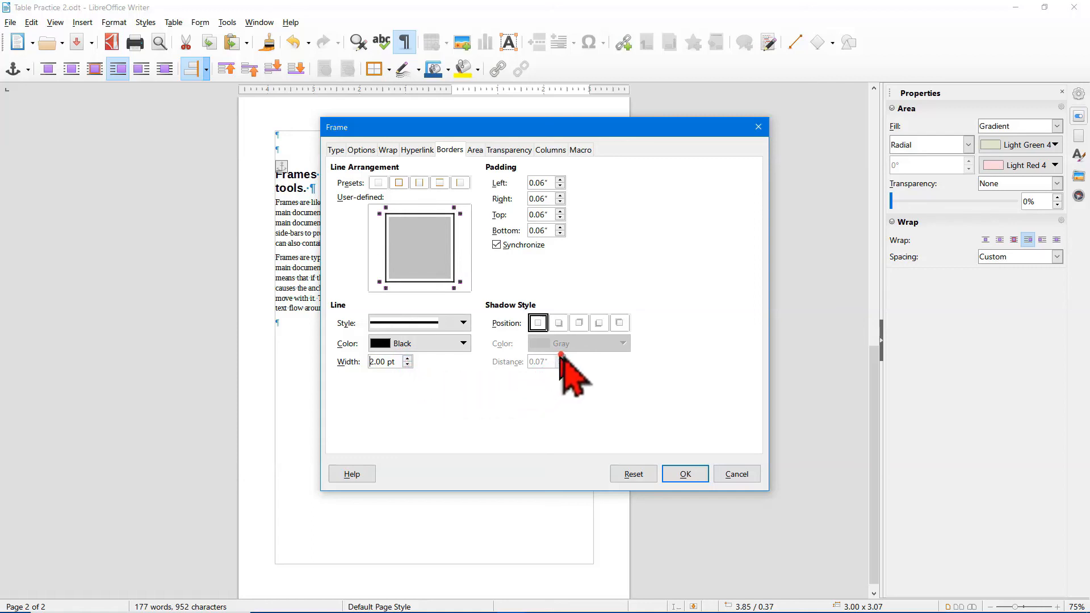
{"action": "left_click", "coordinate": [620, 322]}
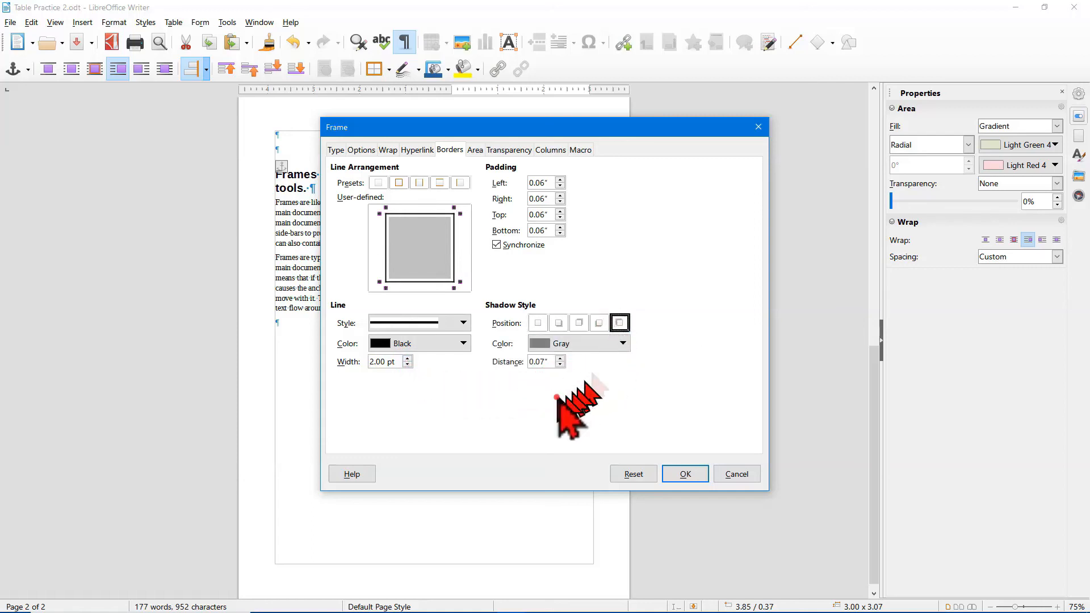
{"action": "left_click", "coordinate": [680, 475]}
{"action": "left_click", "coordinate": [386, 324]}
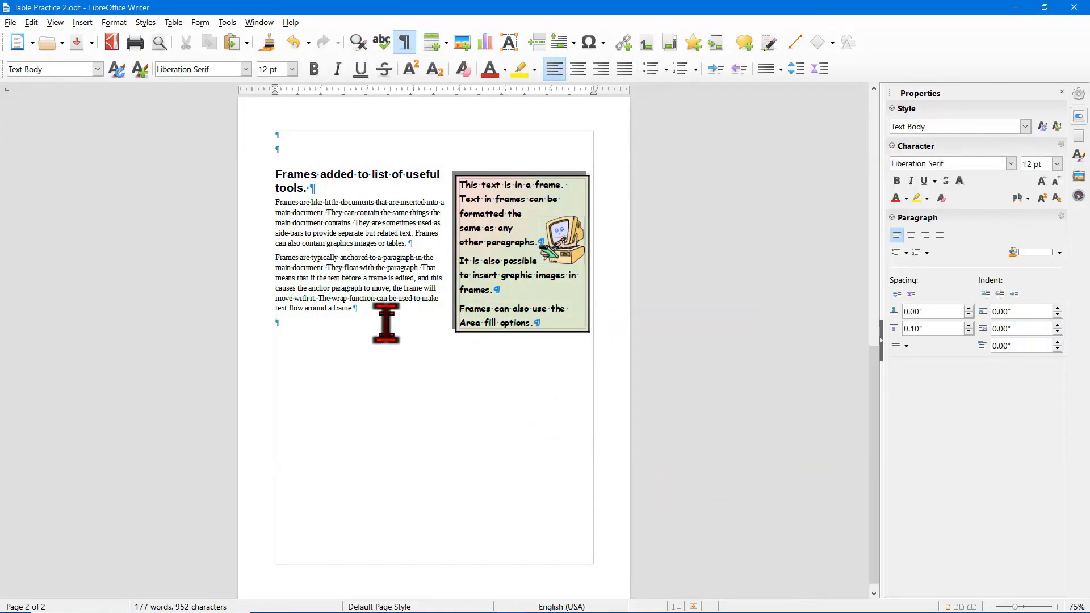